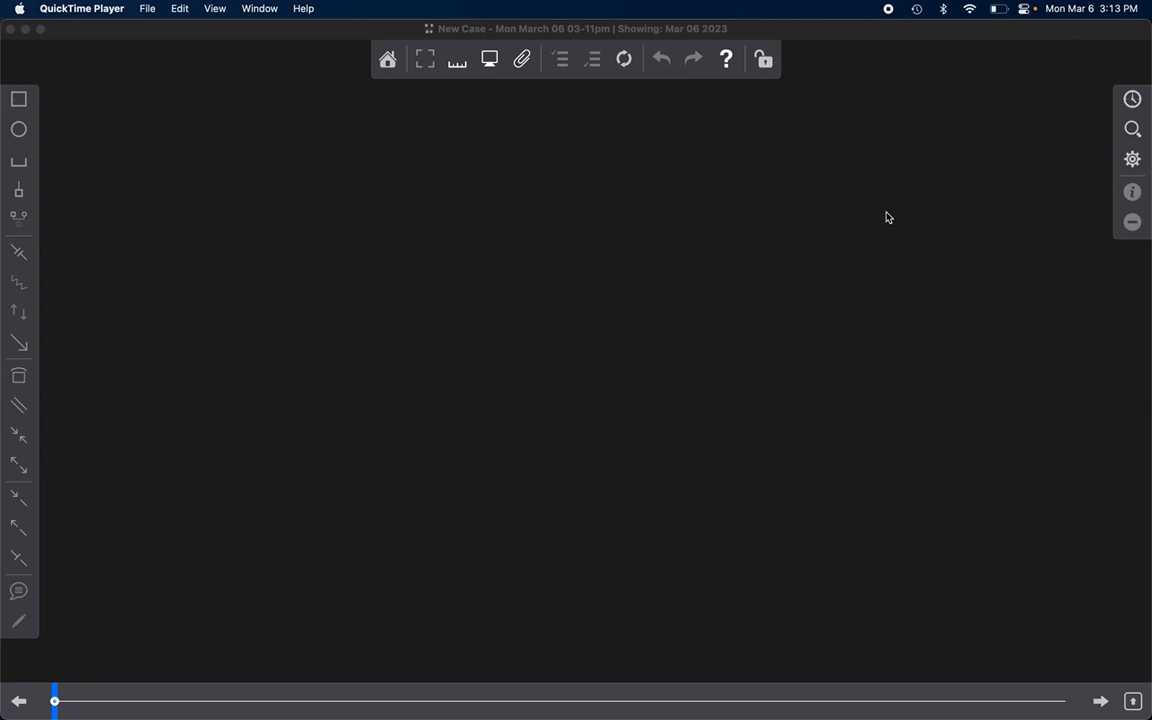
# Step: Show the family timeline, and draw a male and a female symbol joined as a couple
pyautogui.click(1132, 99)
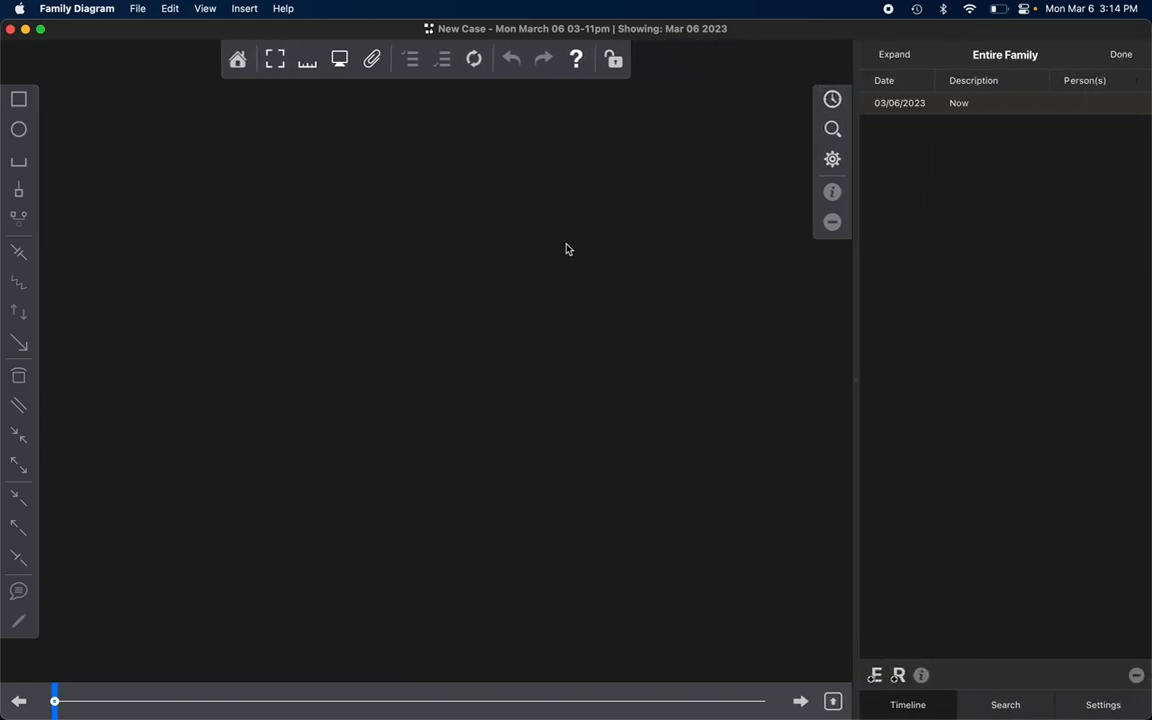
pyautogui.click(18, 99)
pyautogui.click(18, 129)
pyautogui.click(452, 315)
pyautogui.click(266, 326)
pyautogui.click(147, 218)
pyautogui.click(18, 160)
pyautogui.moveTo(255, 320); pyautogui.dragTo(455, 321)
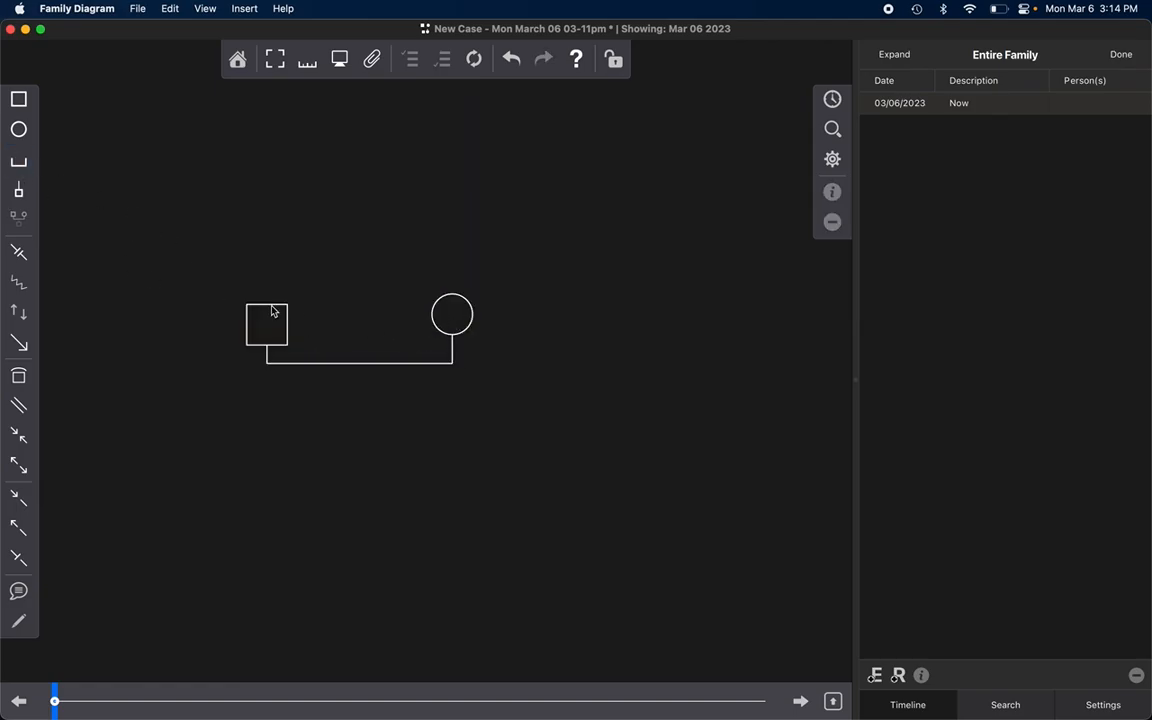
# Step: Add a pair of parents above both the man and the woman of the couple
pyautogui.click(275, 310)
pyautogui.press('super+p')
pyautogui.click(450, 321)
pyautogui.press('super+p')
# Step: Rearrange the diagram so both partners sit level, with a wider gap between the man's parents and the woman's parents
pyautogui.moveTo(568, 368); pyautogui.dragTo(455, 308)
pyautogui.moveTo(583, 299); pyautogui.dragTo(420, 232)
pyautogui.moveTo(360, 190); pyautogui.dragTo(540, 255)
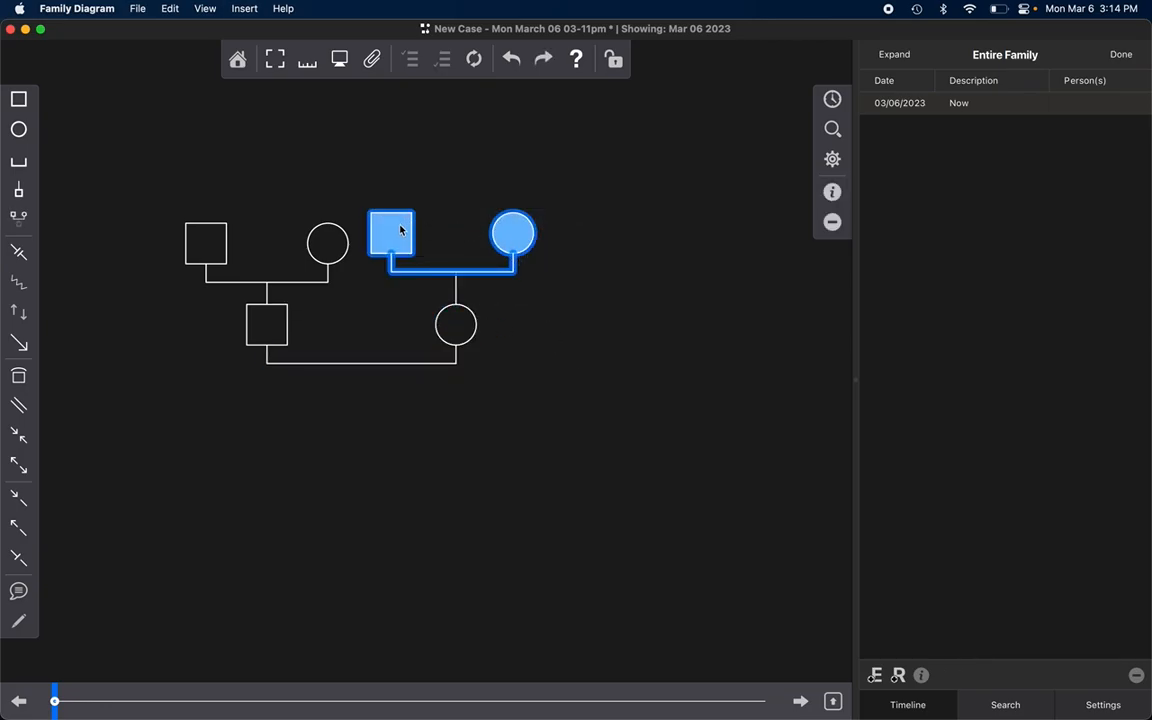
pyautogui.moveTo(398, 226); pyautogui.dragTo(400, 240)
pyautogui.moveTo(578, 365); pyautogui.dragTo(350, 297)
pyautogui.click(368, 250)
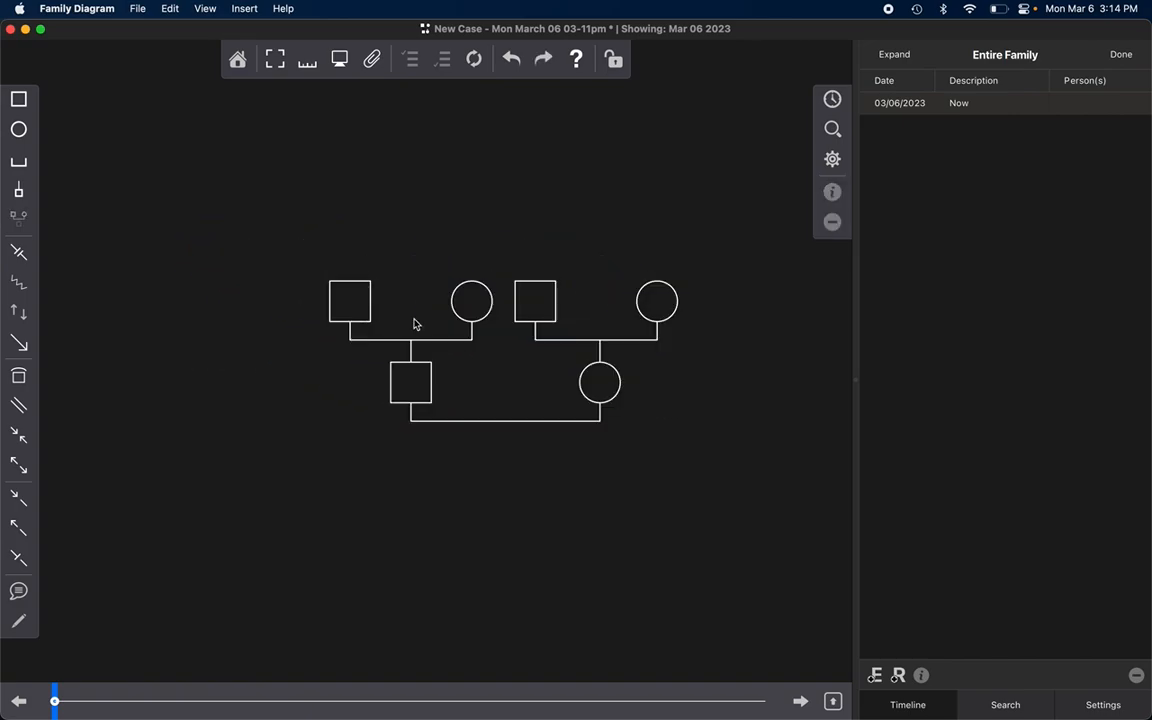
pyautogui.moveTo(279, 254); pyautogui.dragTo(348, 380)
pyautogui.click(447, 397)
# Step: Set the first name of the couple's man to "Husband" and of the woman to "Wife"
pyautogui.doubleClick(352, 384)
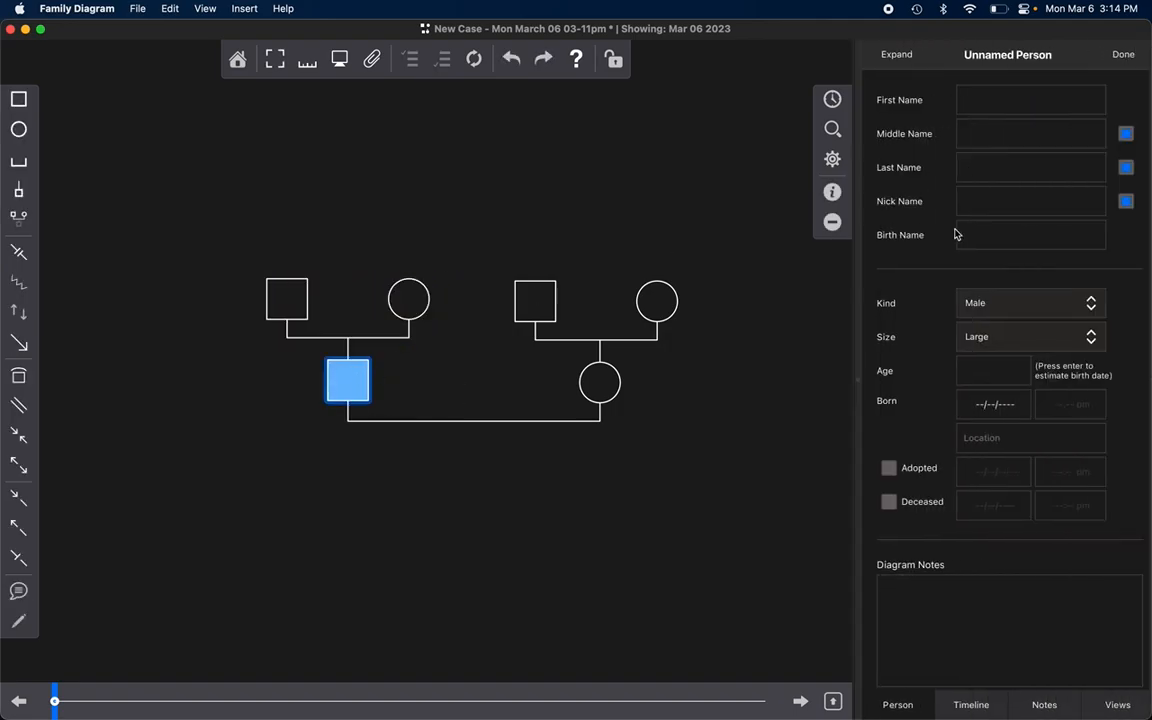
pyautogui.click(992, 96)
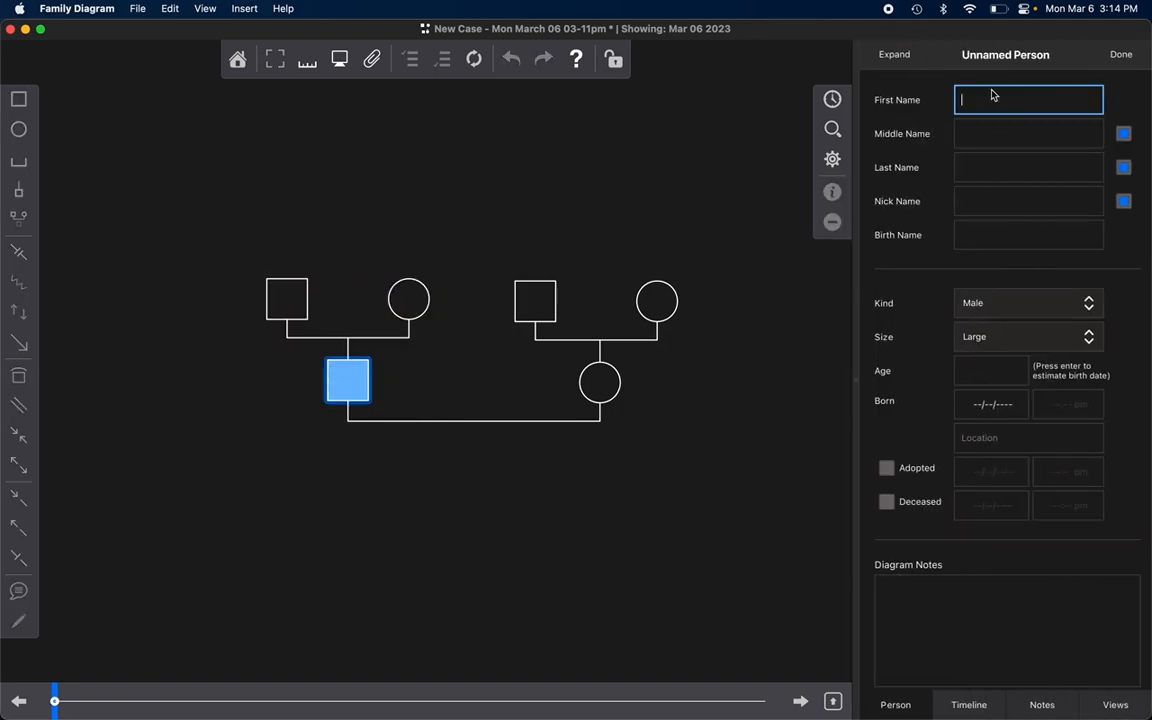
pyautogui.write('Husband')
pyautogui.doubleClick(600, 383)
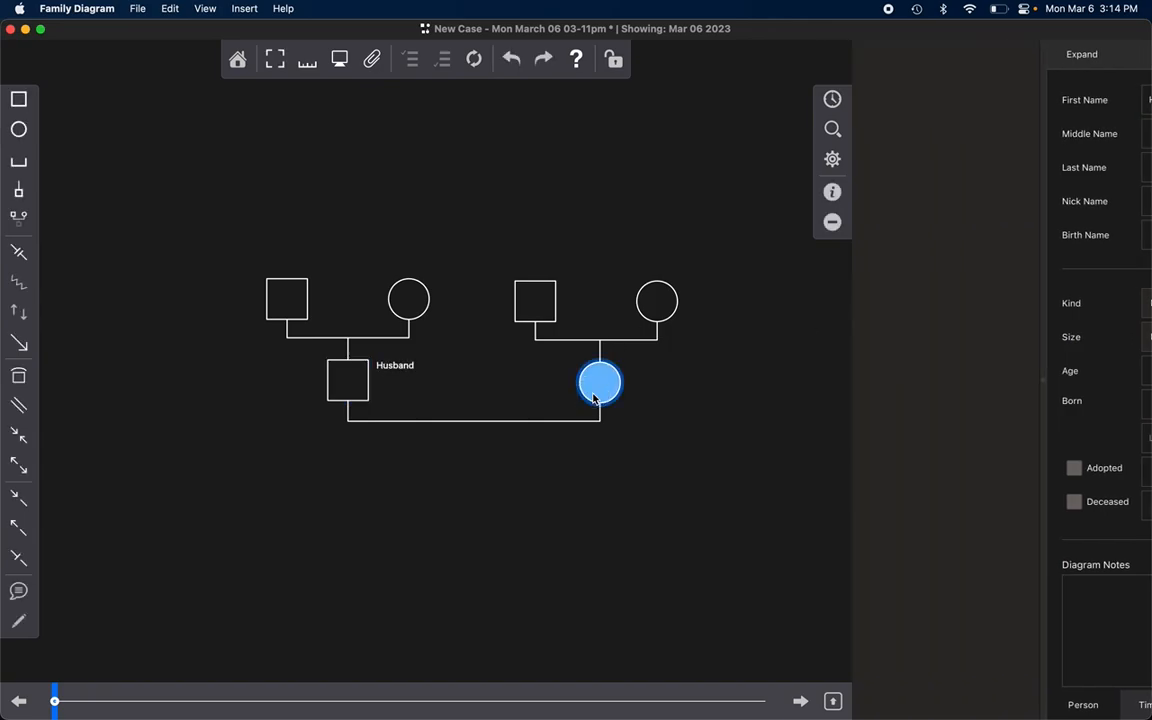
pyautogui.click(1005, 104)
pyautogui.write('Wife')
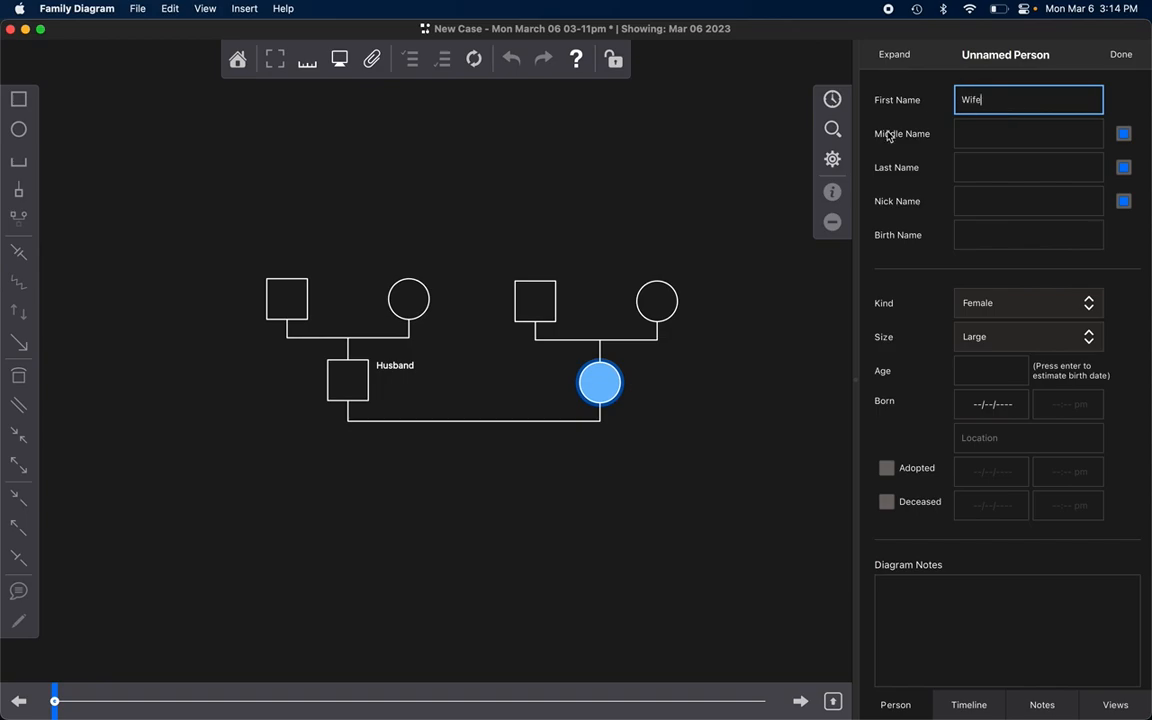
pyautogui.click(663, 172)
# Step: Set the first name of the wife's father symbol to "Maternal-Grandmothers" and close its details
pyautogui.click(518, 302)
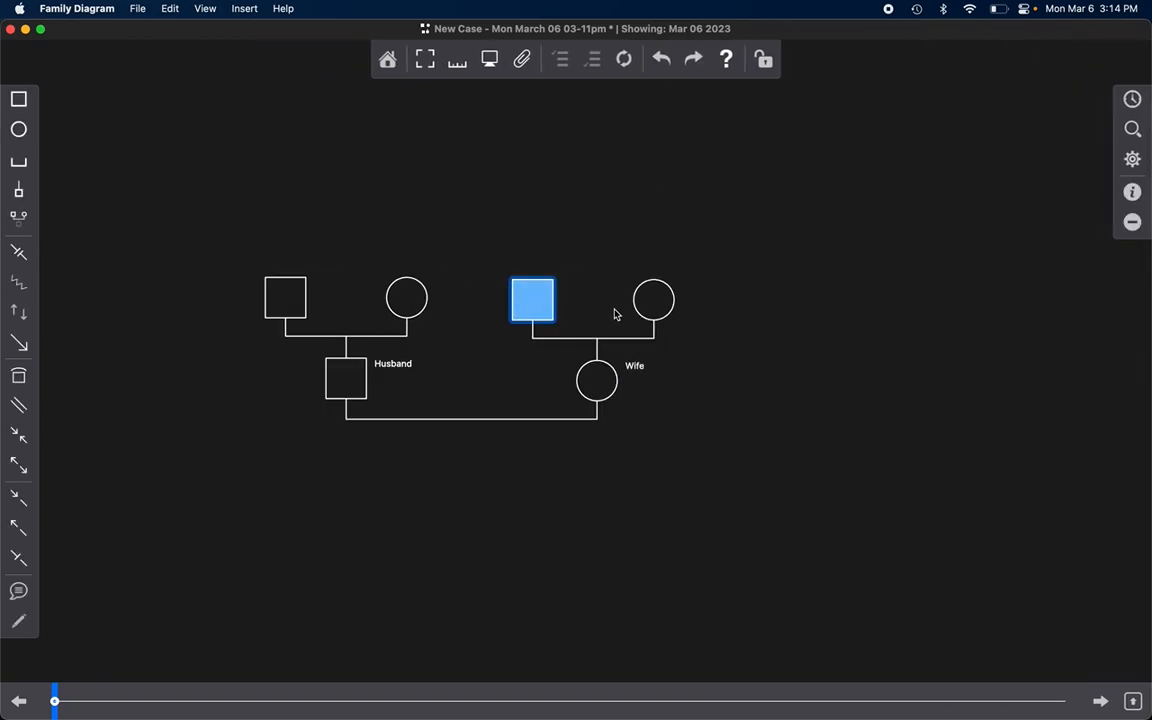
pyautogui.doubleClick(529, 297)
pyautogui.click(977, 102)
pyautogui.write('Maternal')
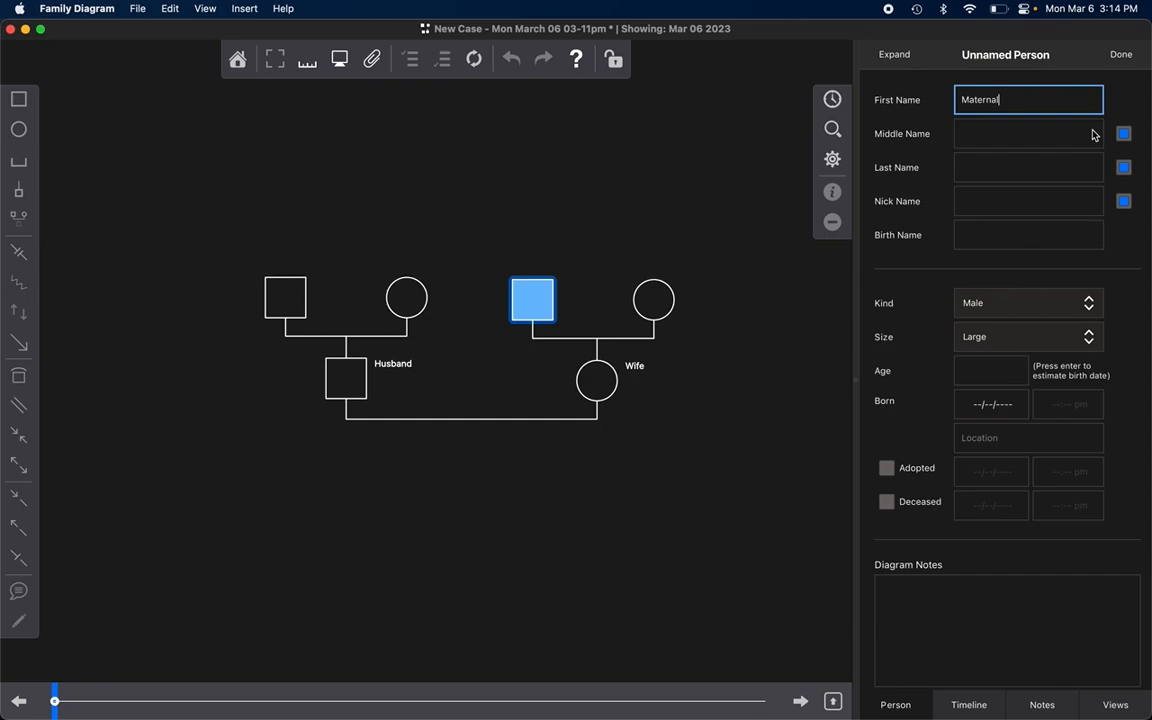
pyautogui.write('Mothe')
pyautogui.press('BackSpace')
pyautogui.press('BackSpace')
pyautogui.press('BackSpace')
pyautogui.press('BackSpace')
pyautogui.press('BackSpace')
pyautogui.write('-Grandmothers')
pyautogui.press('Return')
pyautogui.click(663, 198)
pyautogui.moveTo(663, 302); pyautogui.dragTo(743, 310)
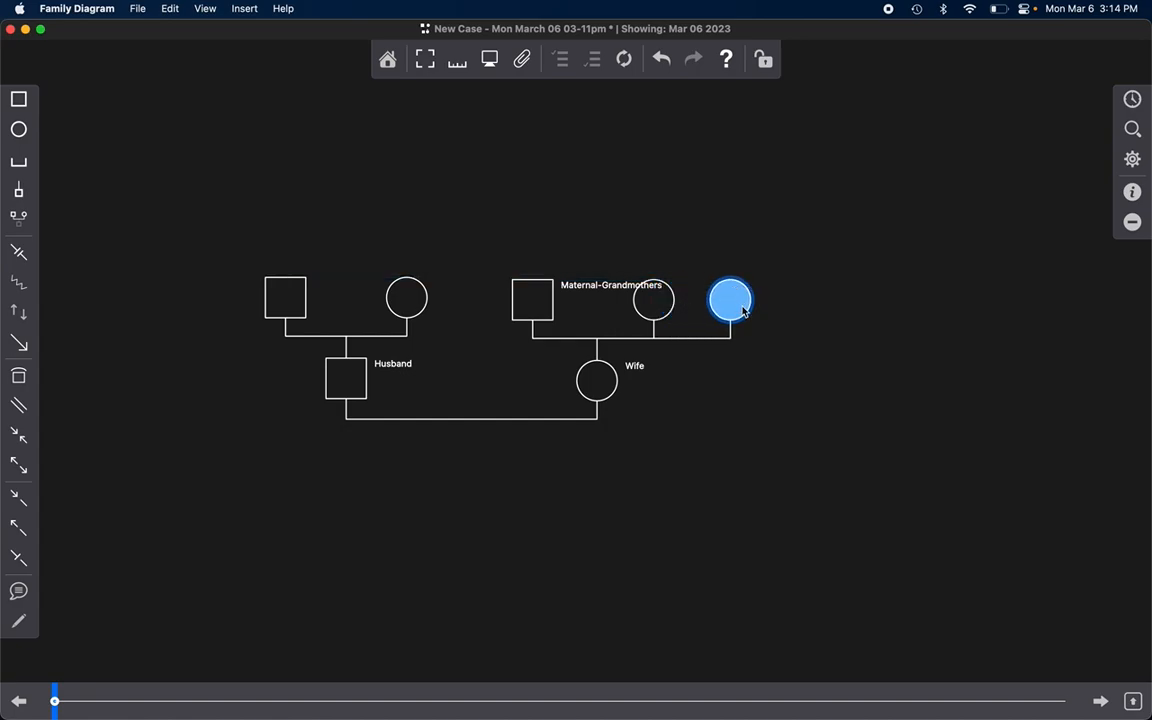
pyautogui.press('BackSpace')
pyautogui.click(677, 393)
pyautogui.hotkey('ctrl', 'z')
# Step: Move the wife's mother symbol farther from her partner so it clears the "Maternal-Grandmothers" label
pyautogui.moveTo(664, 306); pyautogui.dragTo(711, 306)
pyautogui.click(728, 383)
pyautogui.press('super+4')
pyautogui.moveTo(600, 382); pyautogui.dragTo(598, 340)
pyautogui.moveTo(705, 310); pyautogui.dragTo(696, 310)
pyautogui.click(800, 378)
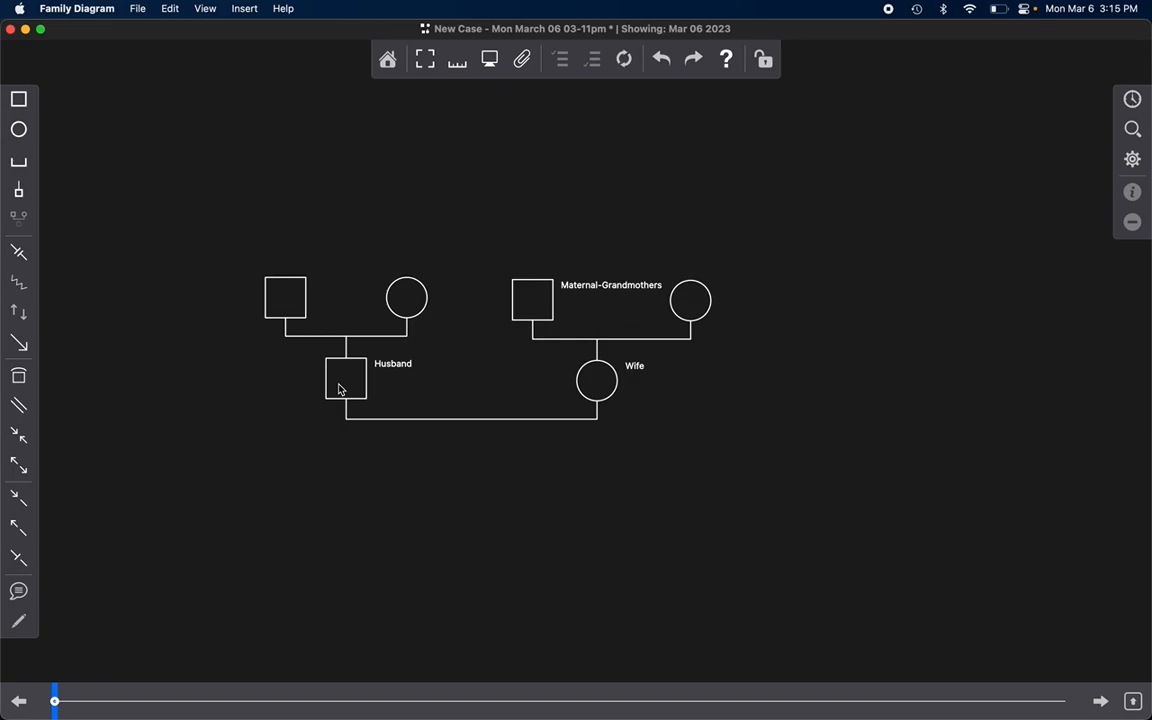
# Step: Add a timeline event for Husband dated 01/01/2001 with the description "Got a cold"
pyautogui.doubleClick(339, 389)
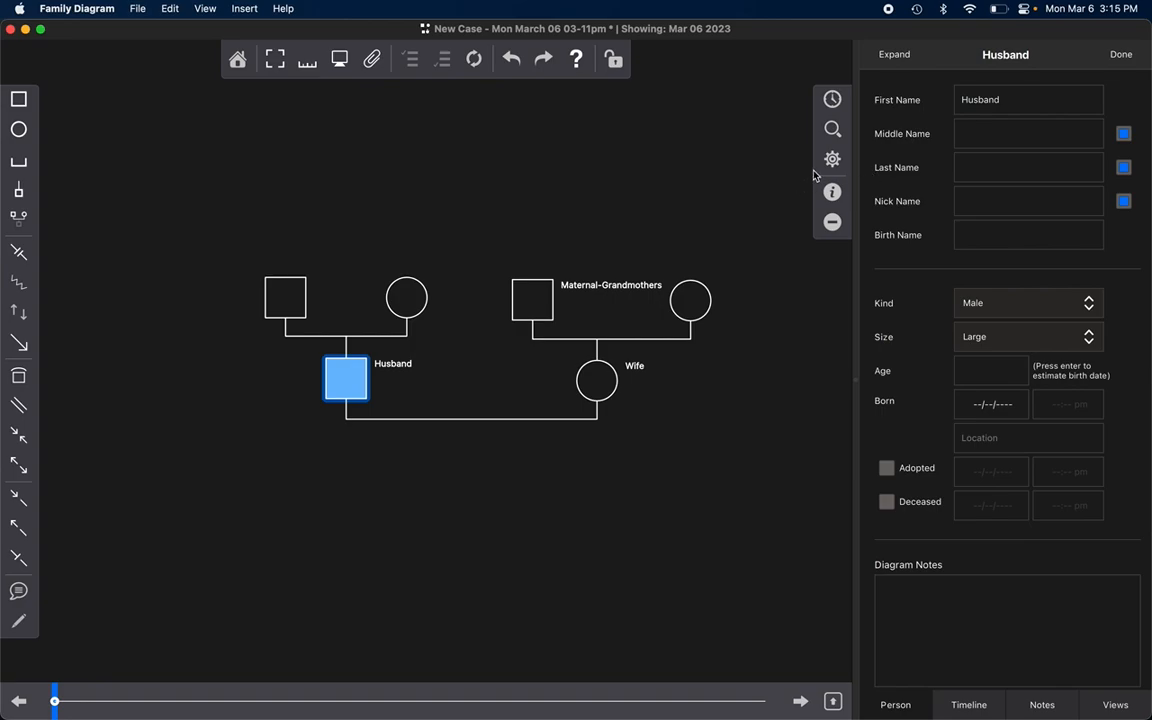
pyautogui.click(834, 100)
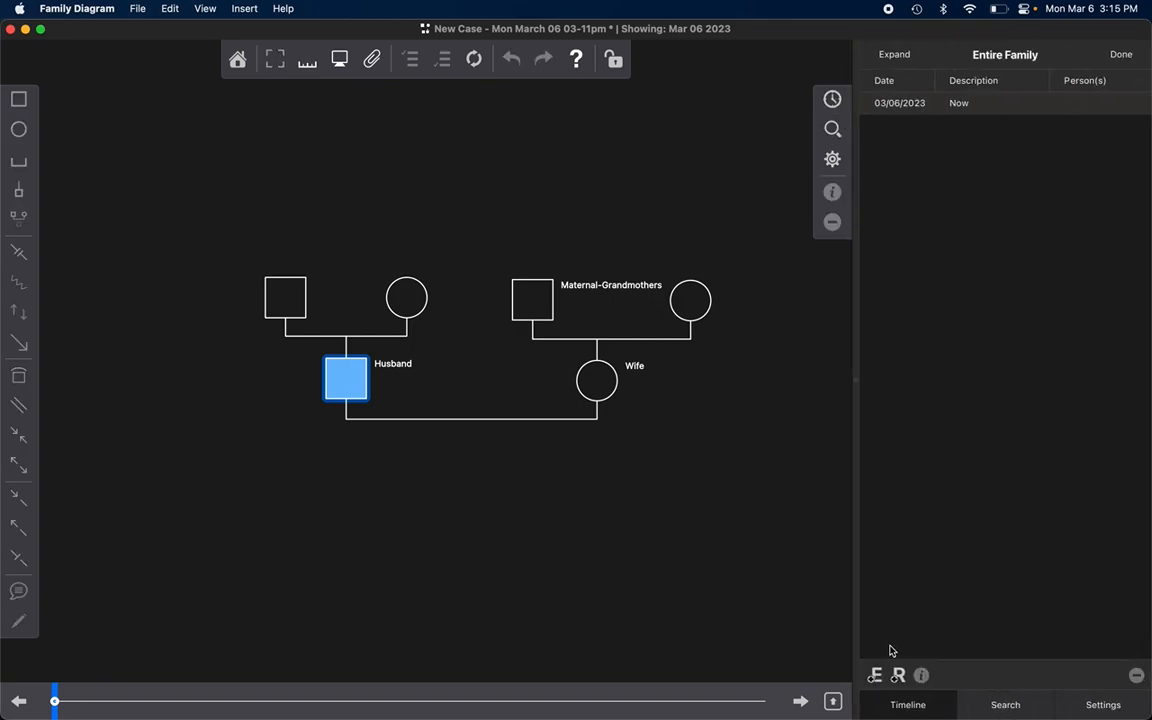
pyautogui.click(875, 675)
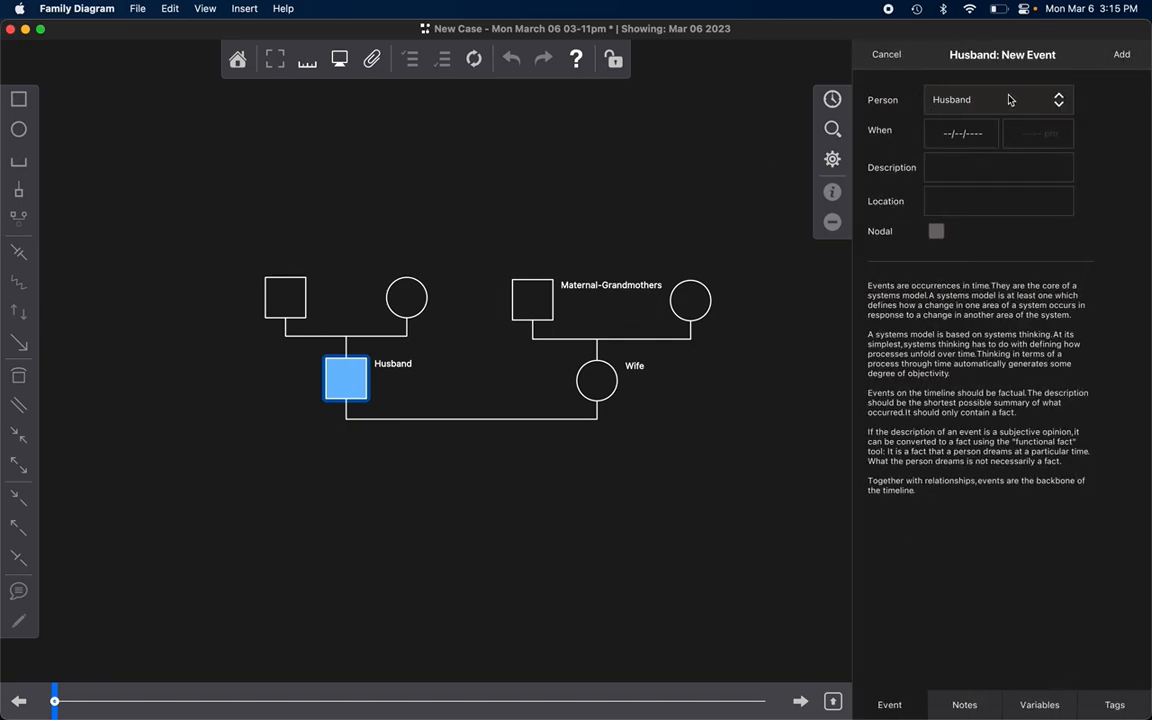
pyautogui.click(953, 167)
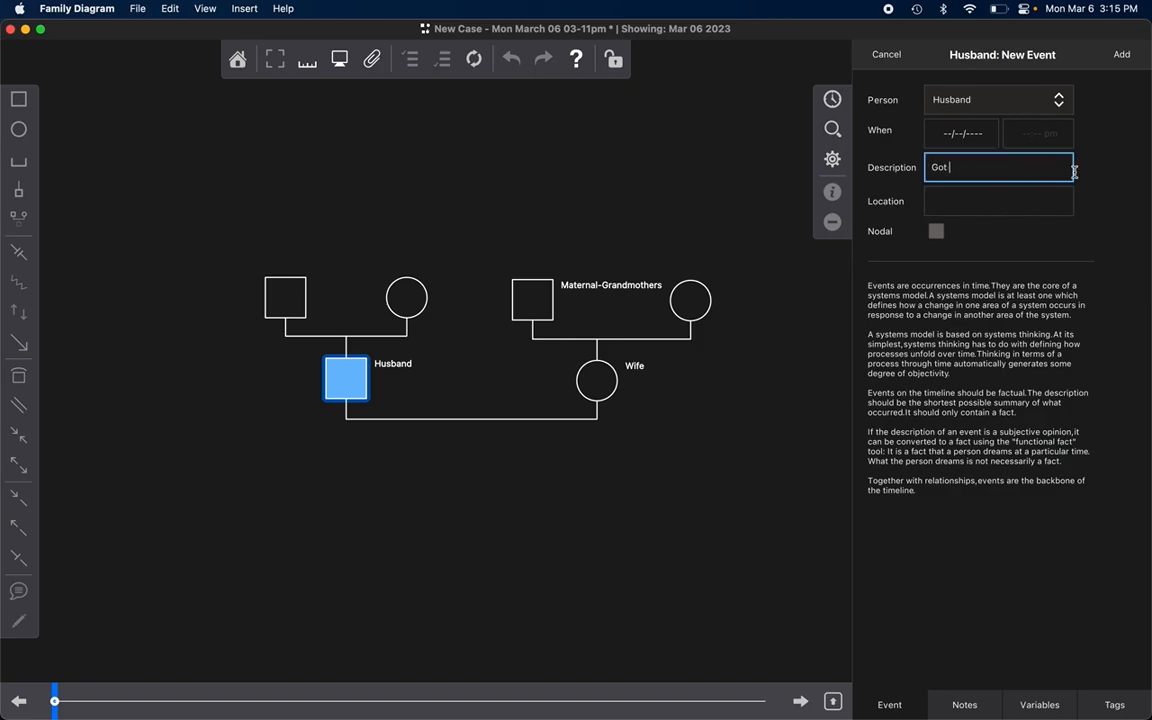
pyautogui.write('ld')
pyautogui.click(968, 135)
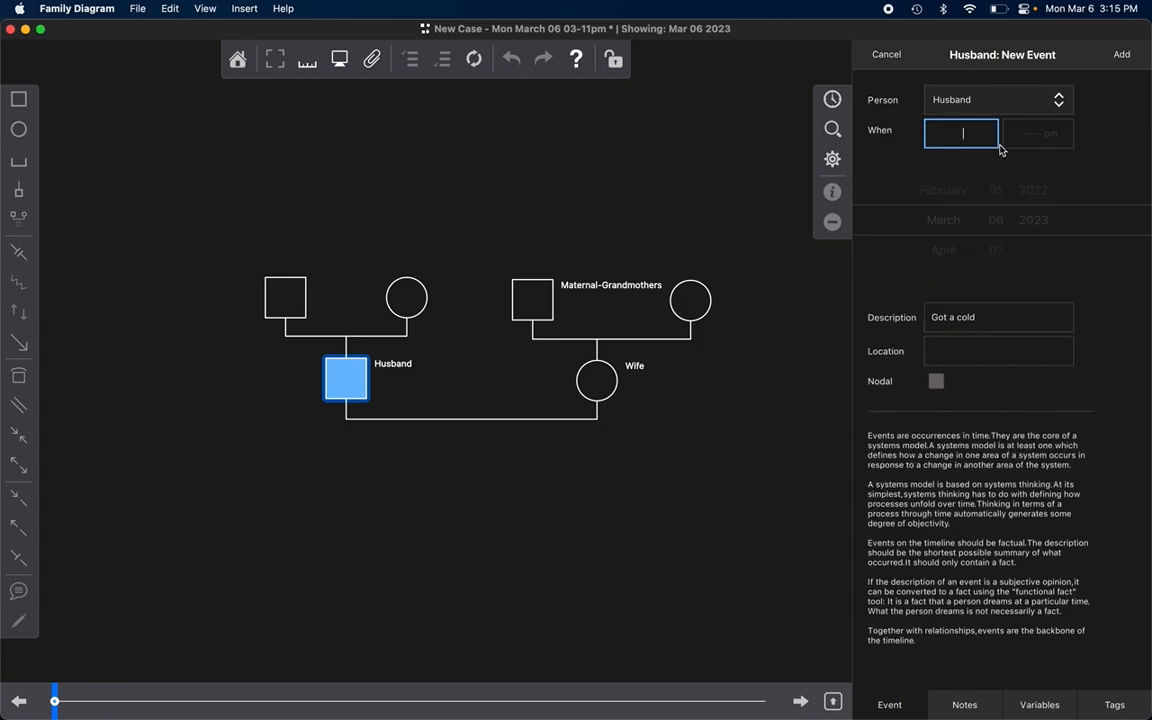
pyautogui.write('1/1/2001')
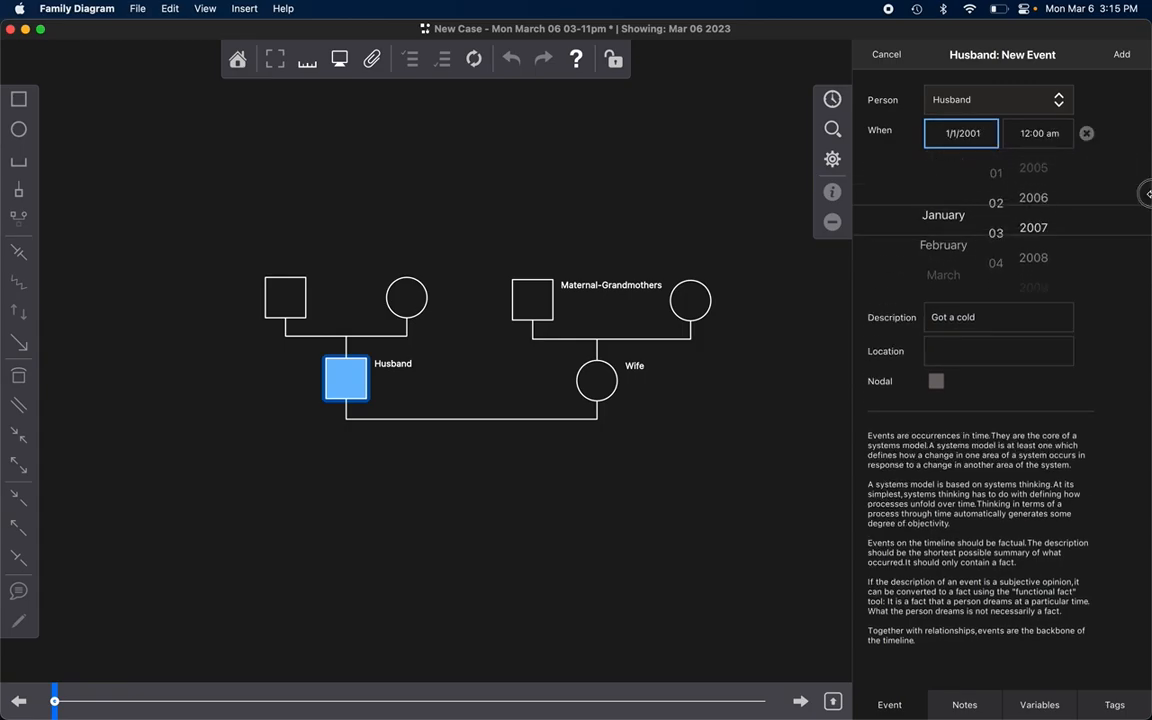
pyautogui.press('Return')
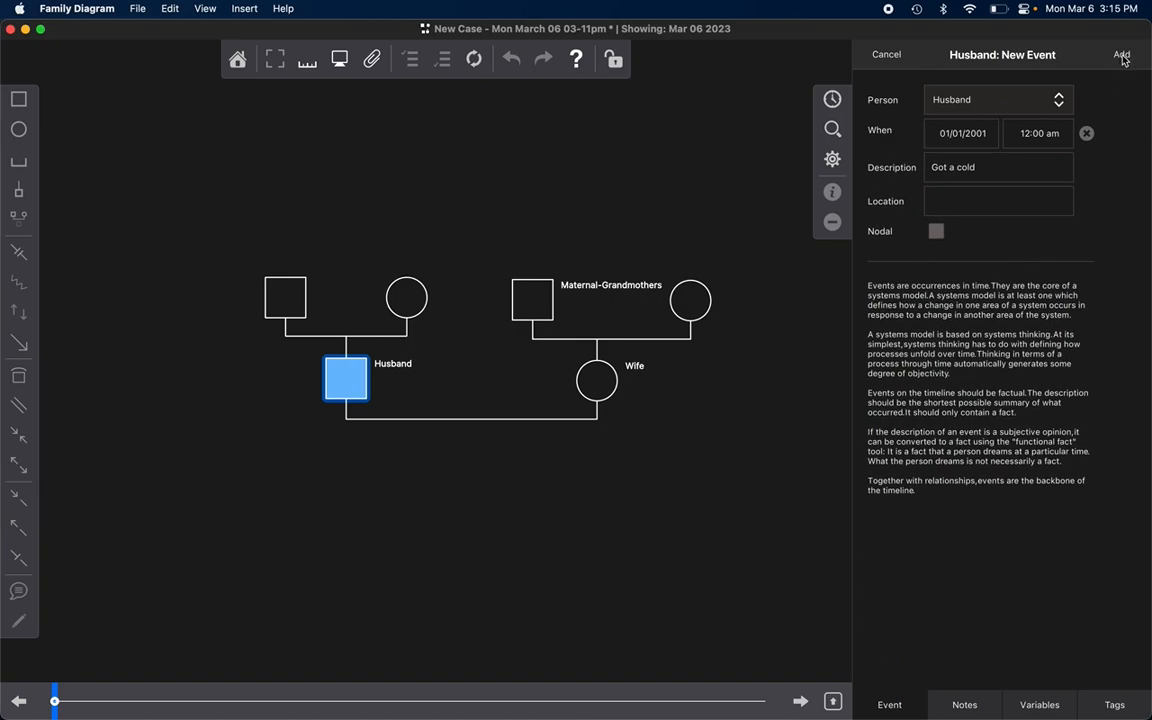
pyautogui.click(1123, 59)
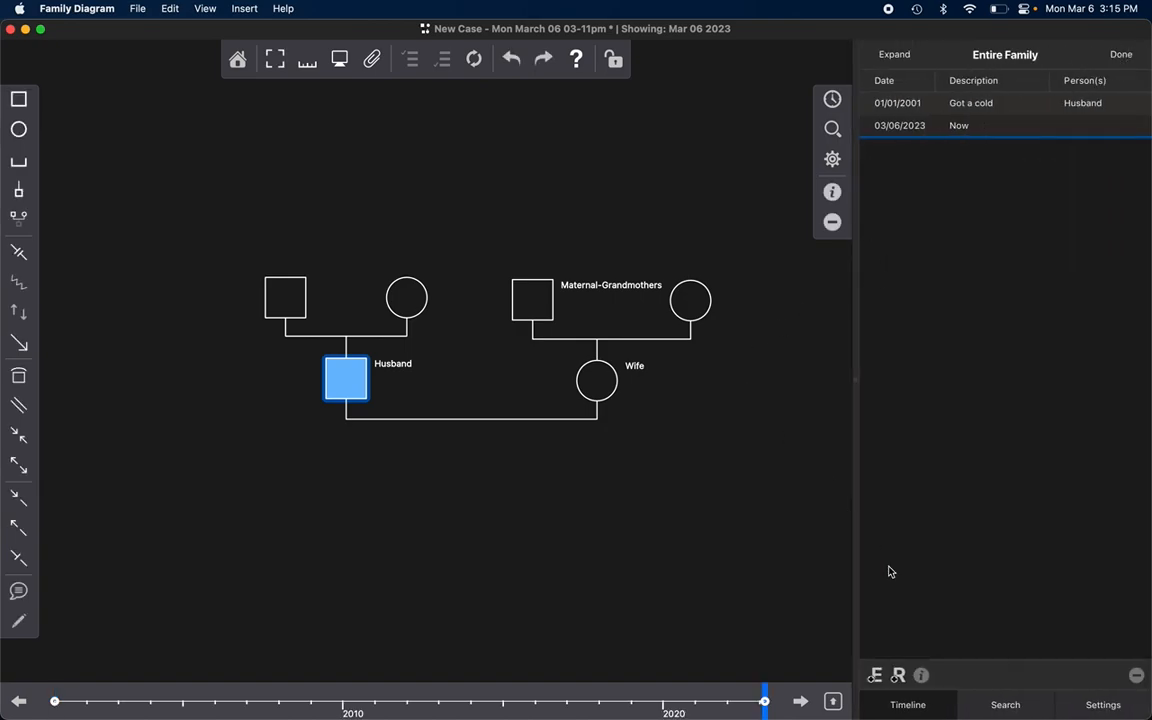
# Step: Add a timeline event for Wife dated 01/01/2002 with the description "Crohn's Flare-Up"
pyautogui.click(591, 385)
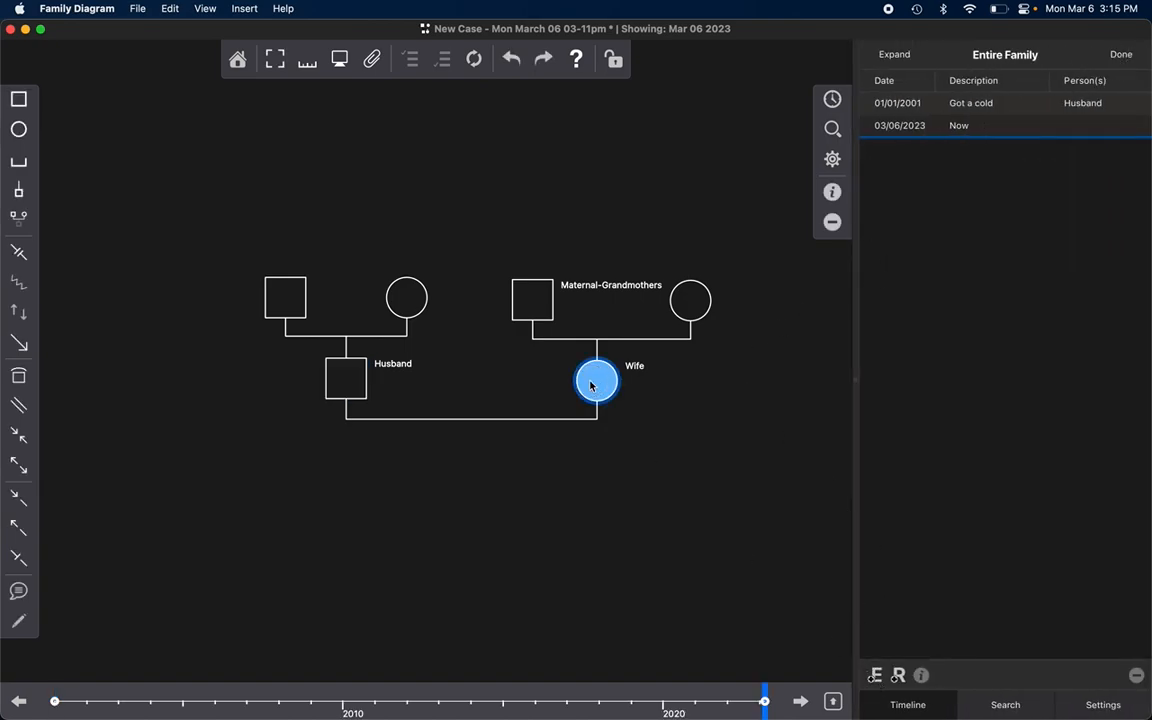
pyautogui.click(875, 676)
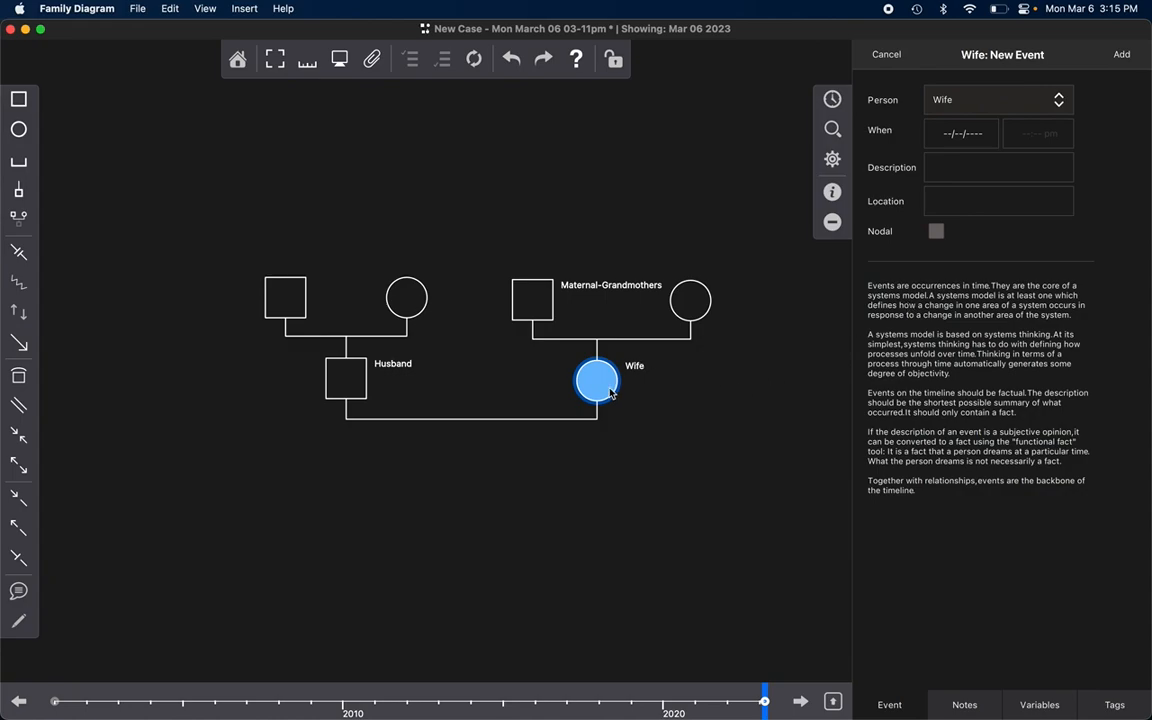
pyautogui.click(982, 141)
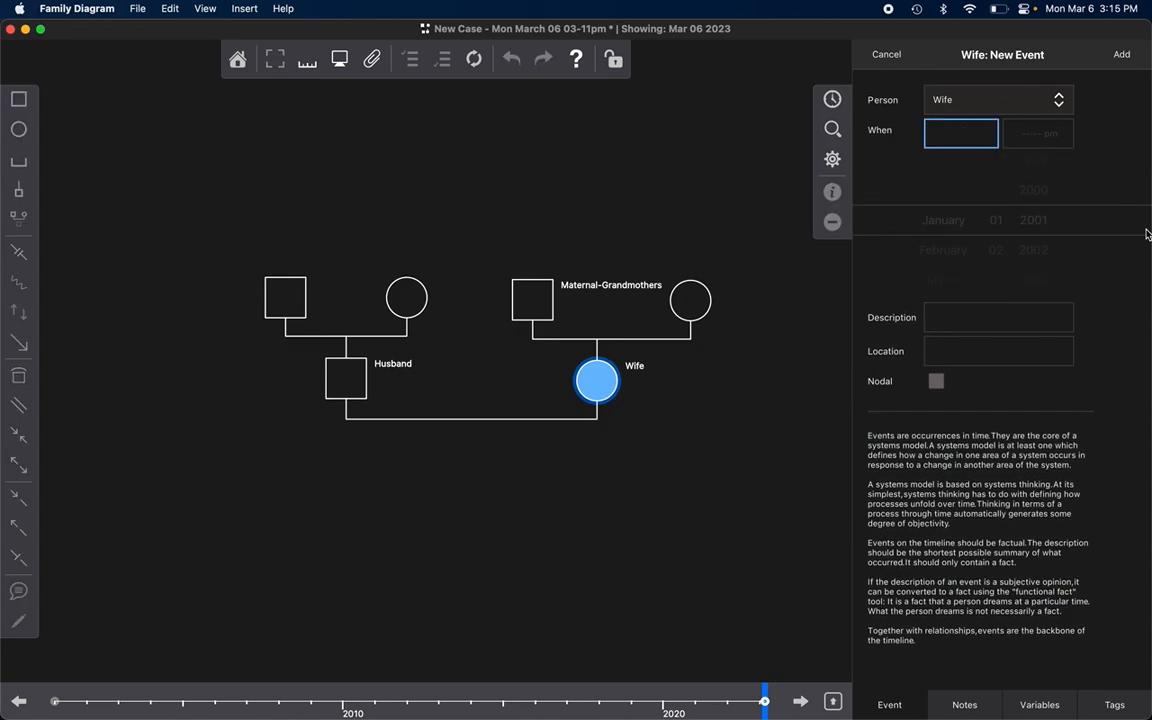
pyautogui.write('1')
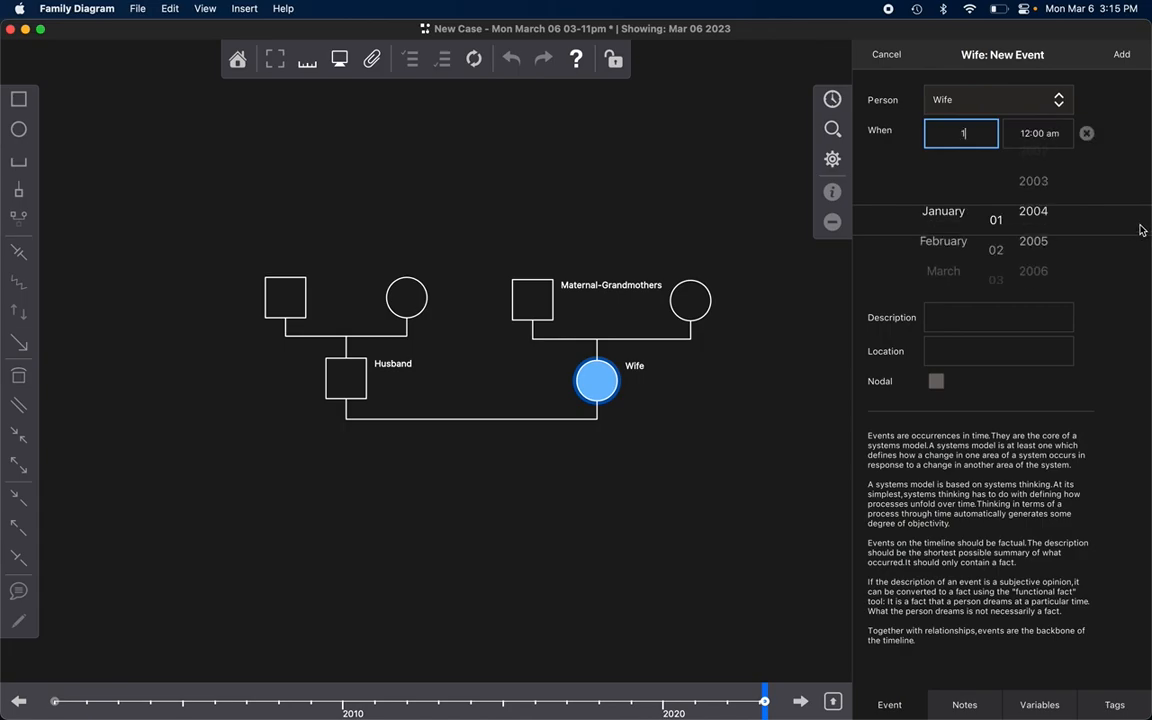
pyautogui.write('/01/2007')
pyautogui.press('Return')
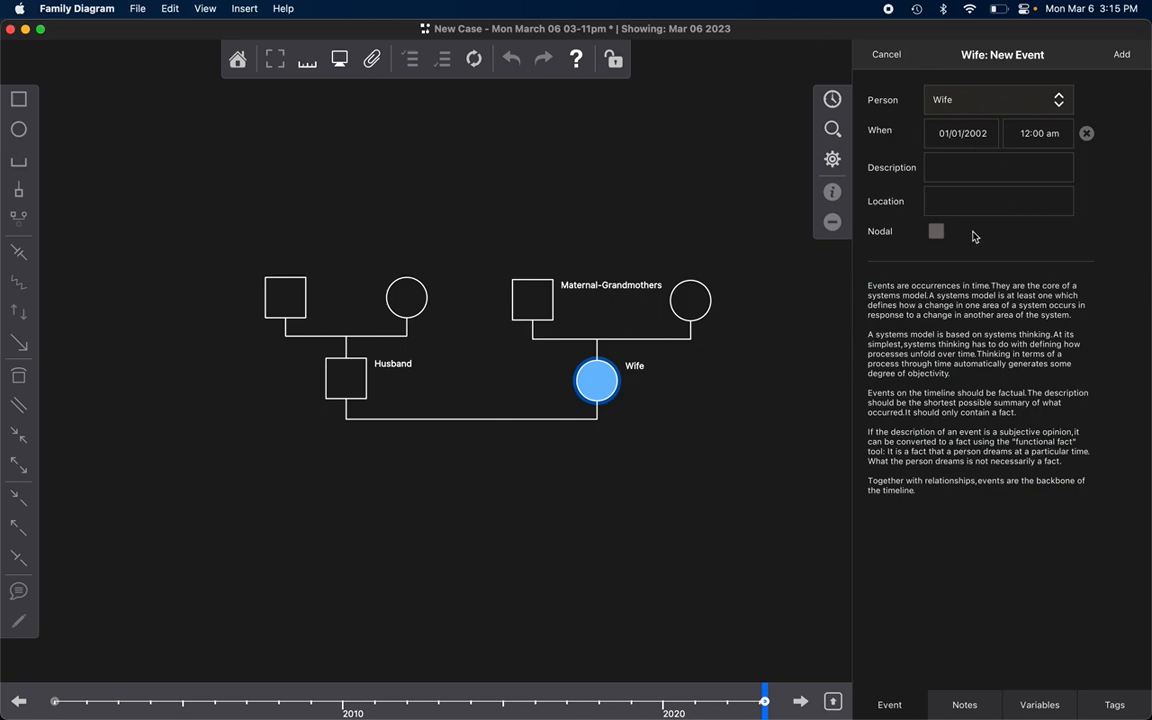
pyautogui.click(972, 170)
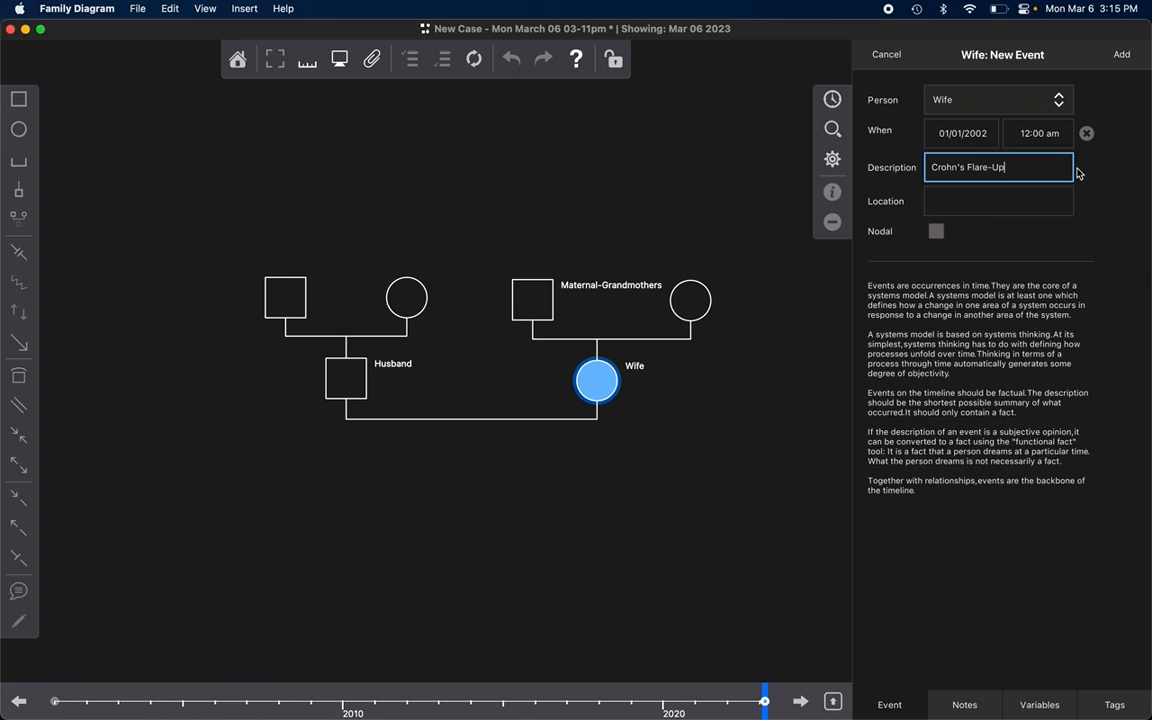
pyautogui.click(1121, 54)
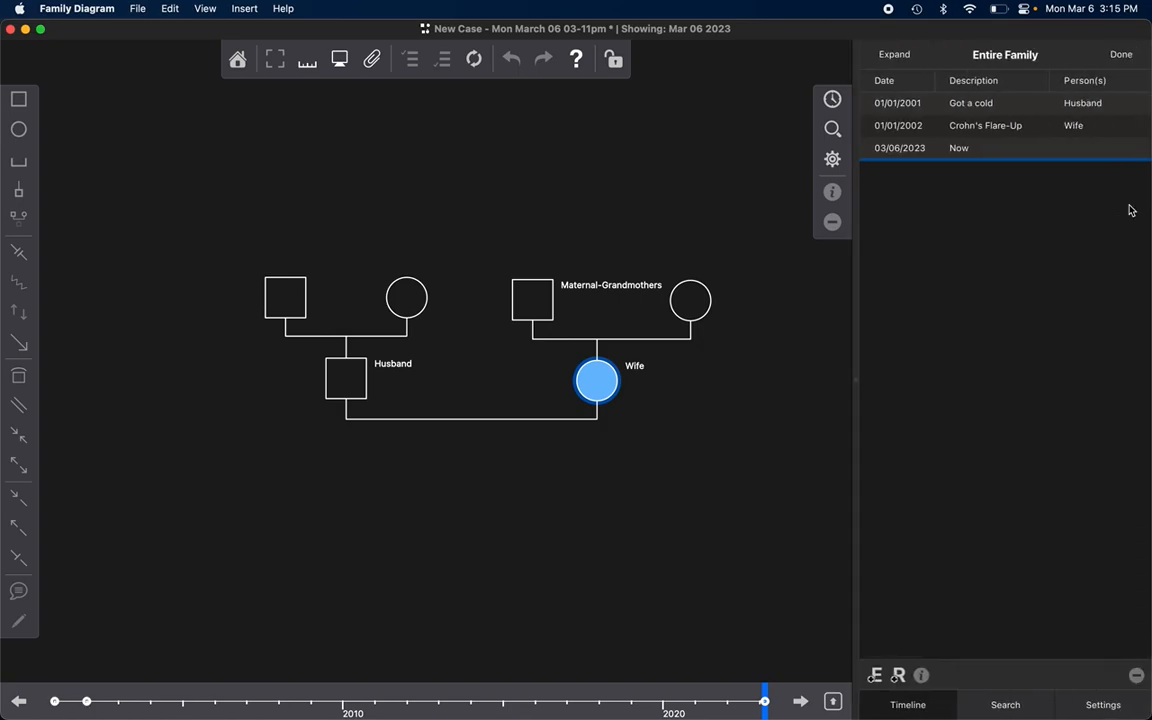
# Step: Add a timeline event for Maternal-Grandmothers dated 1/1/2002 with the description "Cancer Dx", and clear the selection
pyautogui.click(533, 303)
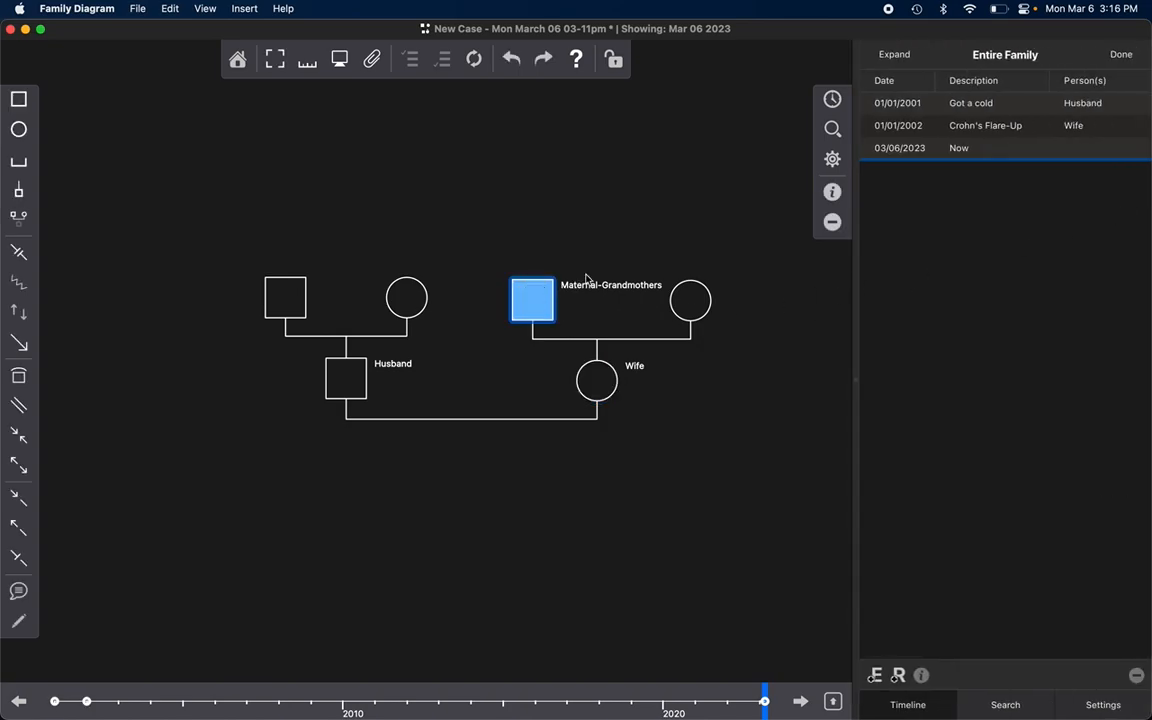
pyautogui.click(874, 681)
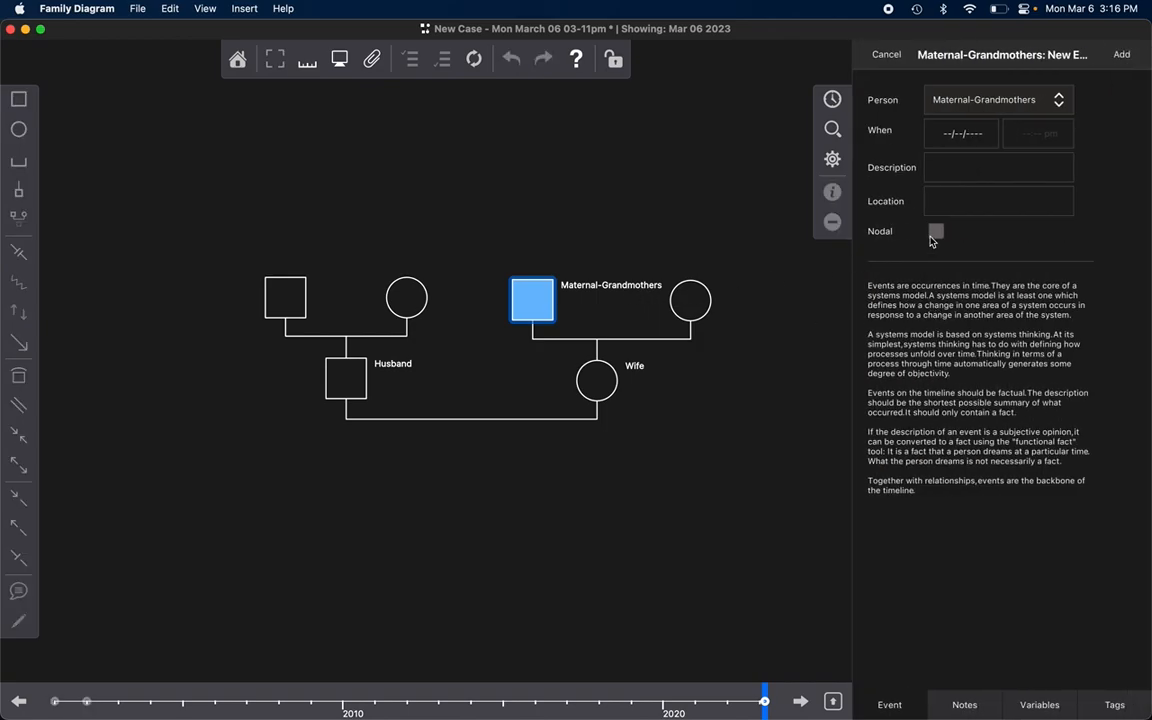
pyautogui.click(988, 137)
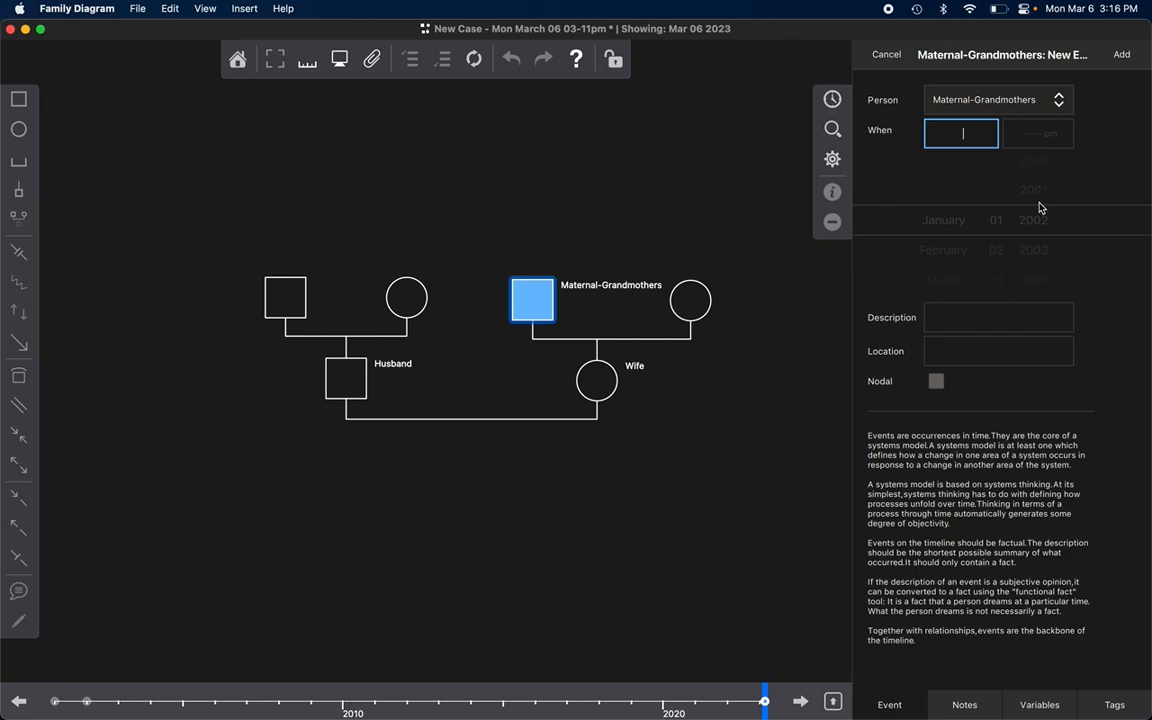
pyautogui.write('1/1/2002')
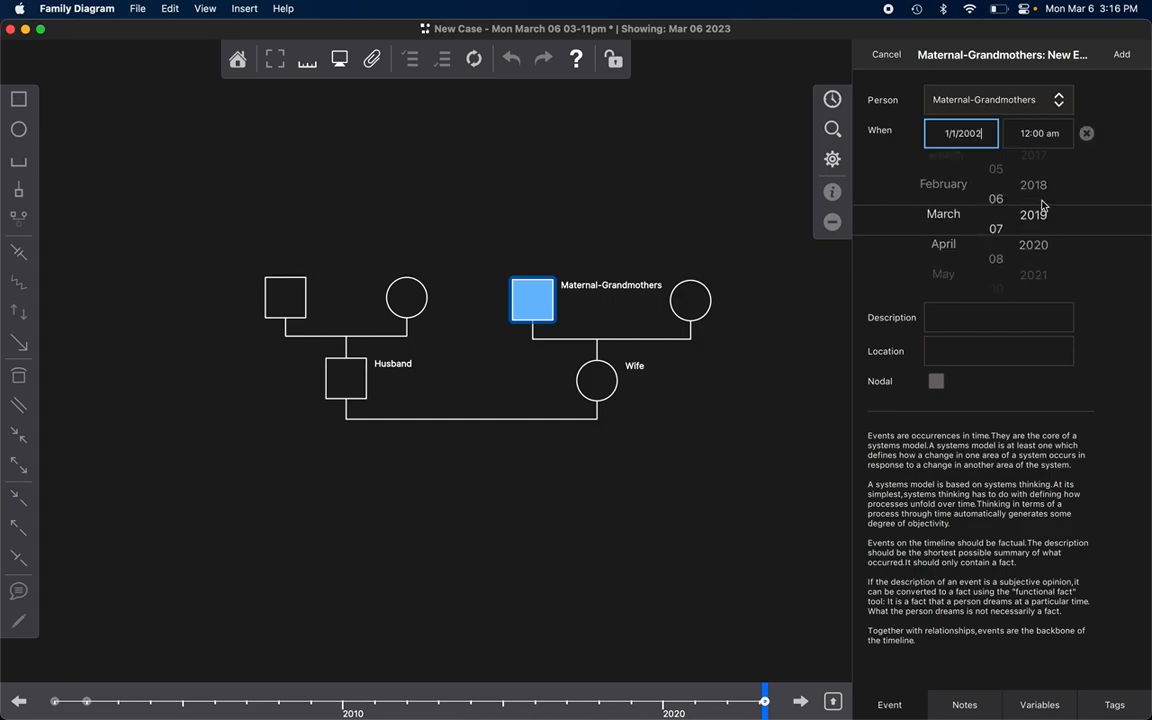
pyautogui.click(952, 317)
pyautogui.write('Cancer Dx')
pyautogui.click(1146, 166)
pyautogui.click(1130, 54)
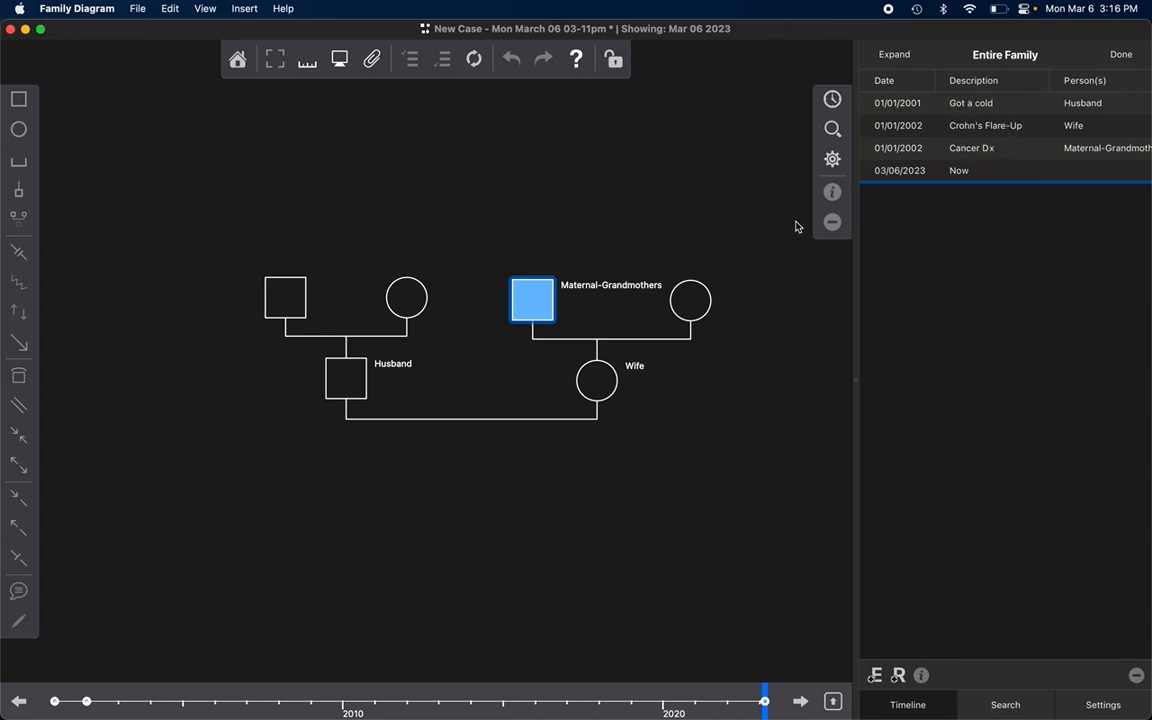
pyautogui.click(600, 199)
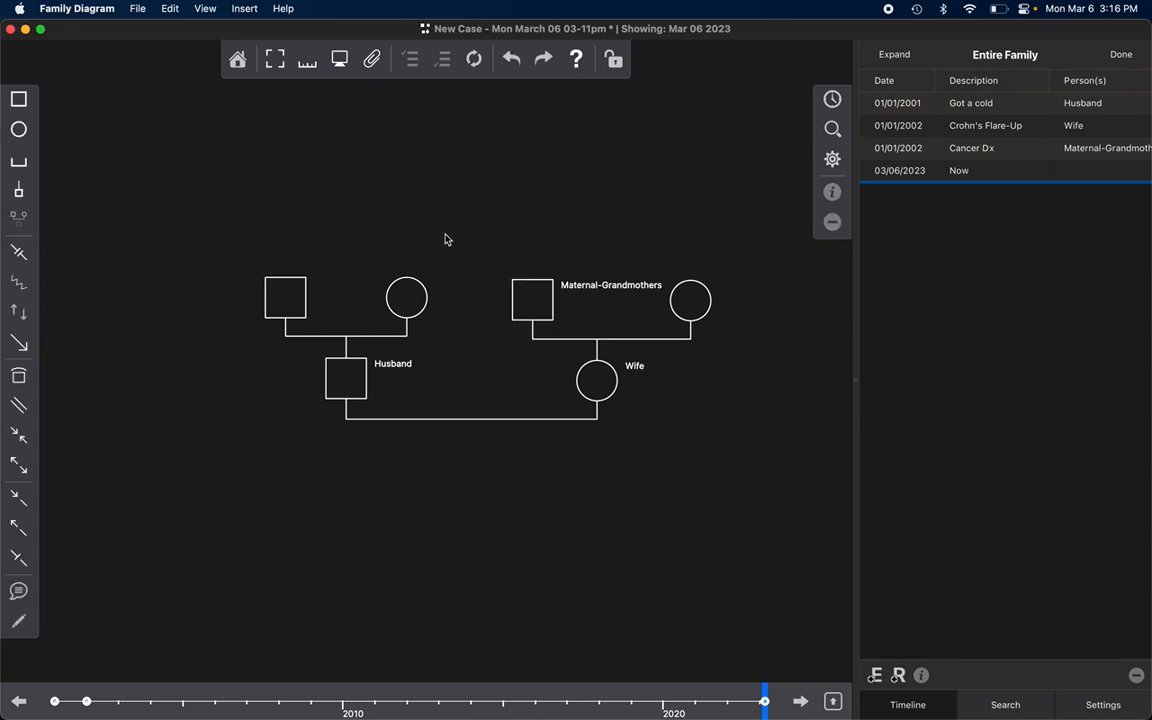
# Step: Enter the birth date for the Husband symbol in the person's properties
pyautogui.click(345, 391)
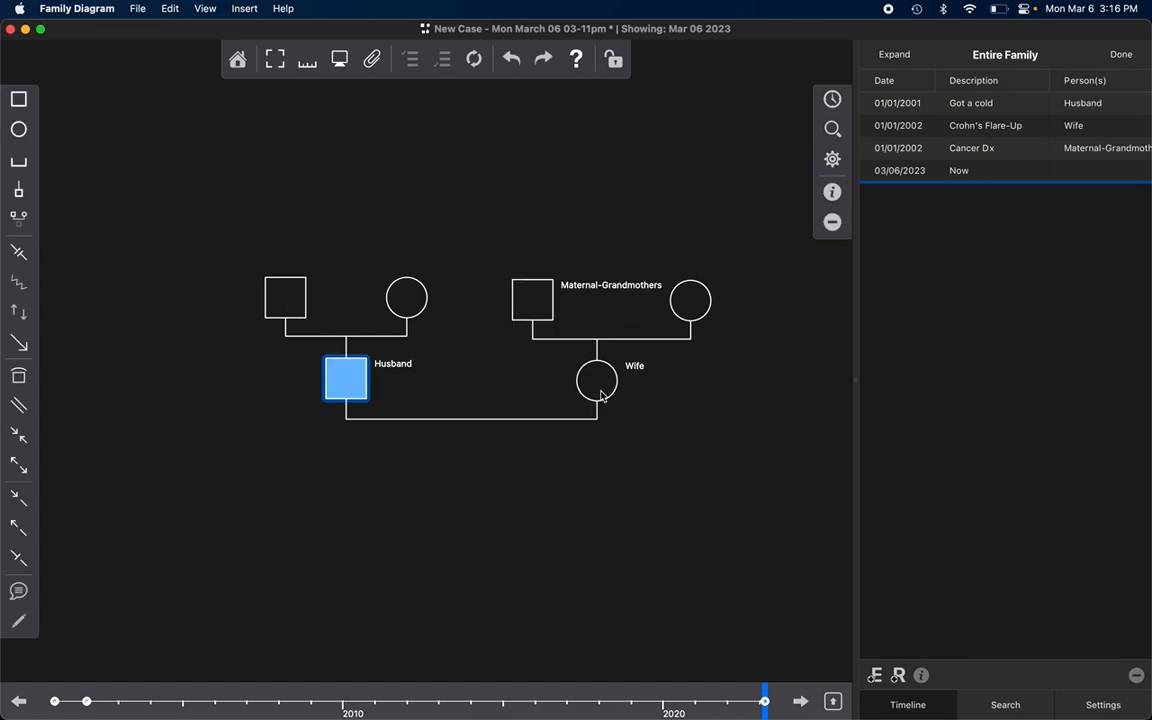
pyautogui.doubleClick(345, 381)
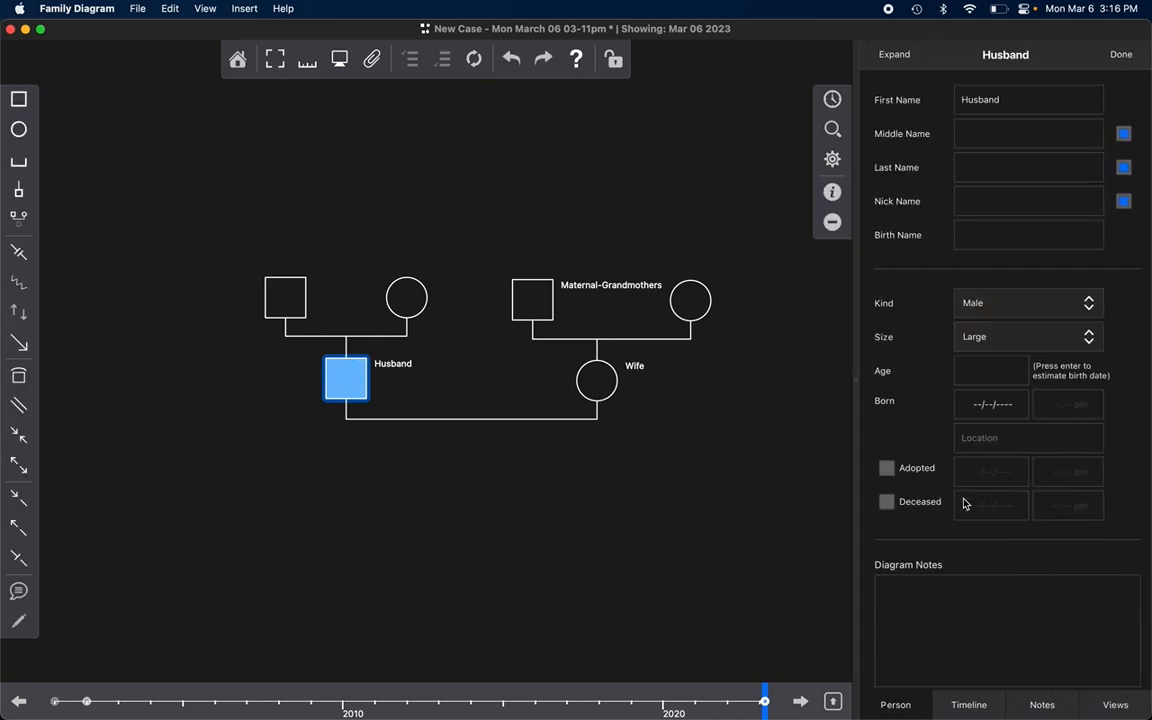
pyautogui.click(995, 405)
pyautogui.write('1/')
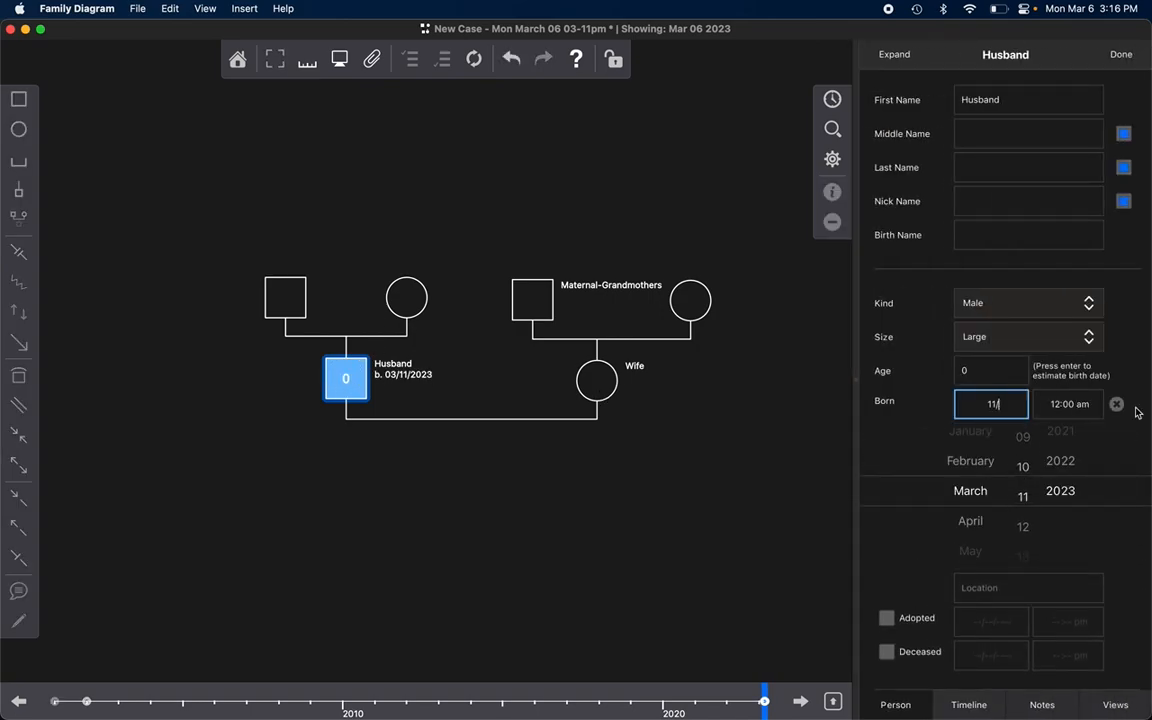
pyautogui.write('01/')
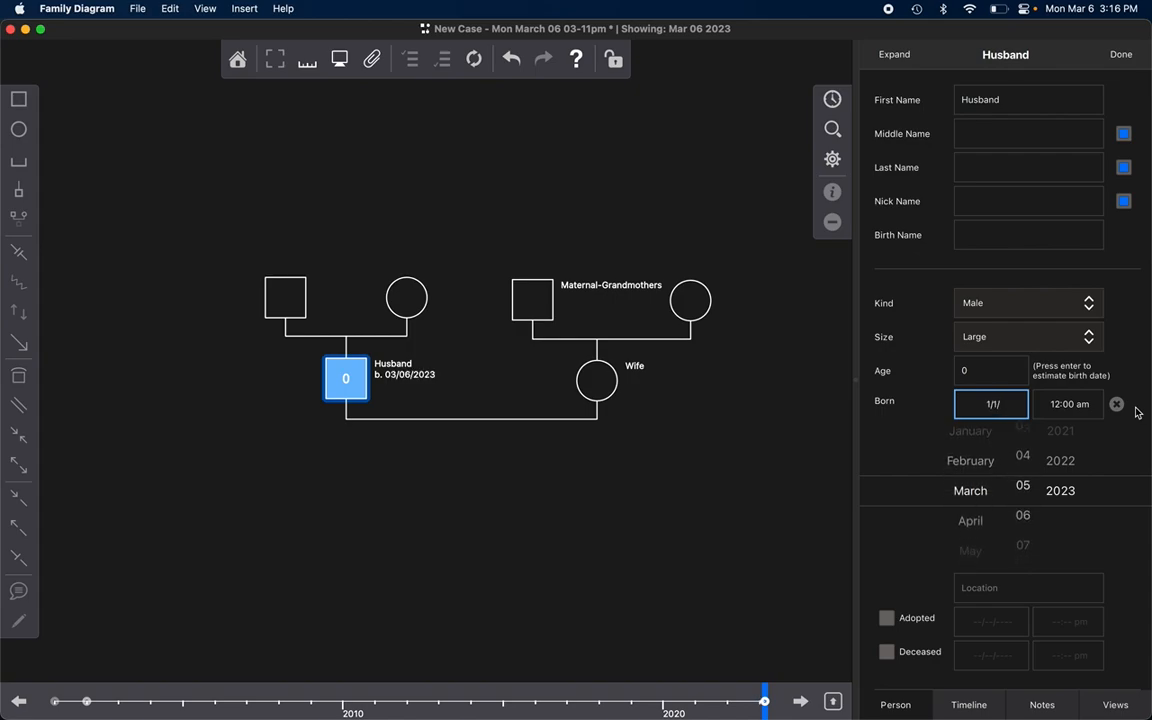
pyautogui.write('1970')
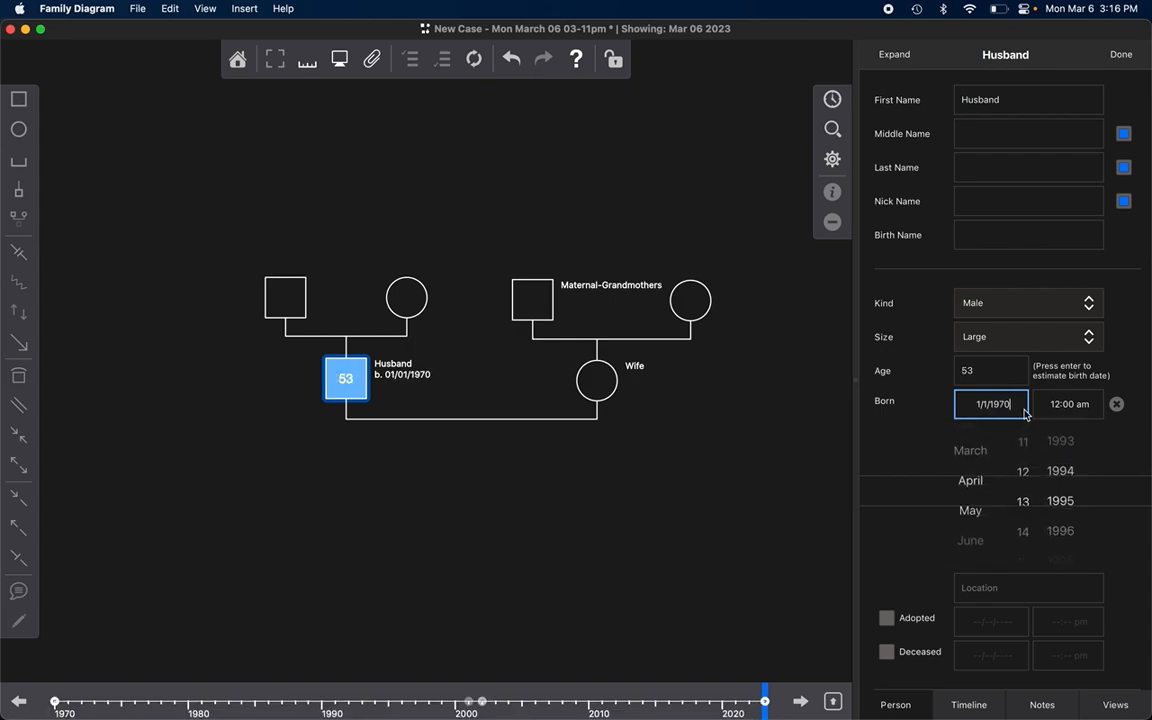
pyautogui.click(569, 532)
# Step: Enter the birth date for the Wife symbol, correcting the year to four digits
pyautogui.click(601, 381)
pyautogui.doubleClick(601, 381)
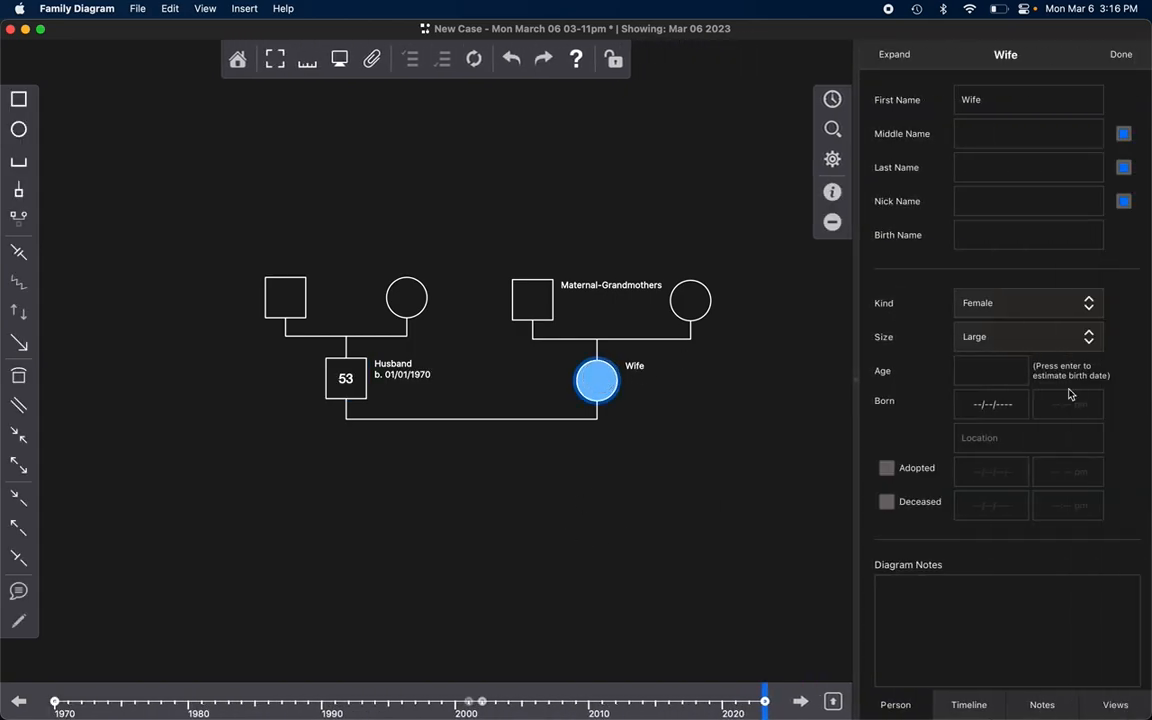
pyautogui.click(1008, 404)
pyautogui.write('1/1/2')
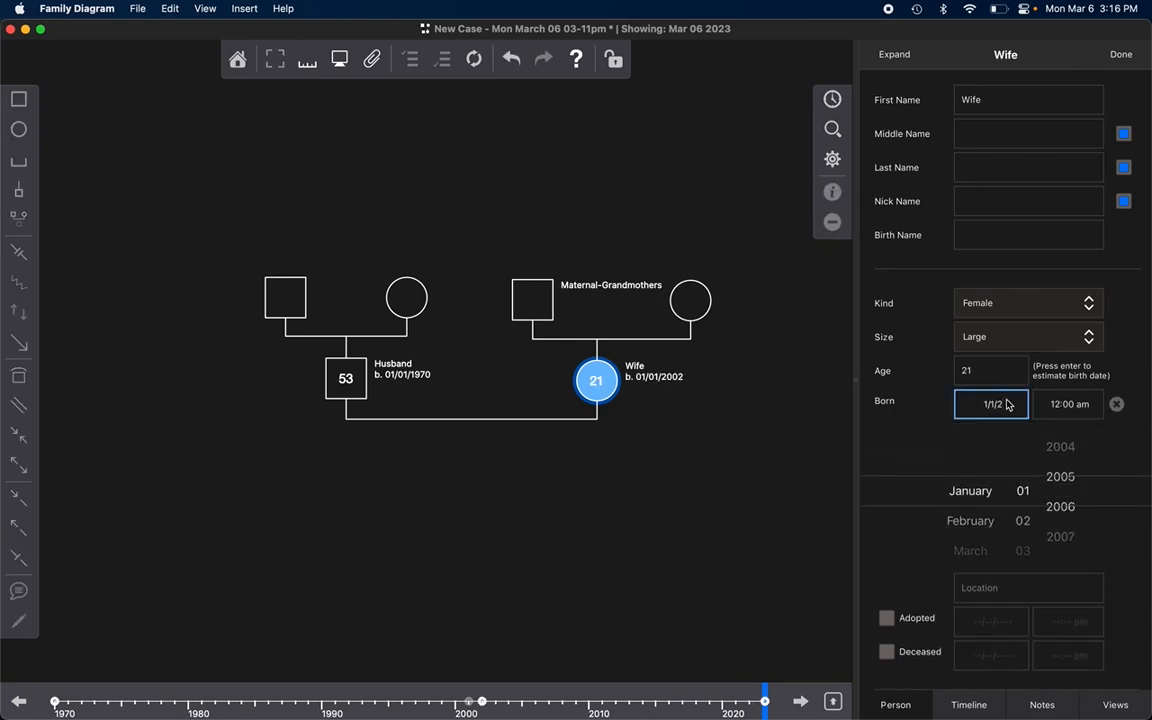
pyautogui.press('BackSpace')
pyautogui.write('972')
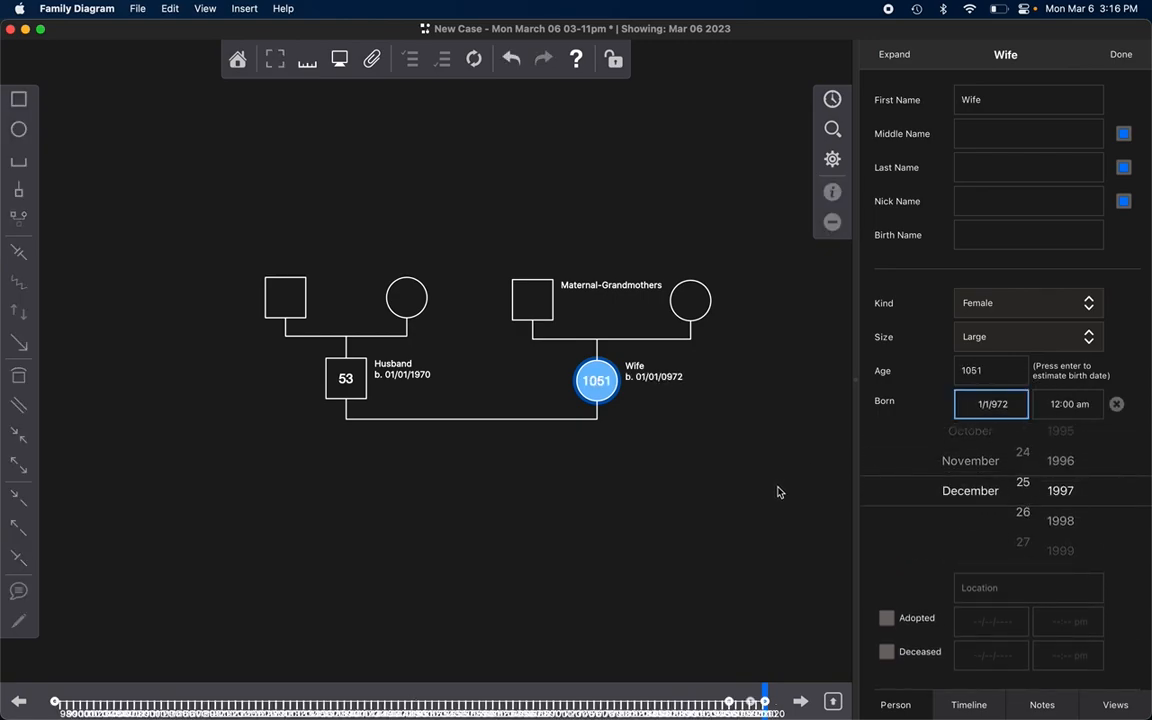
pyautogui.click(985, 404)
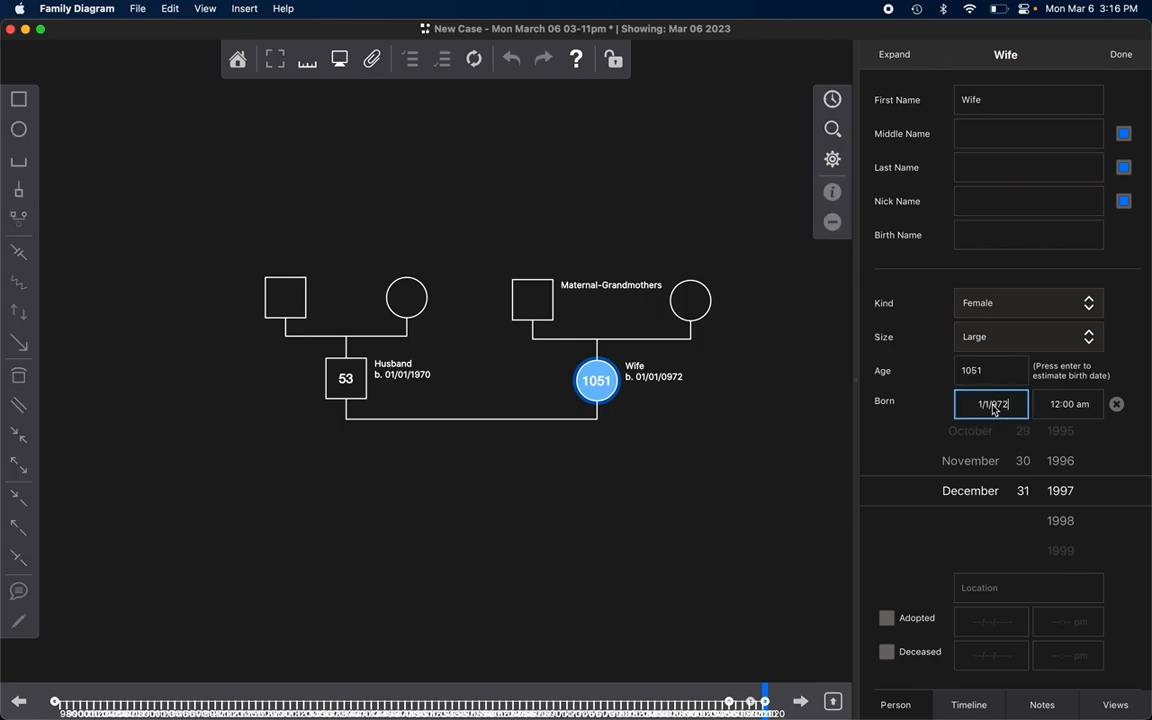
pyautogui.write('1')
pyautogui.click(791, 461)
# Step: Enter the birth date for the Maternal-Grandmothers symbol and close its properties
pyautogui.doubleClick(532, 298)
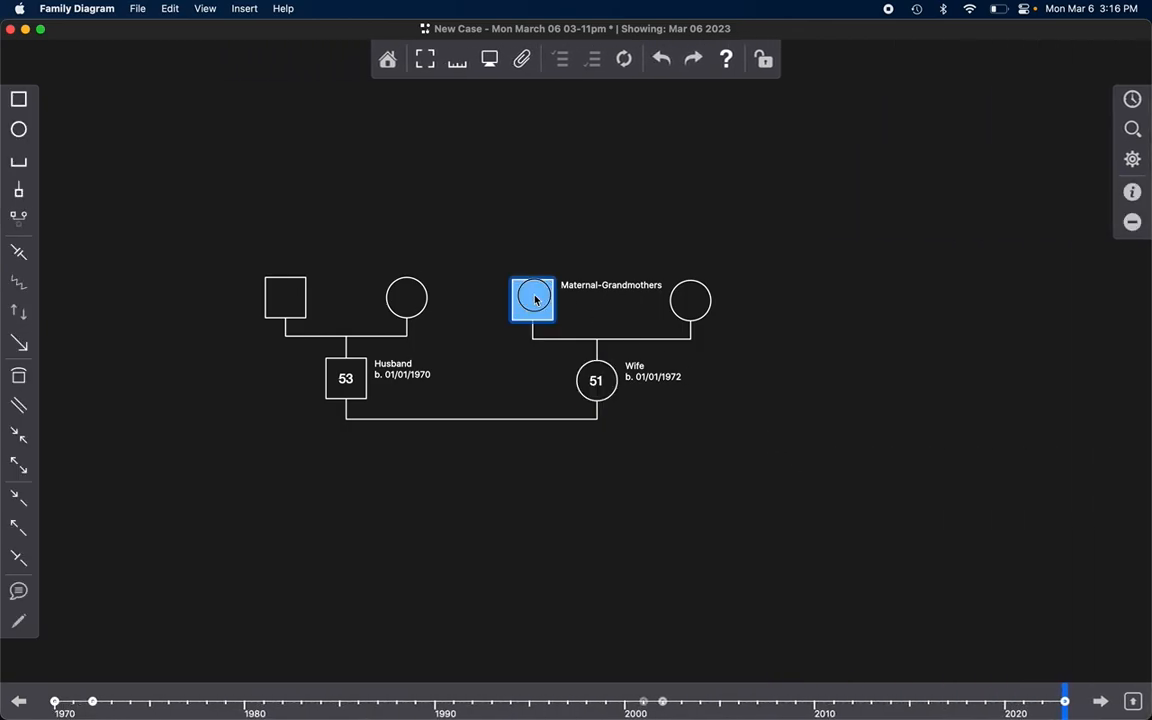
pyautogui.click(995, 406)
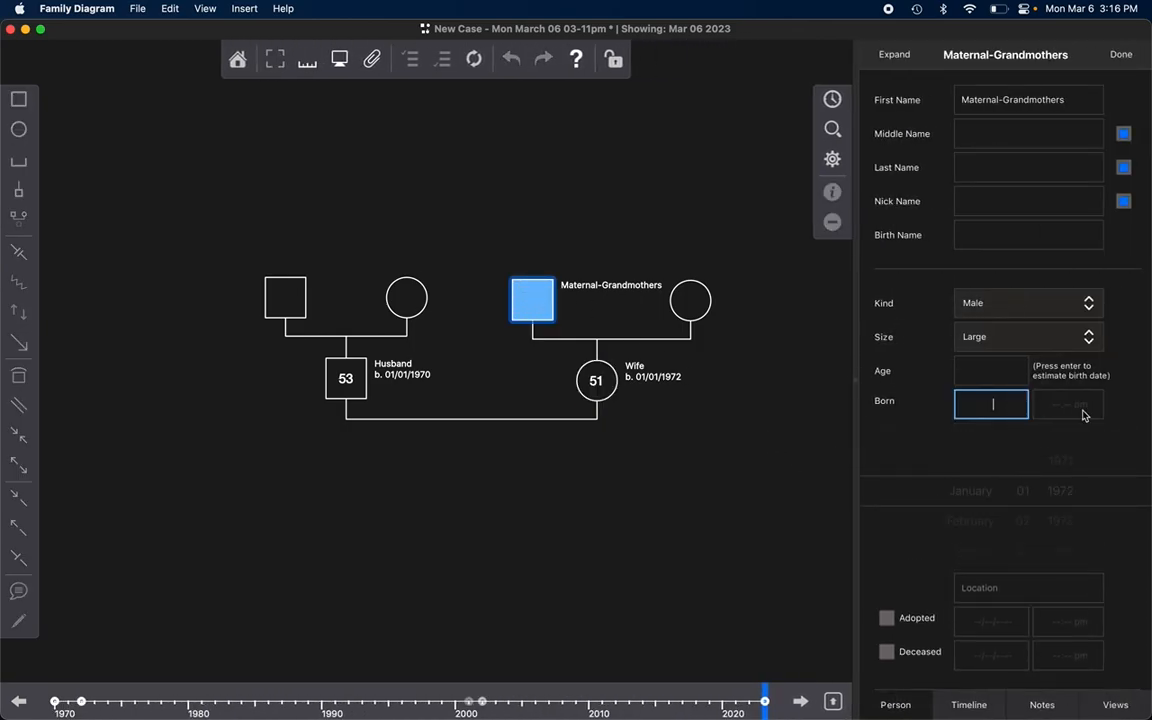
pyautogui.write('1/1/')
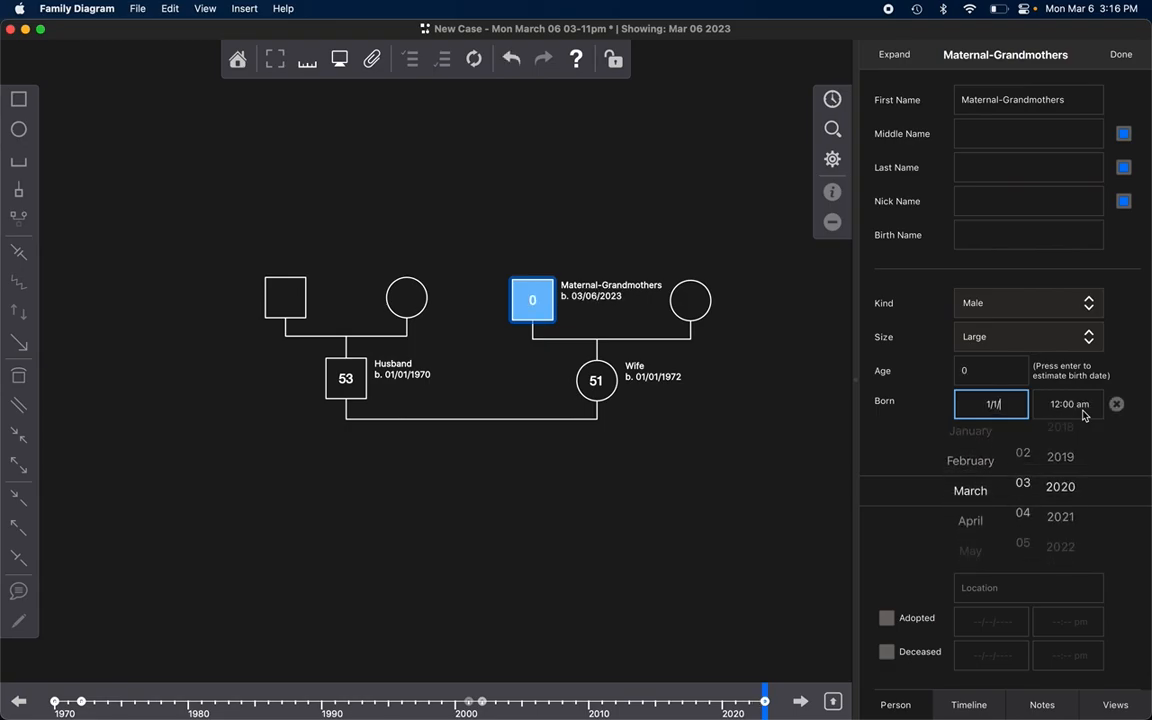
pyautogui.write('1940')
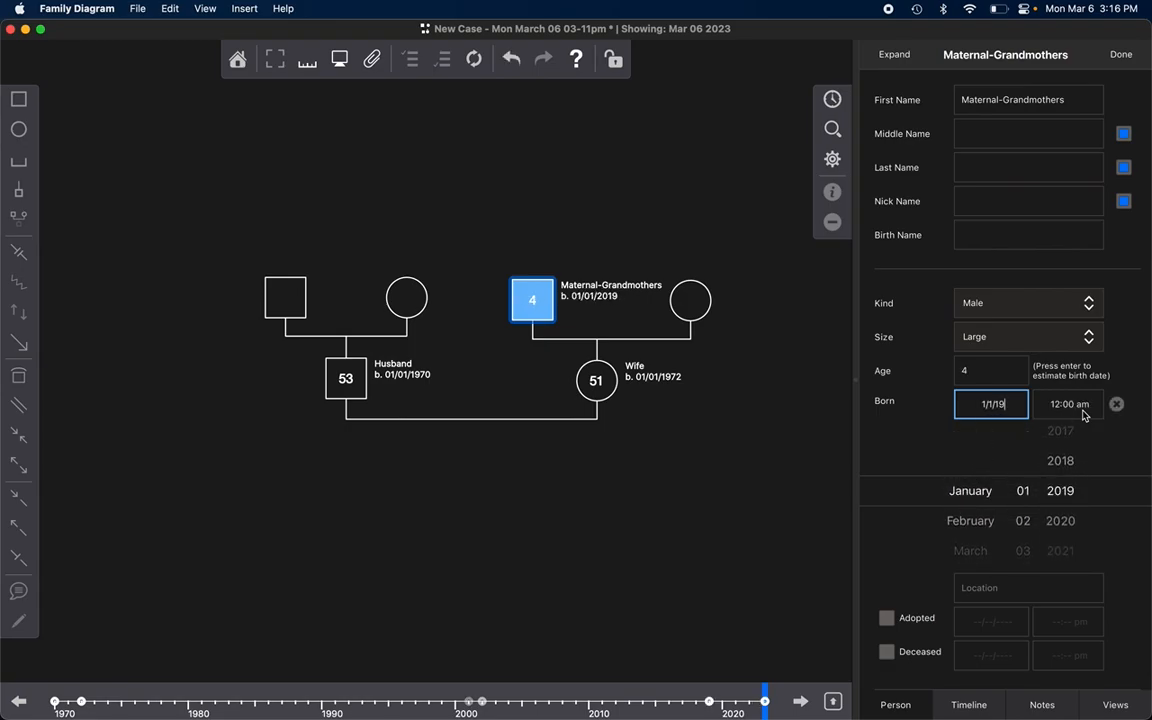
pyautogui.click(656, 478)
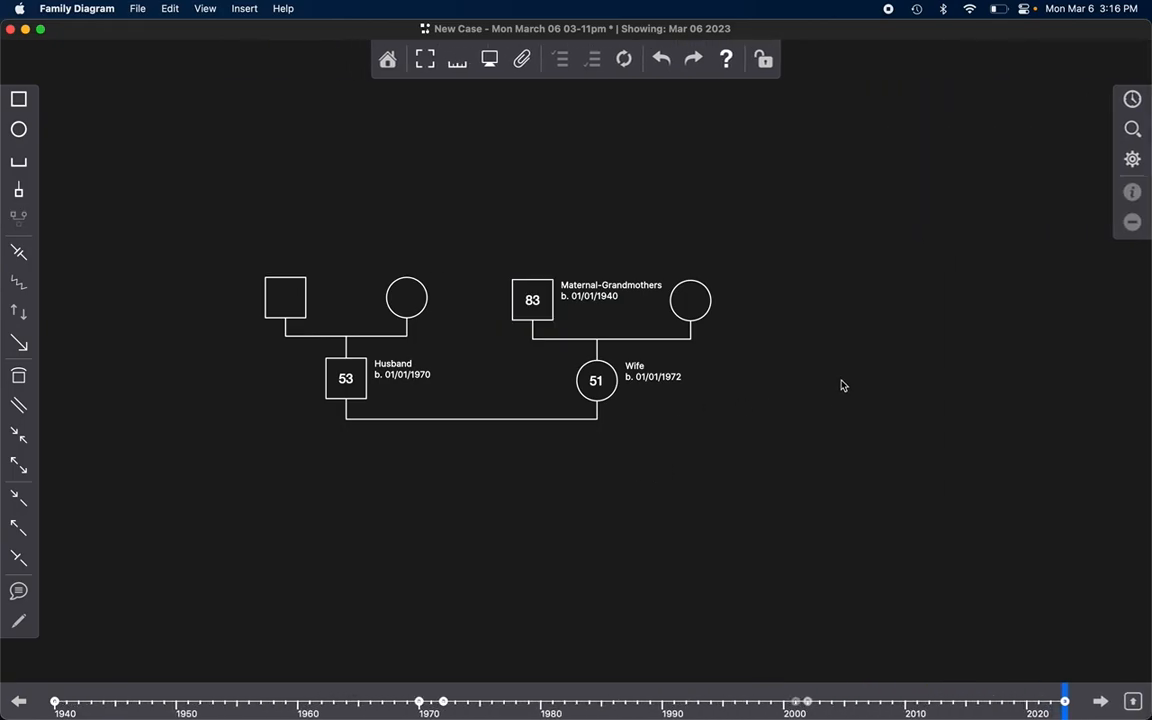
# Step: Open the entire family's timeline and examine the birth and health events of each person
pyautogui.click(1132, 100)
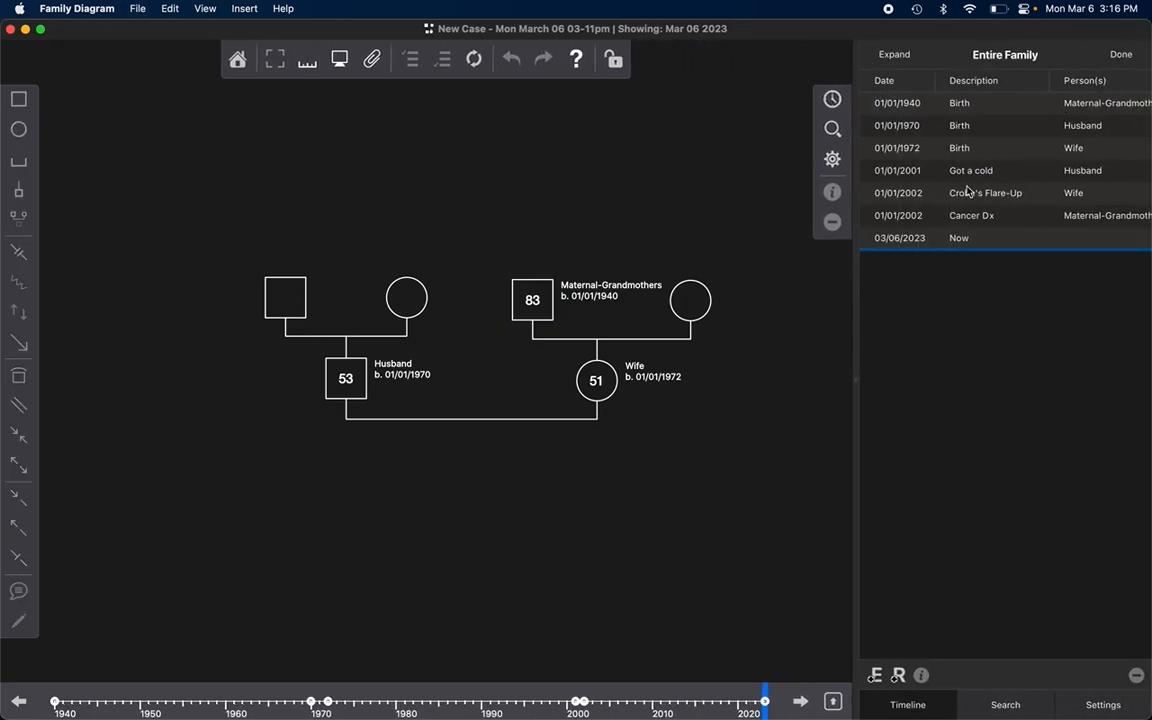
pyautogui.click(989, 107)
pyautogui.click(983, 138)
pyautogui.click(983, 128)
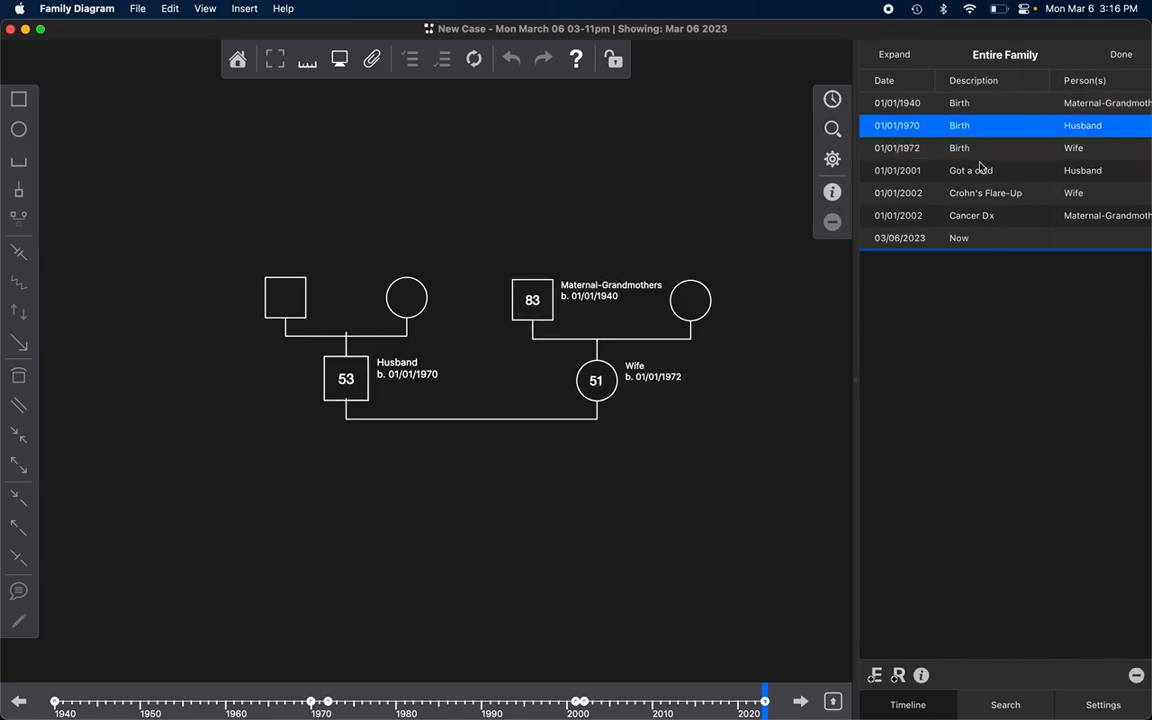
pyautogui.click(980, 170)
pyautogui.click(980, 214)
pyautogui.click(829, 412)
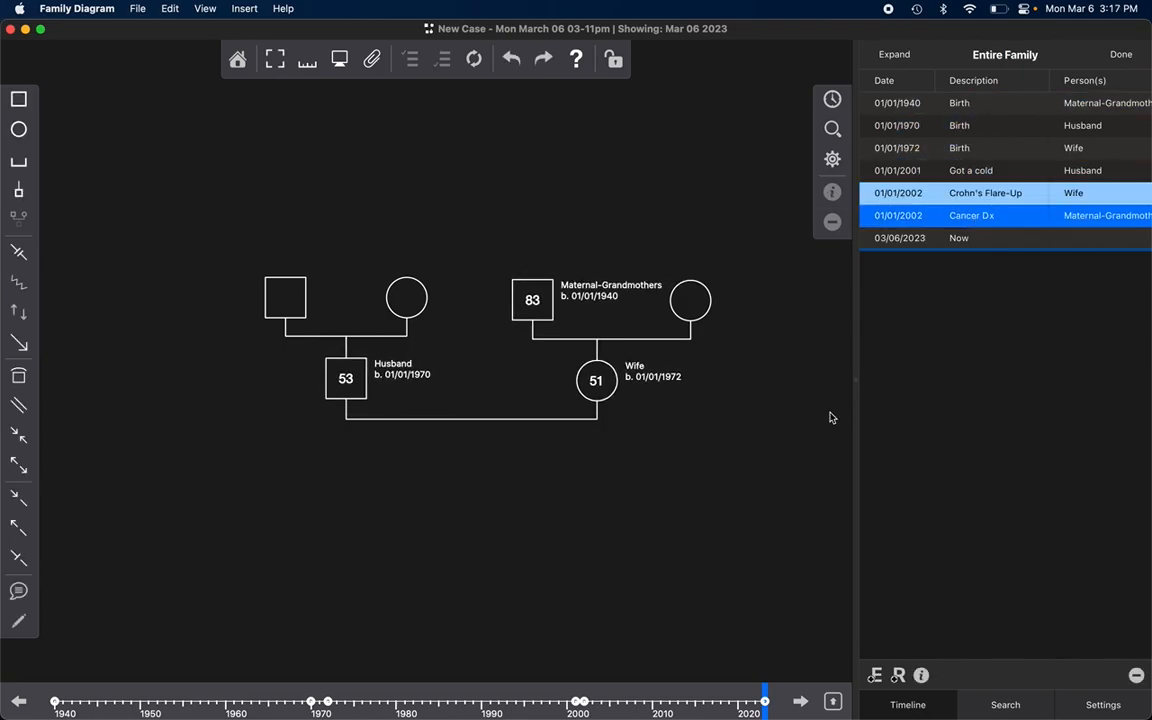
pyautogui.click(977, 240)
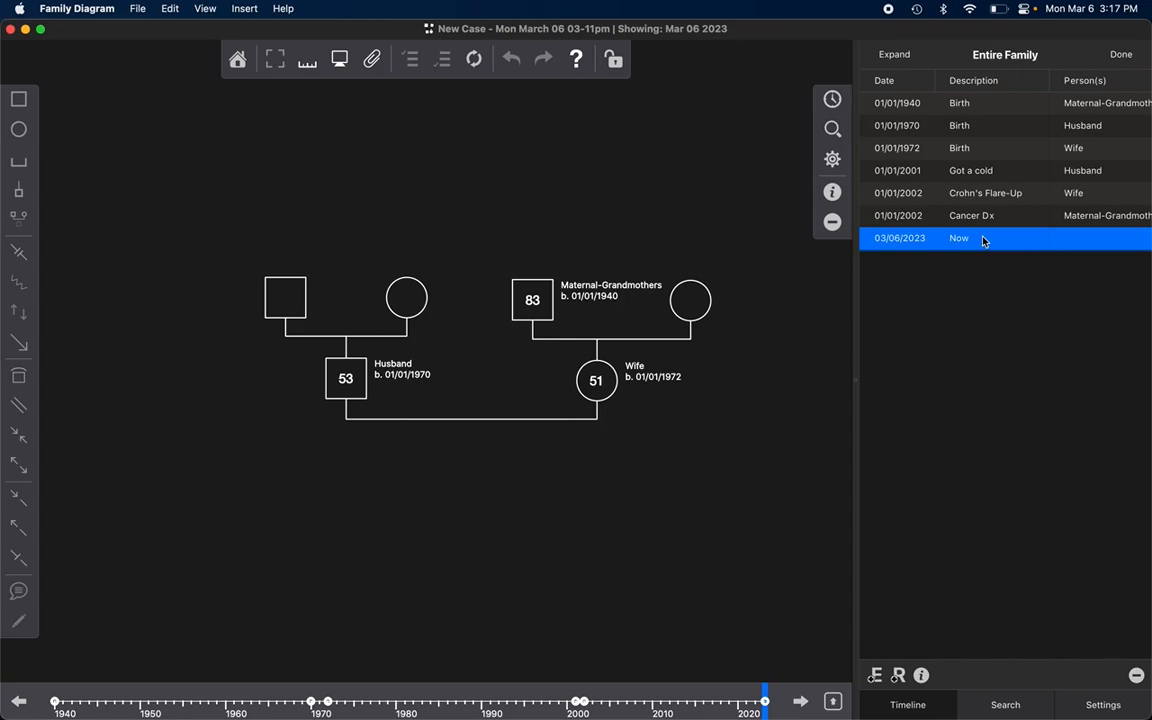
pyautogui.click(990, 218)
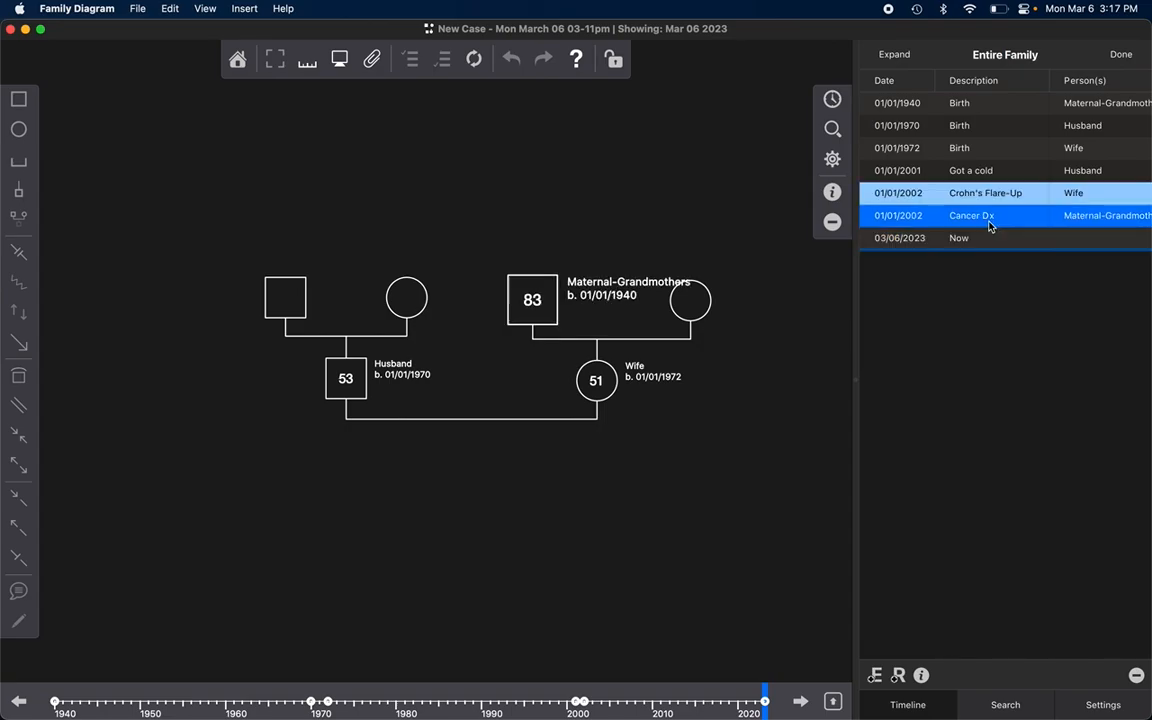
pyautogui.moveTo(990, 226); pyautogui.dragTo(990, 178)
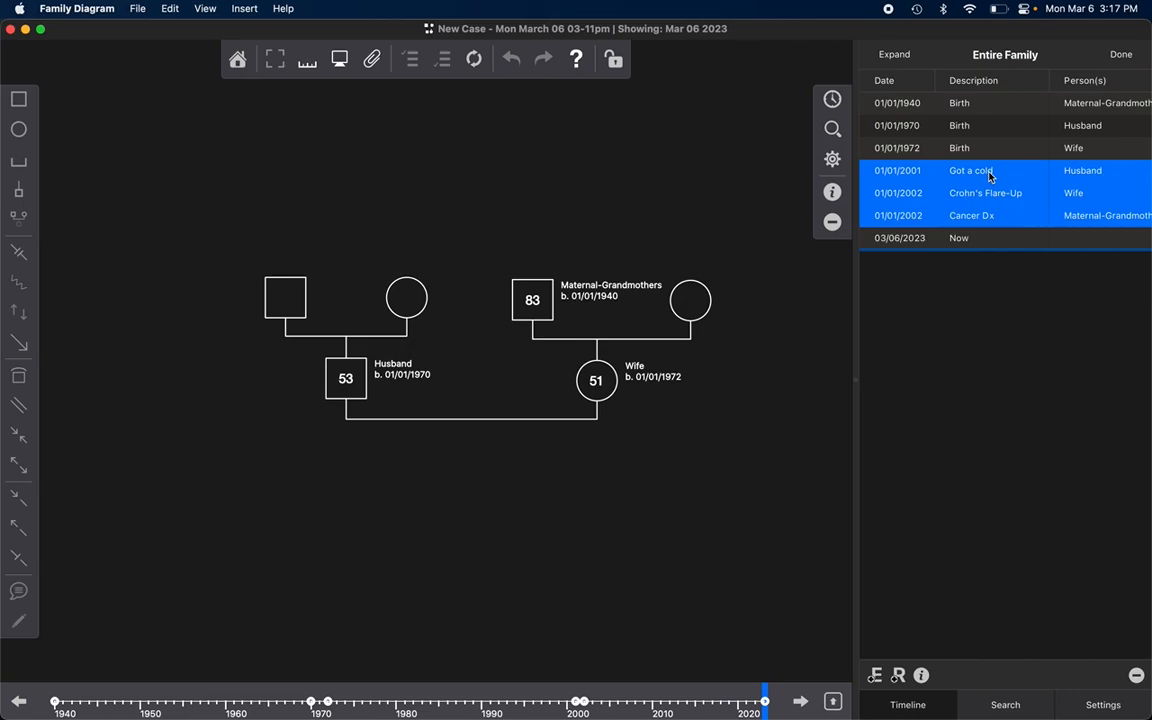
pyautogui.click(970, 240)
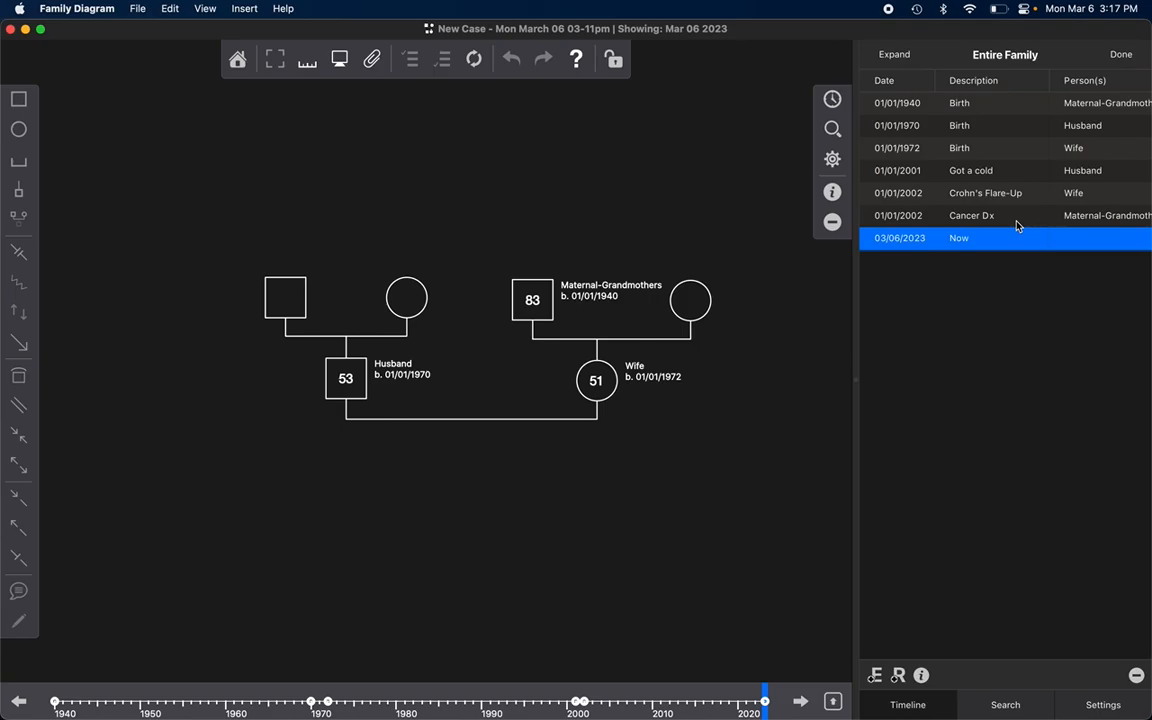
# Step: Select the "Got a cold", "Crohn's Flare-Up" and "Cancer Dx" events together and open their shared properties
pyautogui.click(1017, 226)
pyautogui.hotkey('shift', 'Up')
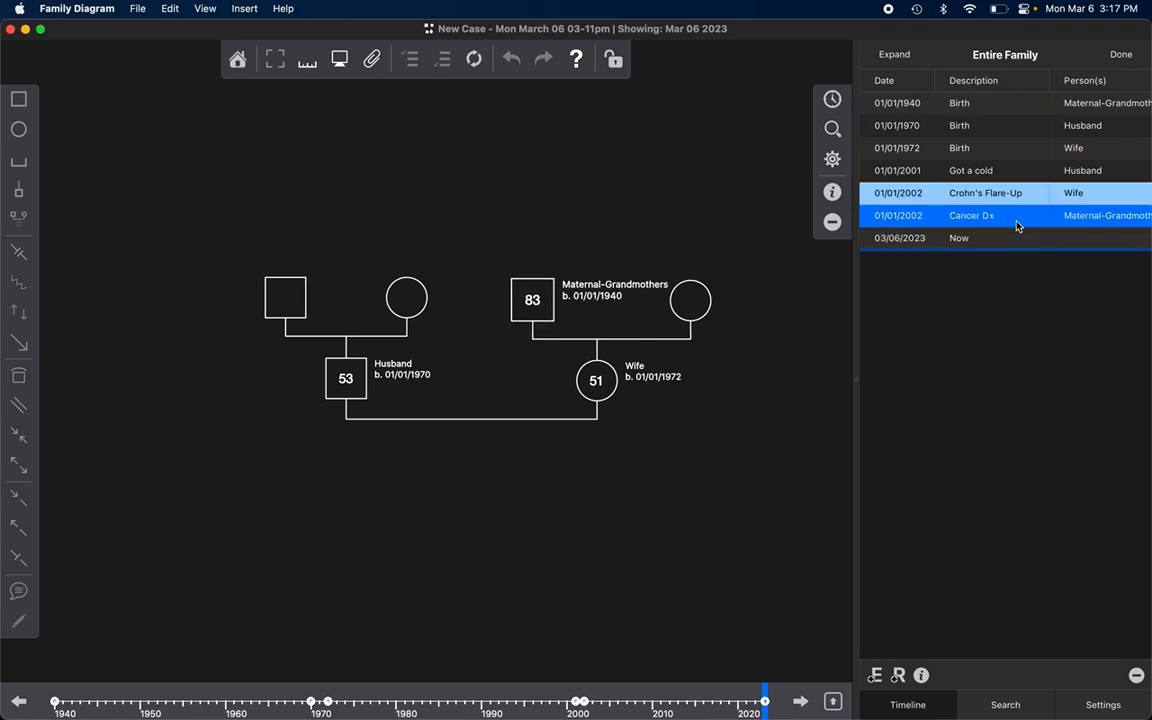
pyautogui.keyDown('shift'); pyautogui.click(994, 173); pyautogui.keyUp('shift')
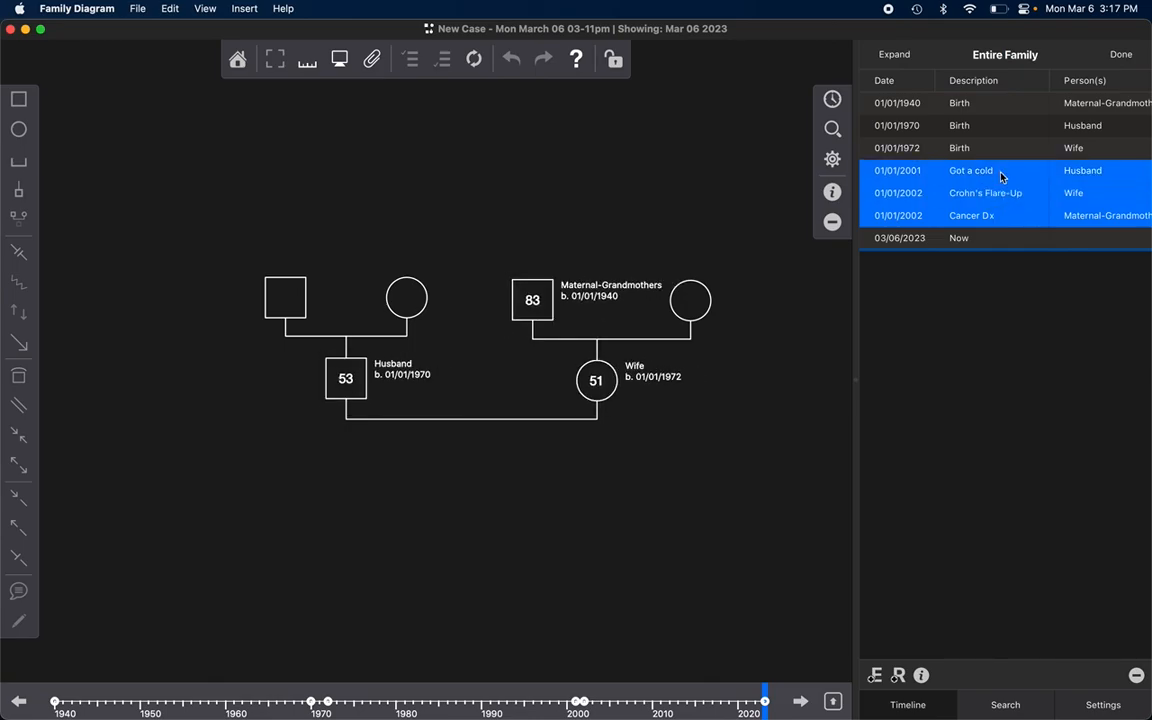
pyautogui.click(922, 676)
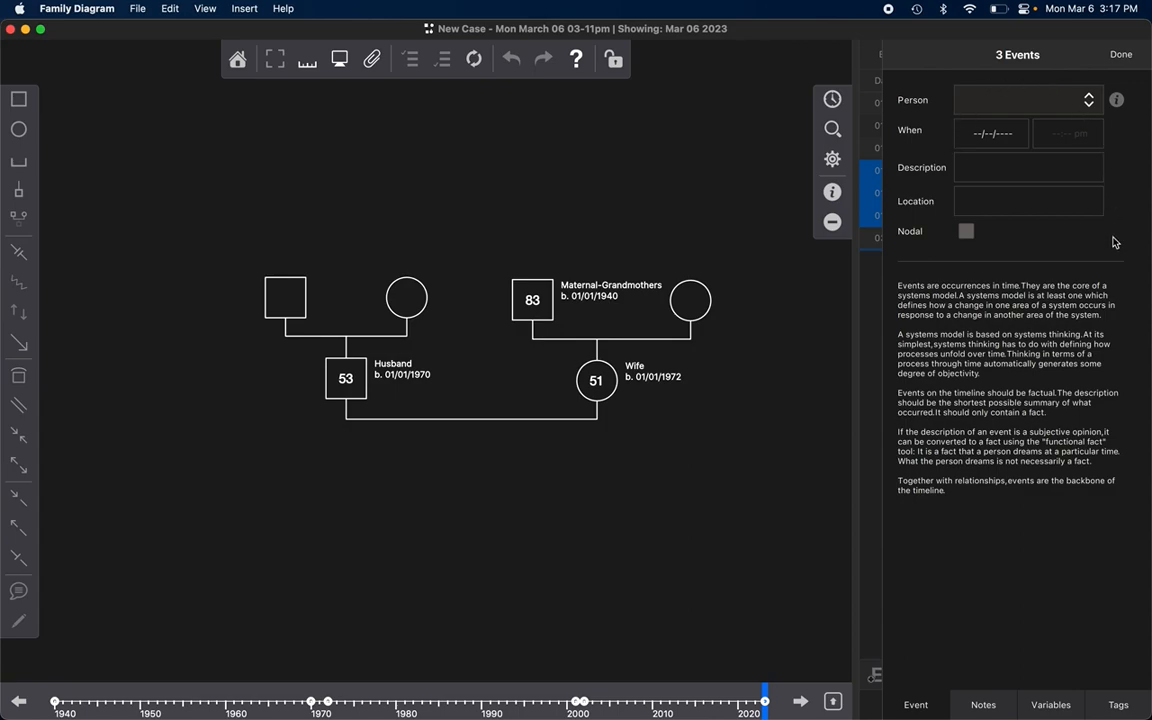
# Step: Look through the notes, variables, tags and general details available for the three selected events
pyautogui.click(983, 704)
pyautogui.click(1074, 707)
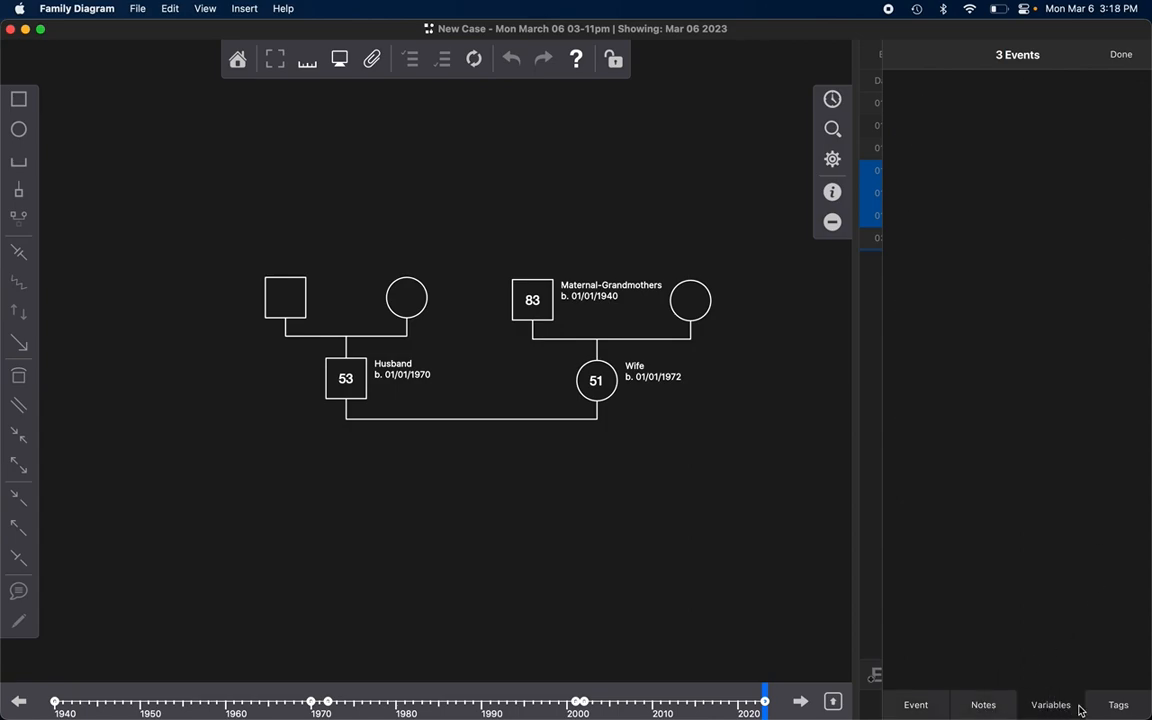
pyautogui.click(1101, 709)
pyautogui.click(1057, 711)
pyautogui.click(997, 713)
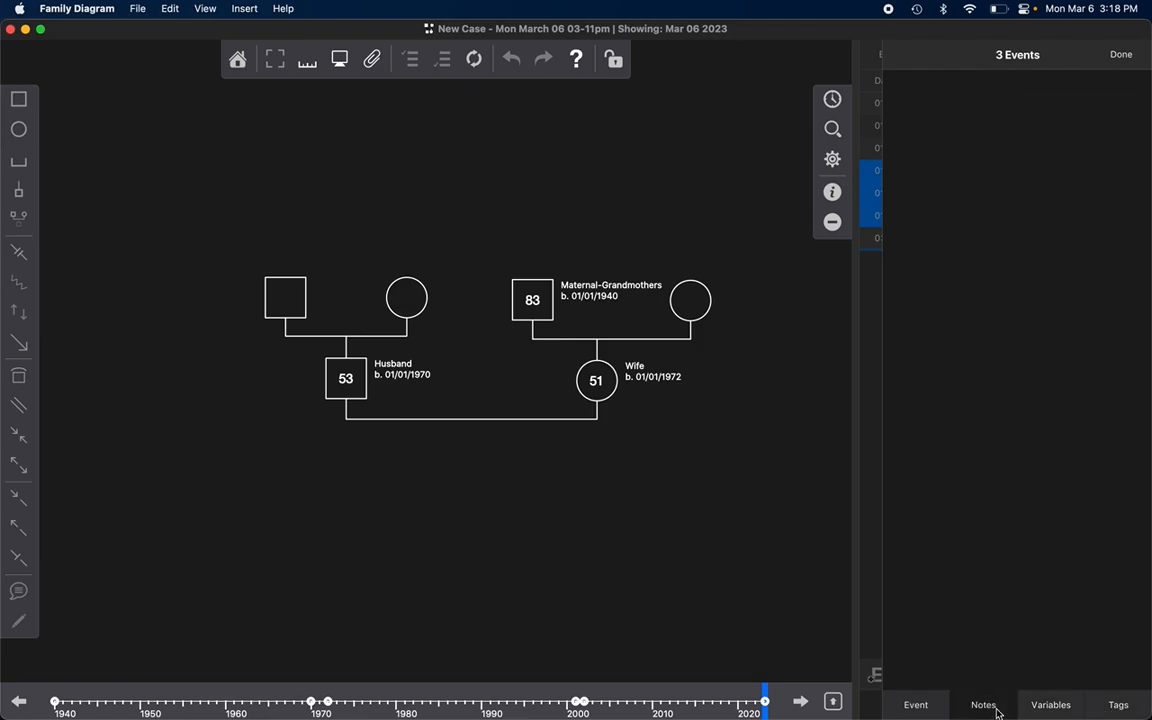
pyautogui.click(913, 704)
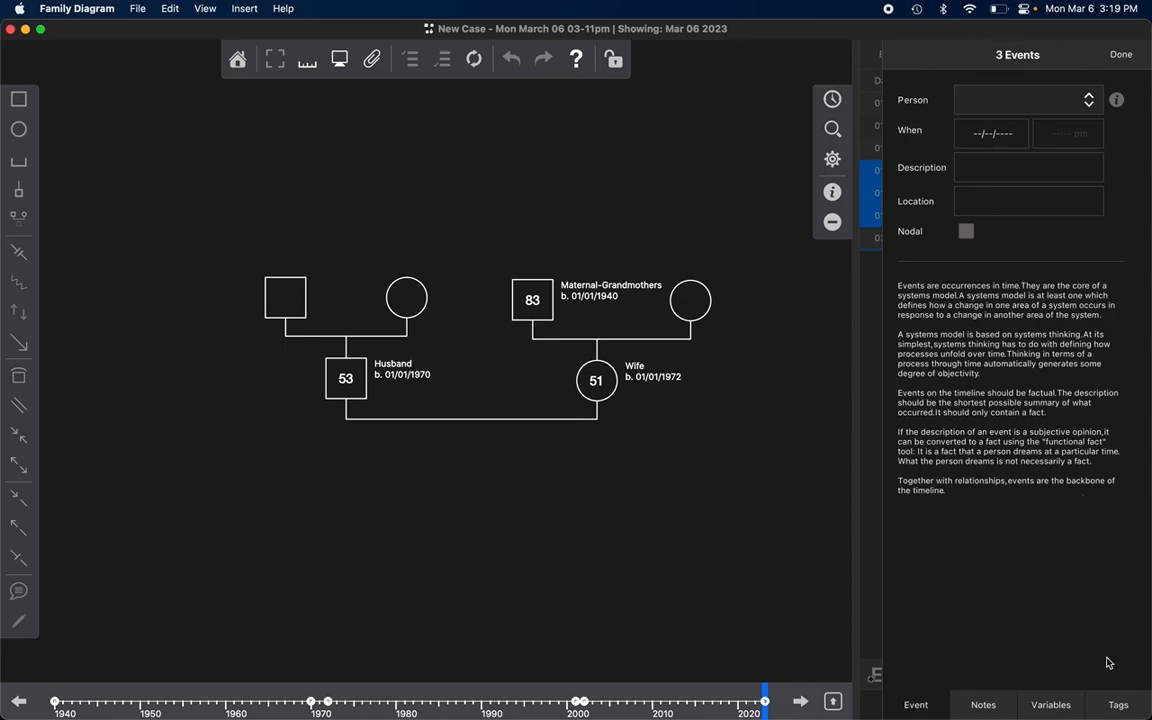
# Step: Create six new tags in the tag list of the three selected events
pyautogui.click(1120, 707)
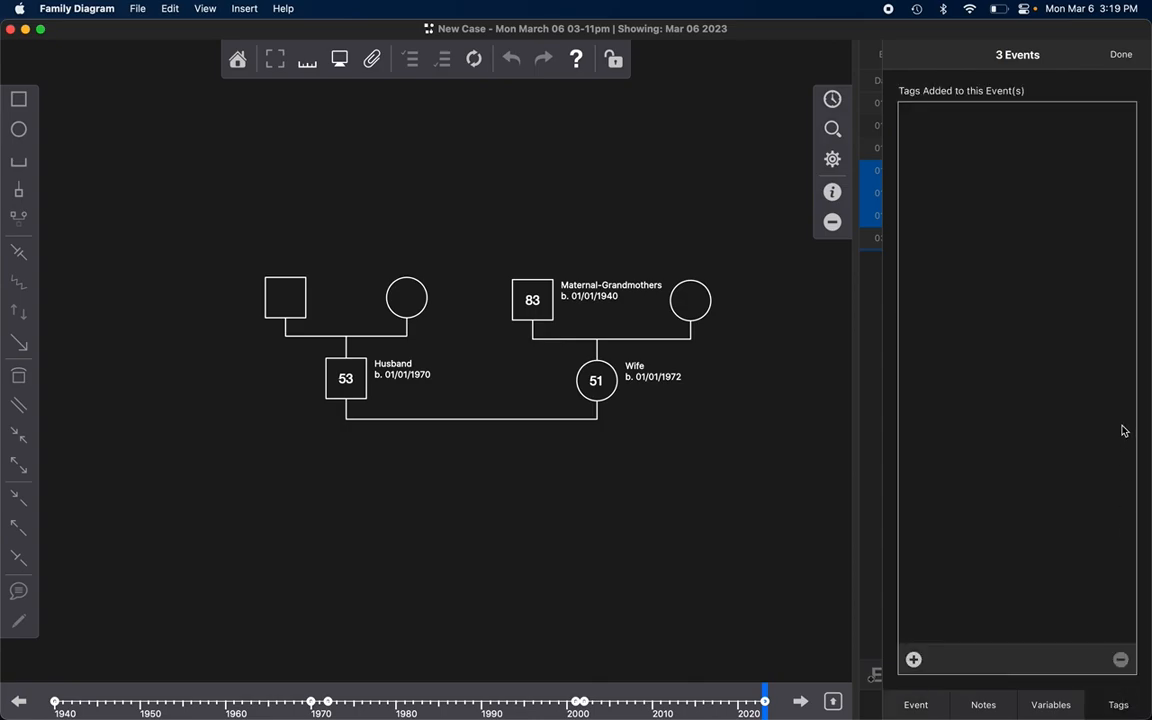
pyautogui.click(913, 660)
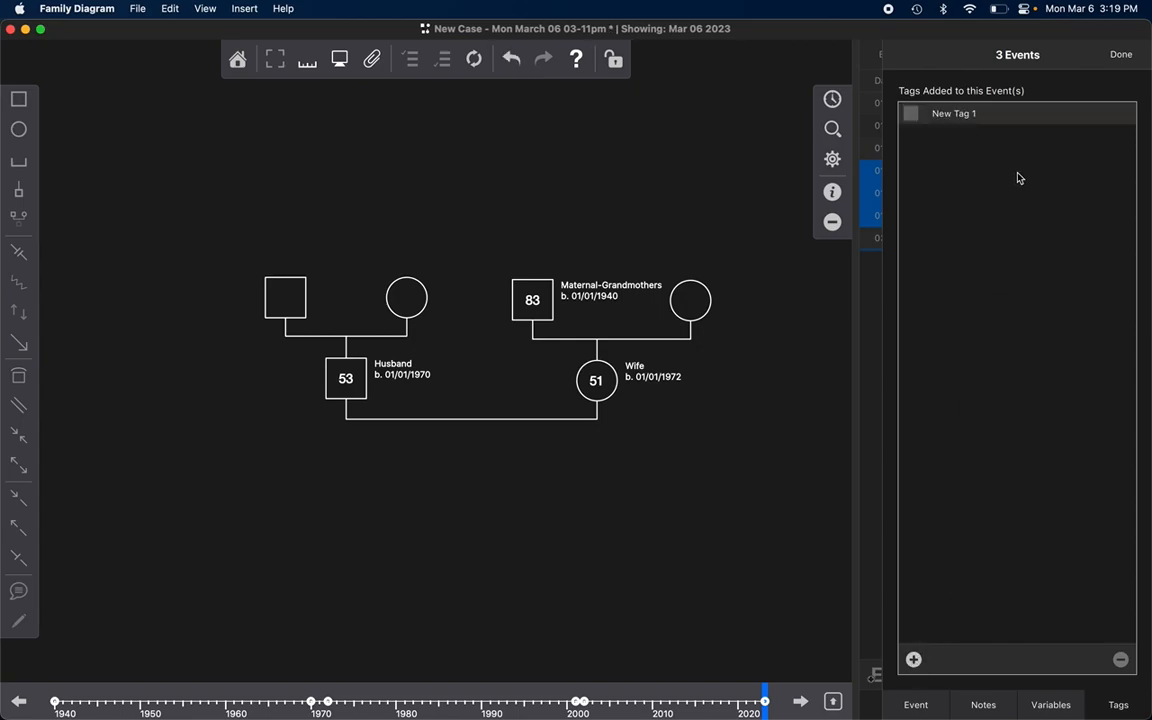
pyautogui.click(1032, 116)
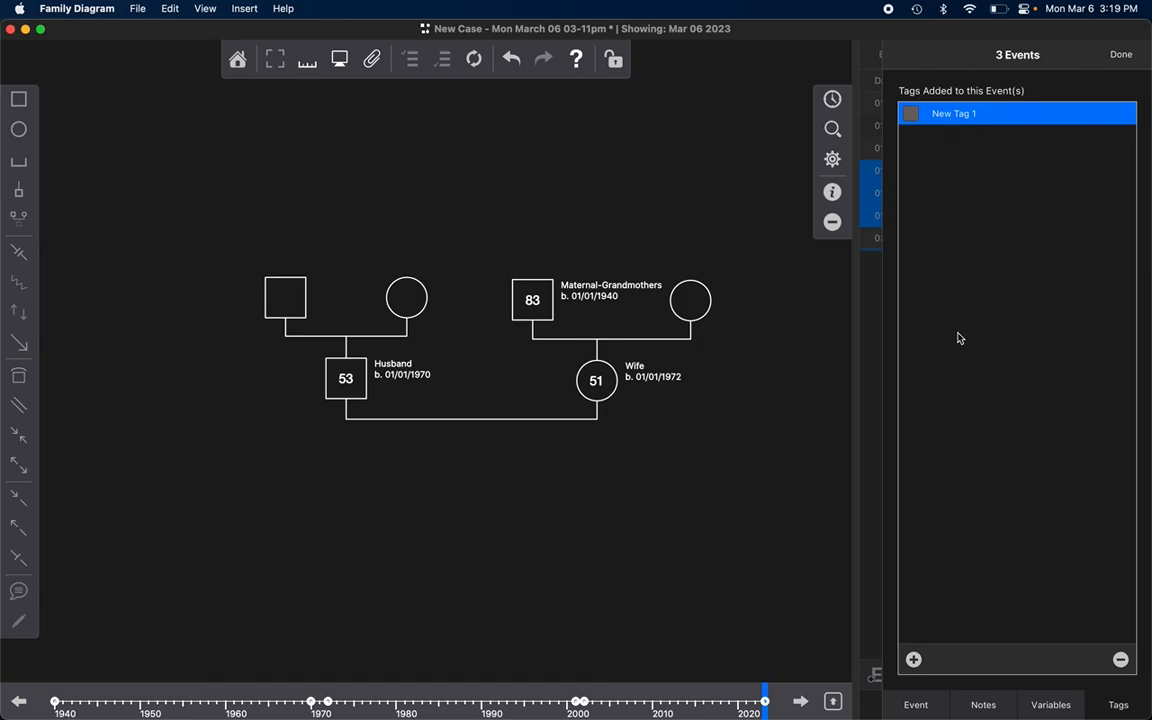
pyautogui.click(913, 659)
pyautogui.click(913, 659)
pyautogui.click(913, 659)
pyautogui.click(913, 659)
pyautogui.click(913, 659)
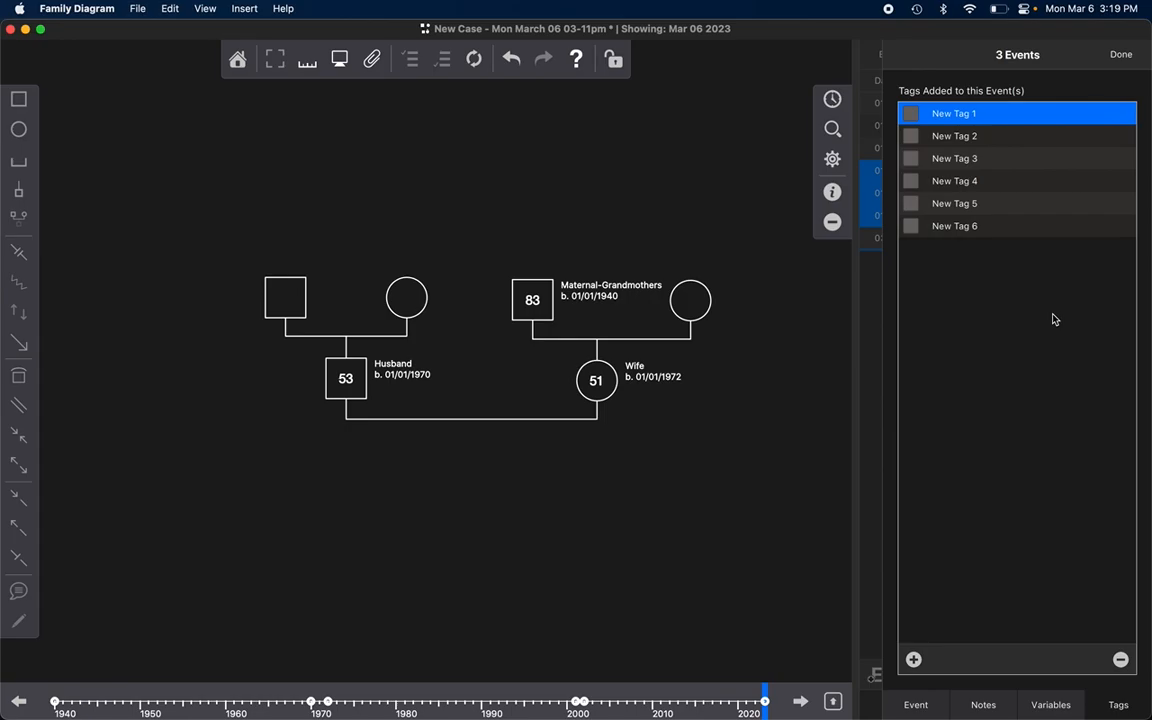
pyautogui.click(985, 229)
pyautogui.click(1006, 116)
pyautogui.click(1002, 181)
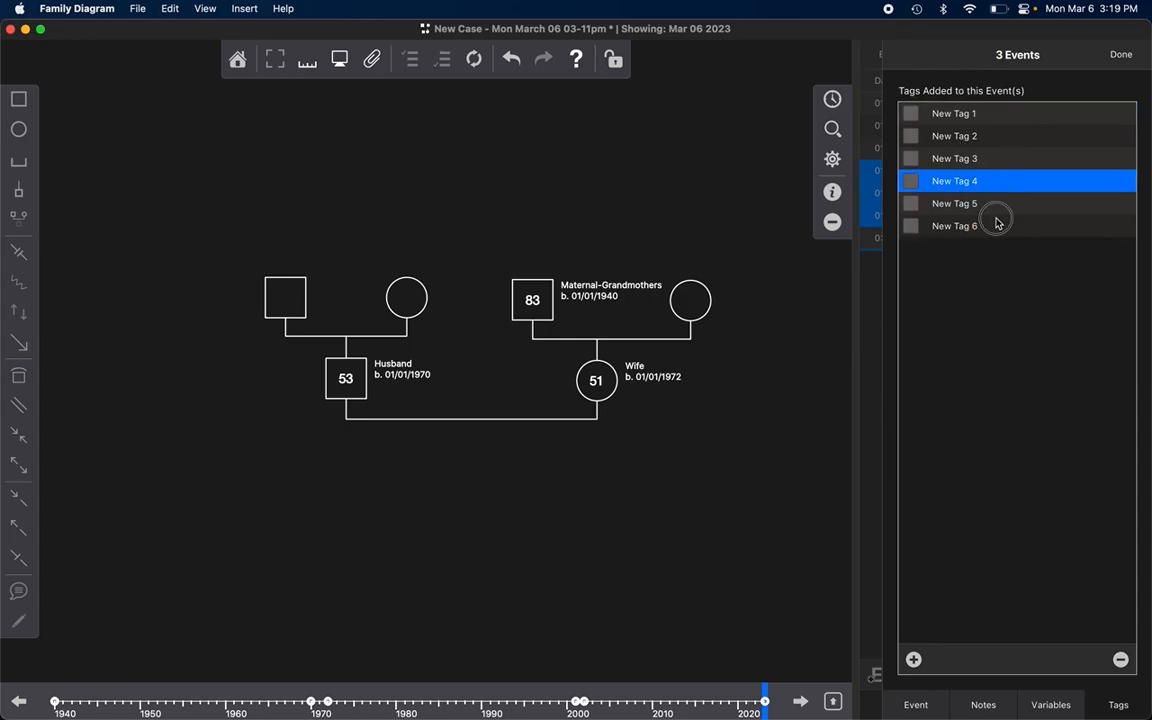
pyautogui.click(996, 228)
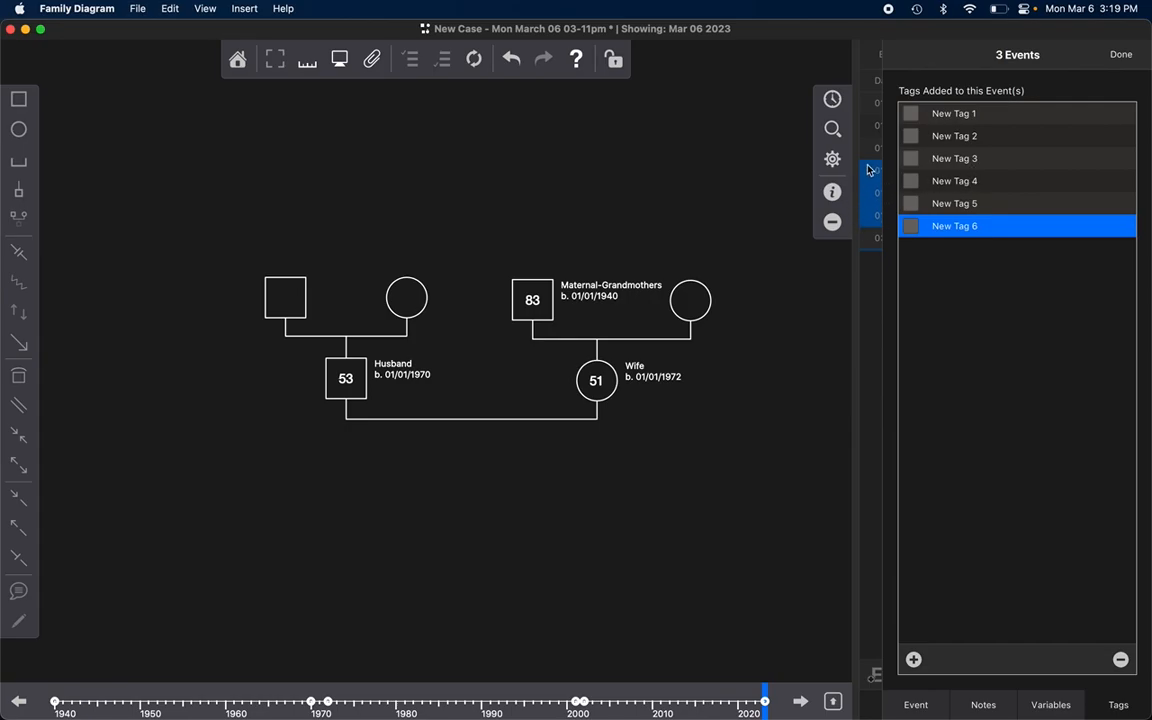
# Step: Apply the tag "New Tag 2" to the three selected events and rename it "Symptom Changes"
pyautogui.click(911, 135)
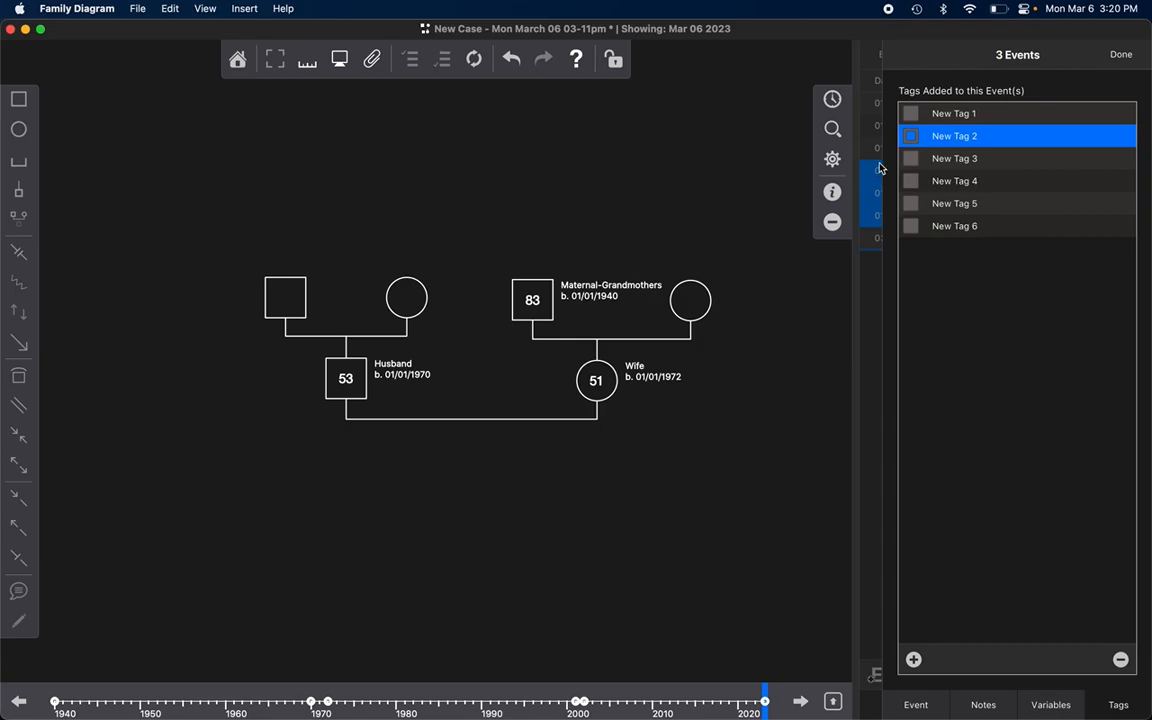
pyautogui.doubleClick(945, 137)
pyautogui.write('Symptom Changes')
pyautogui.press('Return')
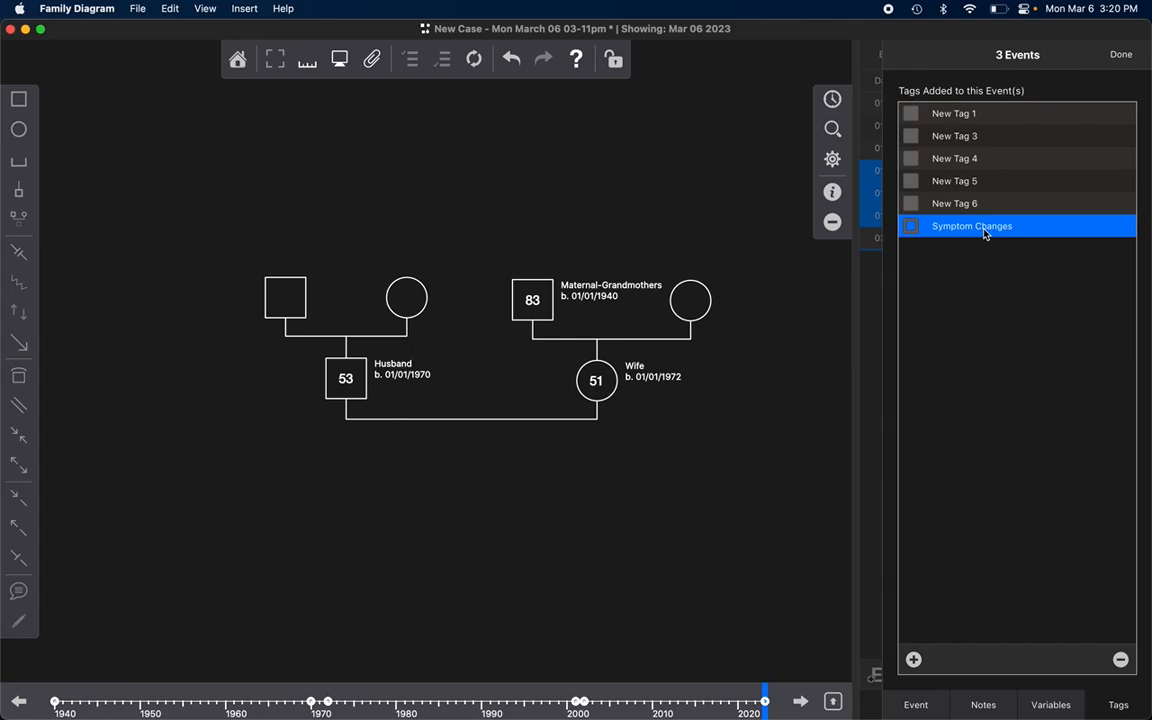
# Step: Check the tags applied to the Husband's "Got a cold" event and the Maternal-Grandmothers' "Cancer Dx" event
pyautogui.click(1121, 55)
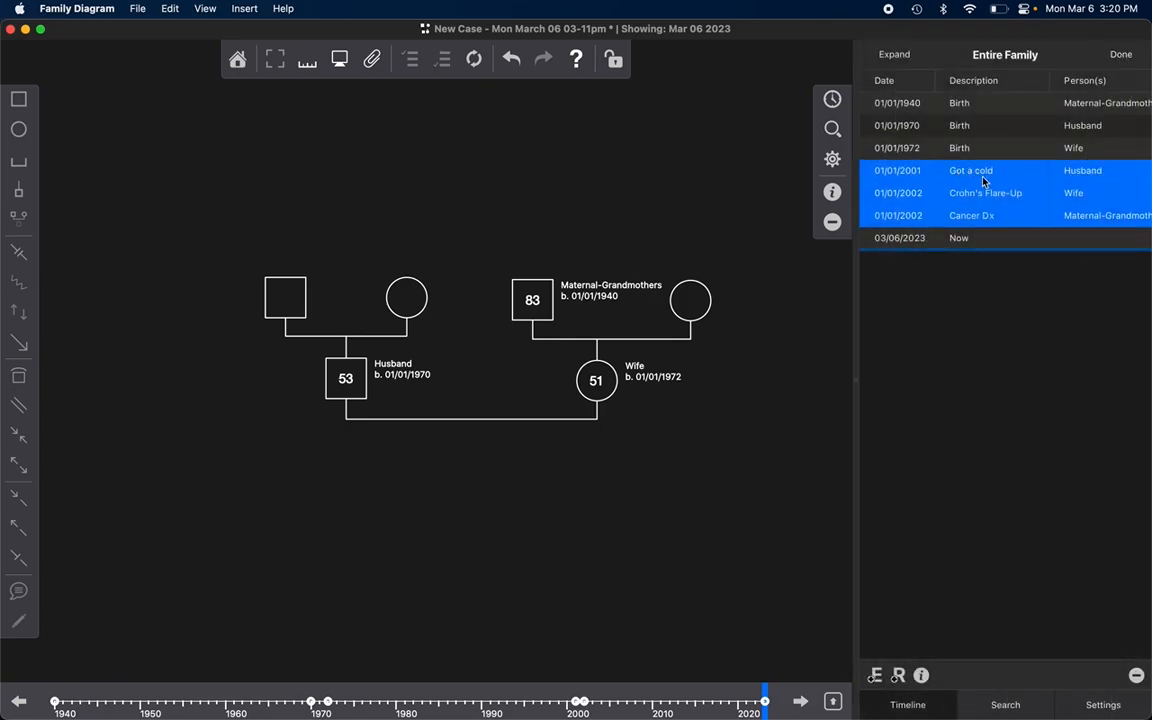
pyautogui.click(1023, 177)
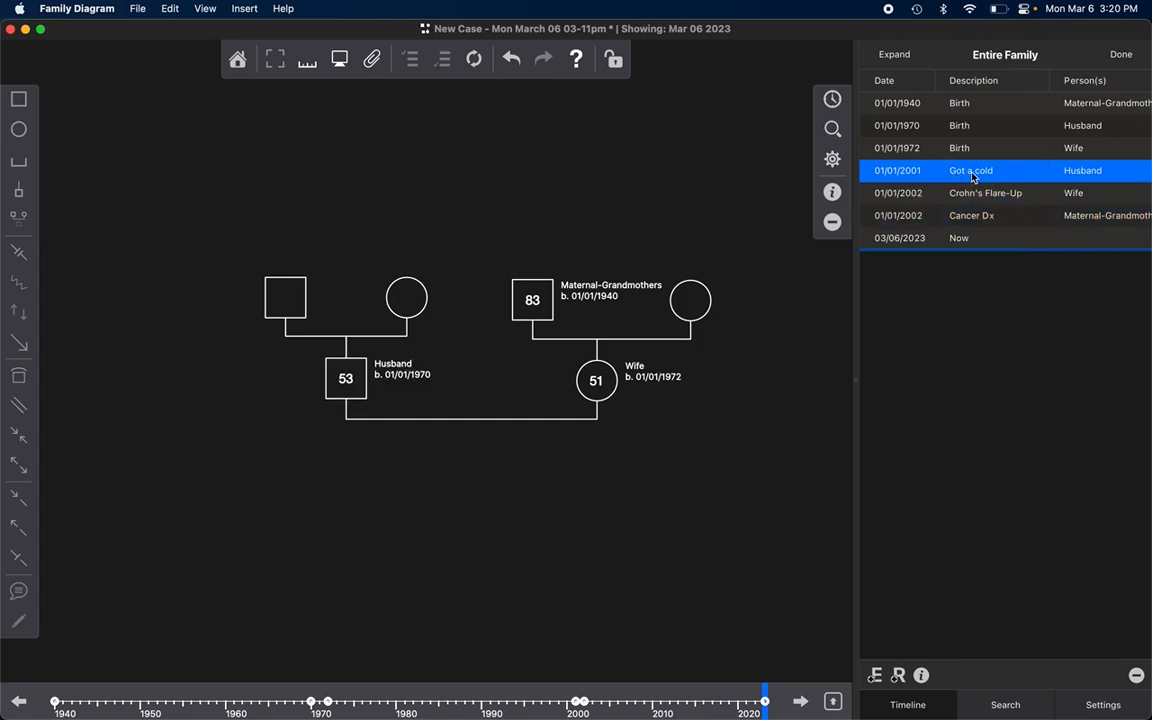
pyautogui.click(920, 677)
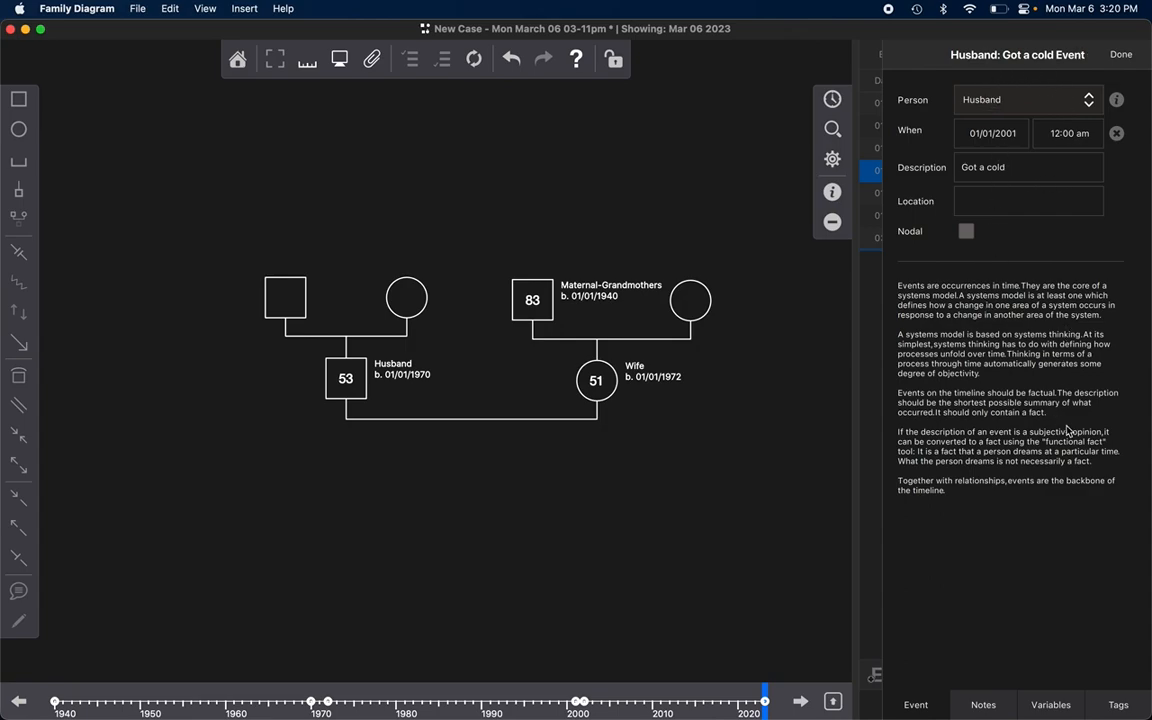
pyautogui.click(1117, 705)
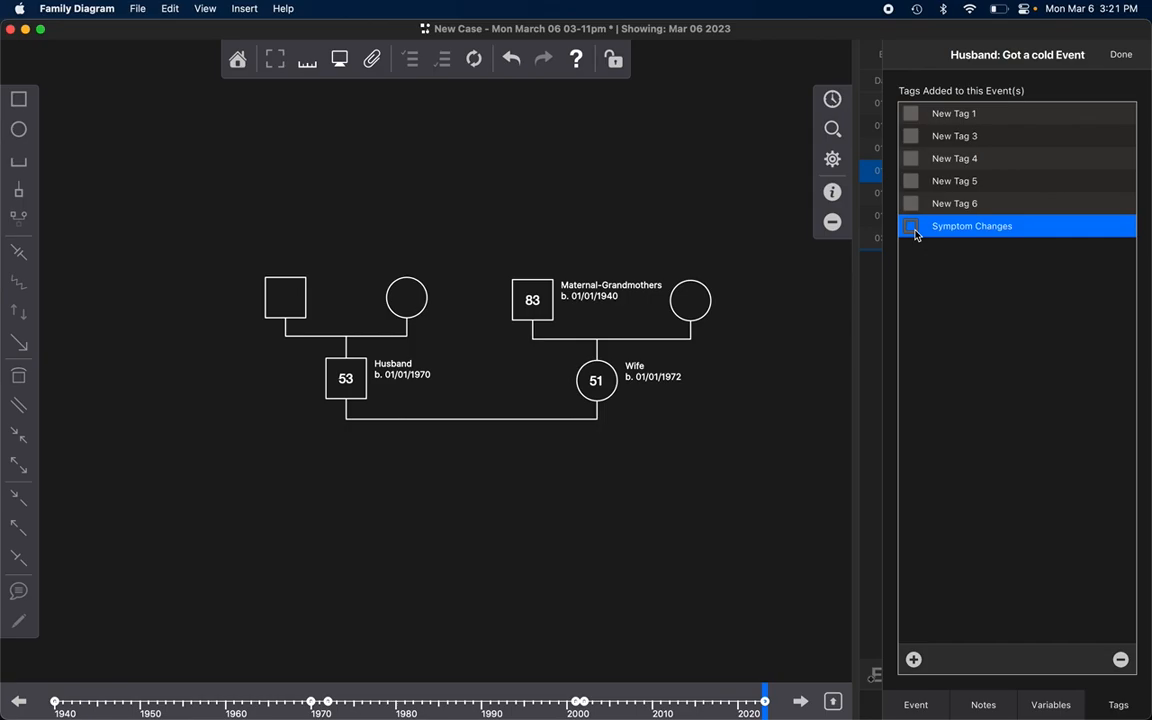
pyautogui.click(1121, 54)
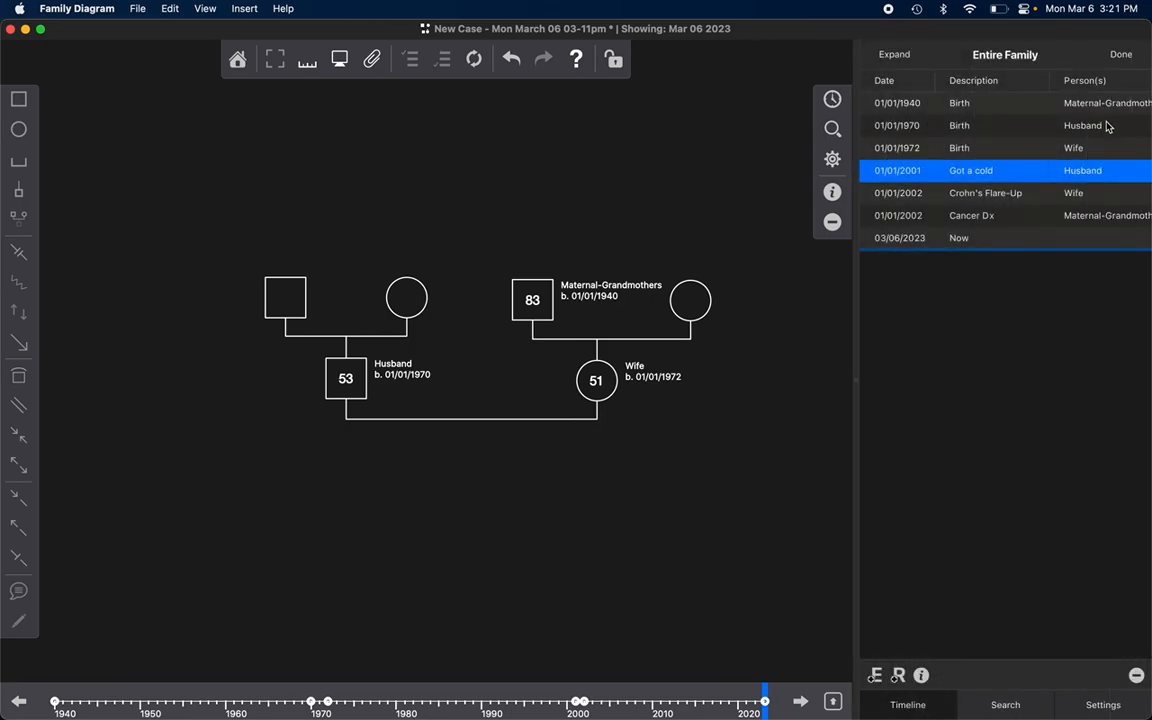
pyautogui.click(992, 219)
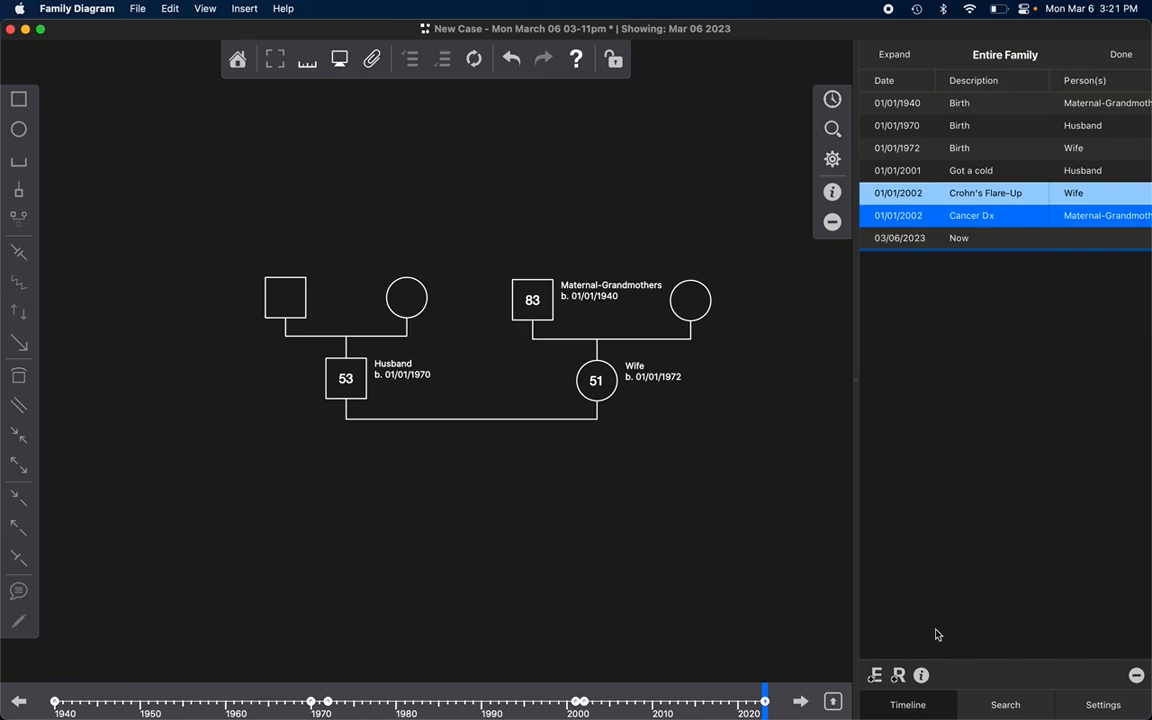
pyautogui.click(921, 676)
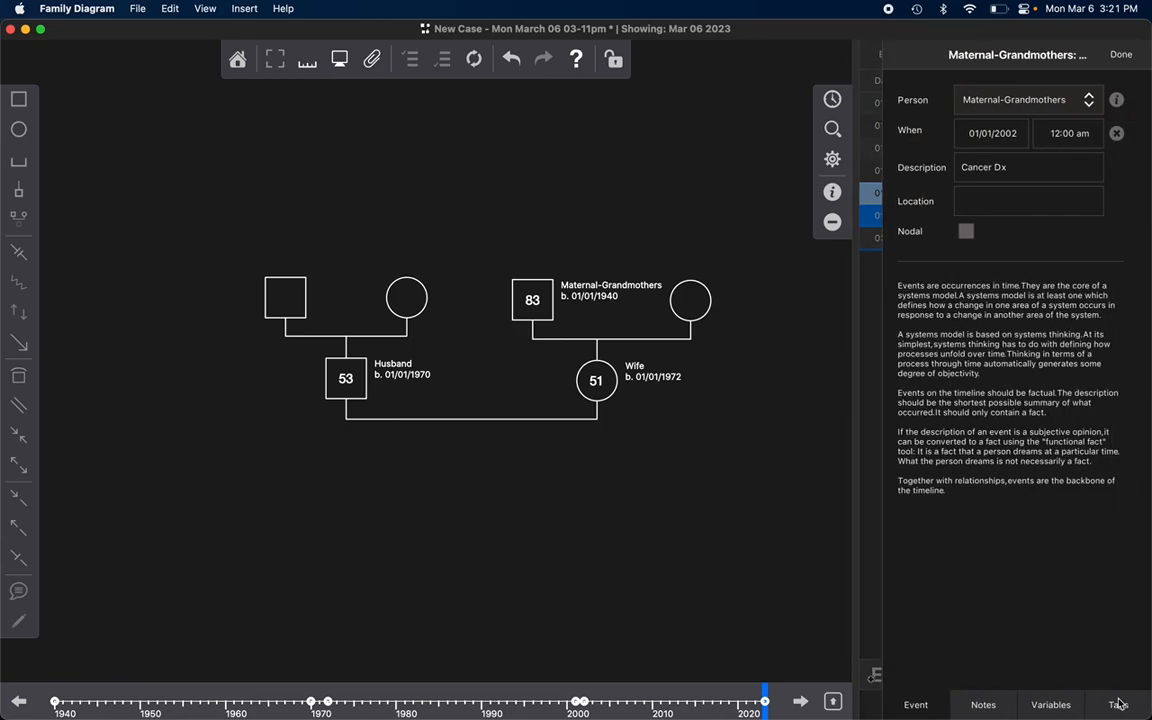
pyautogui.click(1121, 706)
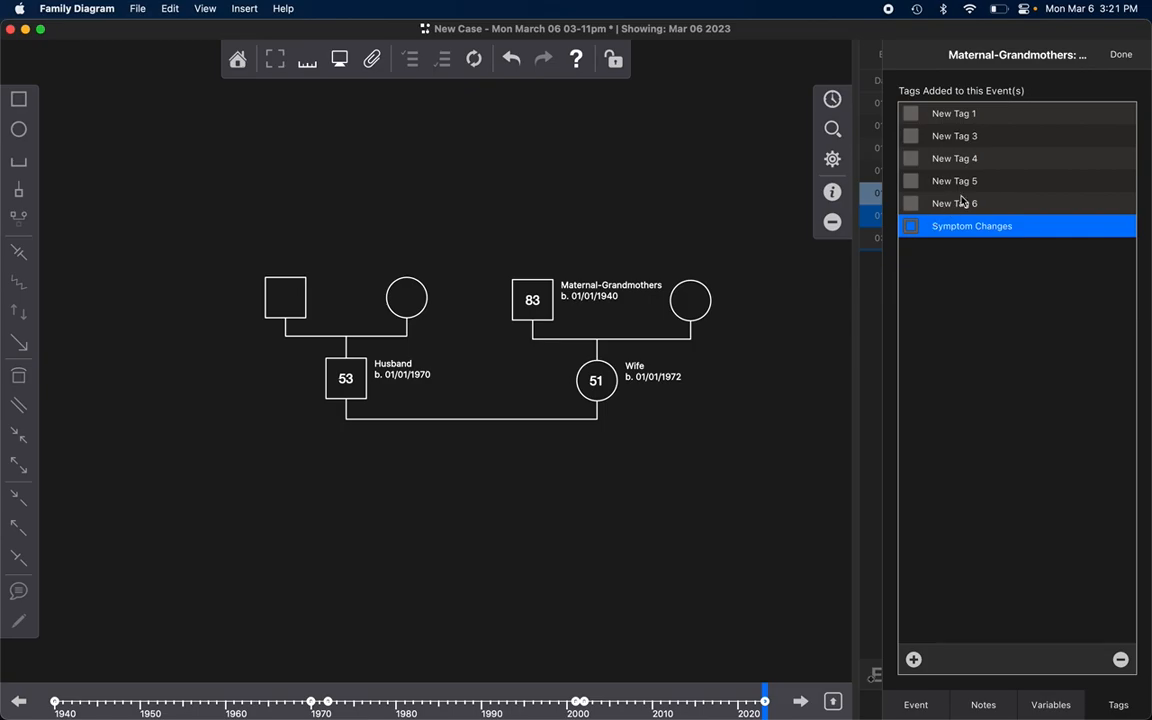
pyautogui.click(1123, 56)
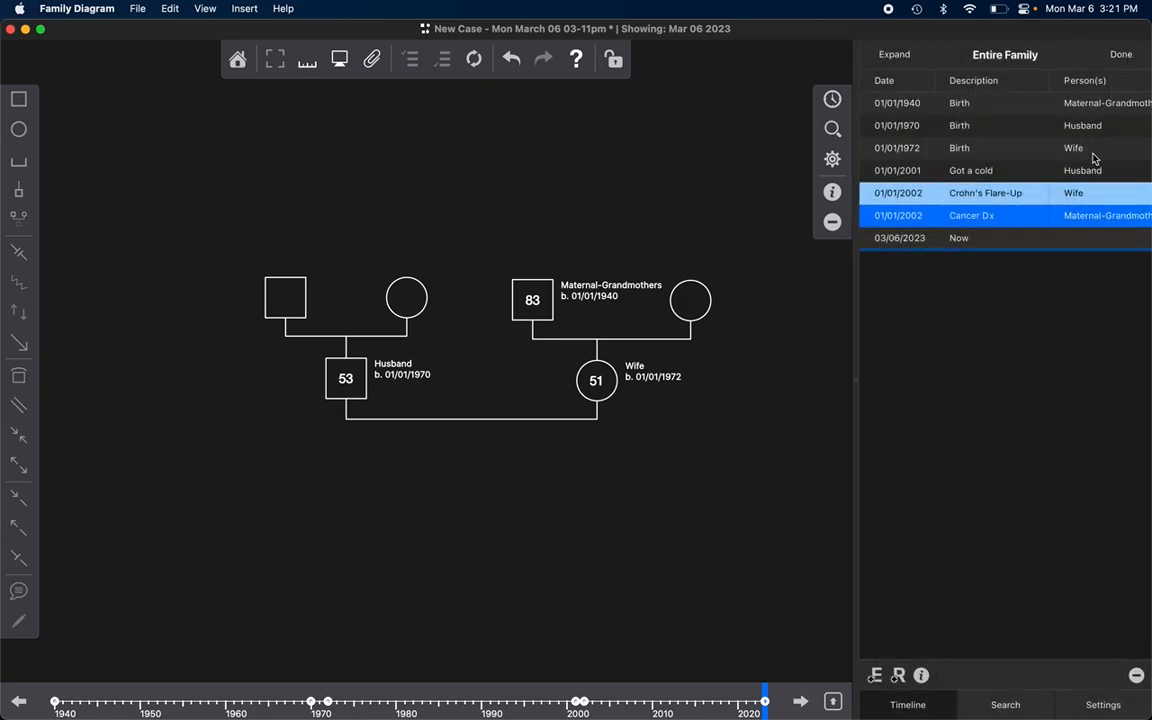
# Step: Check the tags applied to the Wife's birth event for comparison with the health events
pyautogui.click(1016, 150)
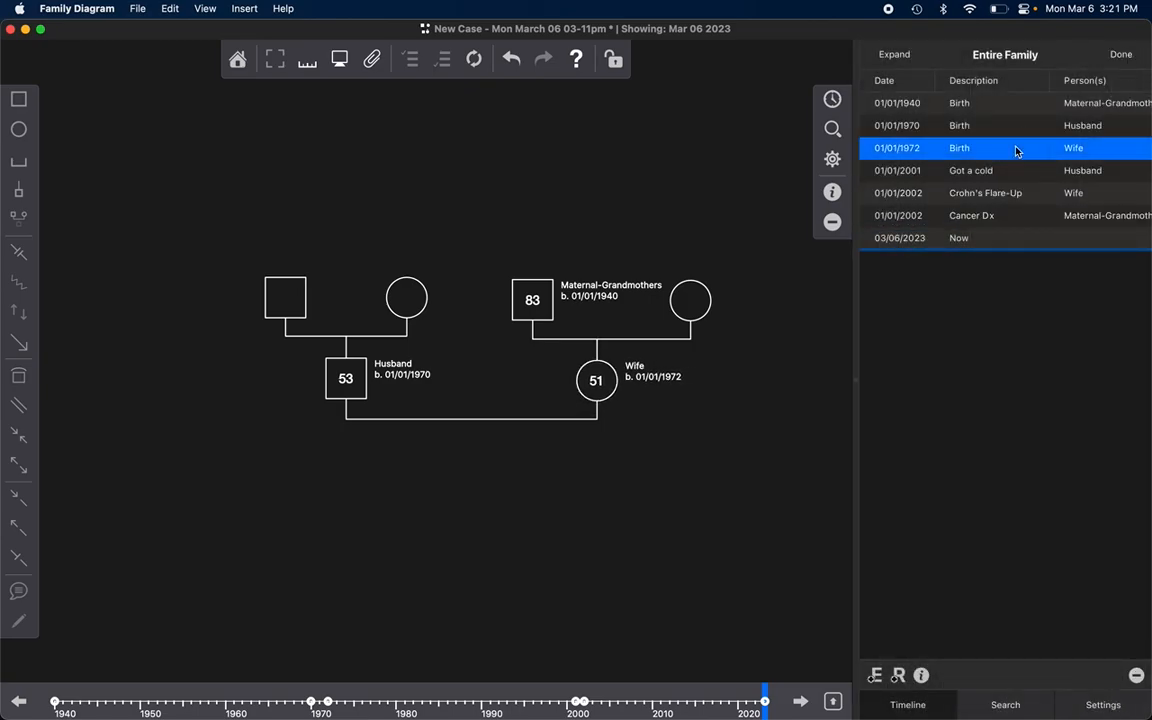
pyautogui.click(921, 677)
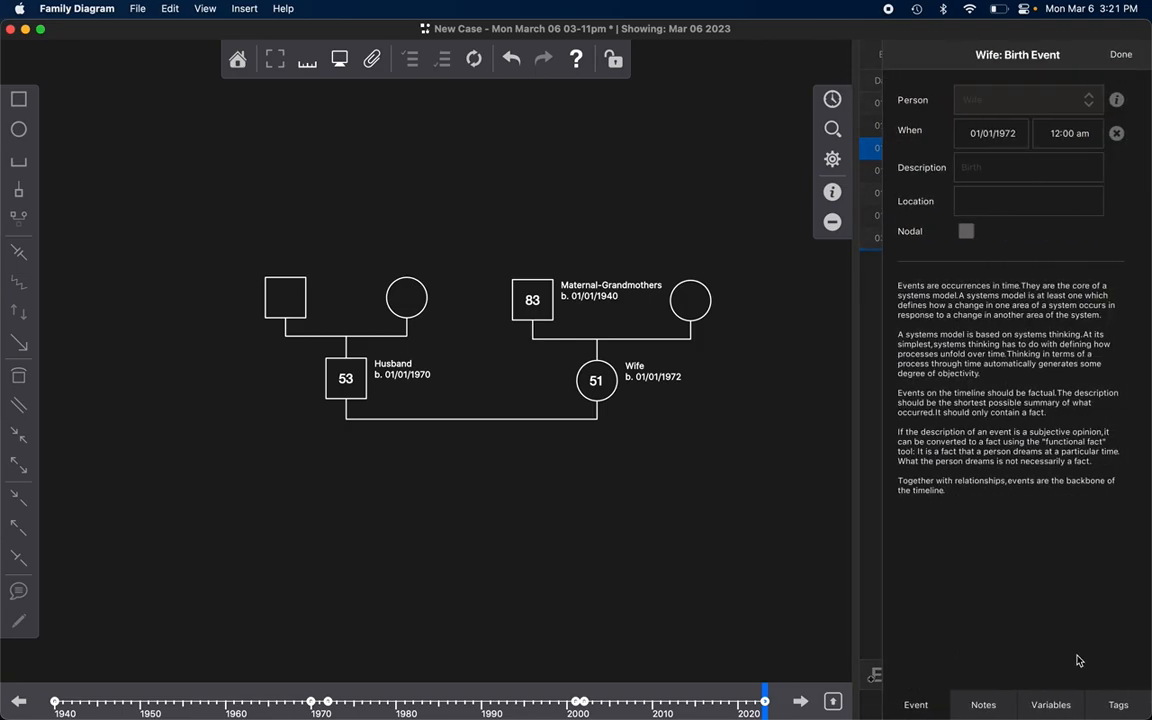
pyautogui.click(1119, 700)
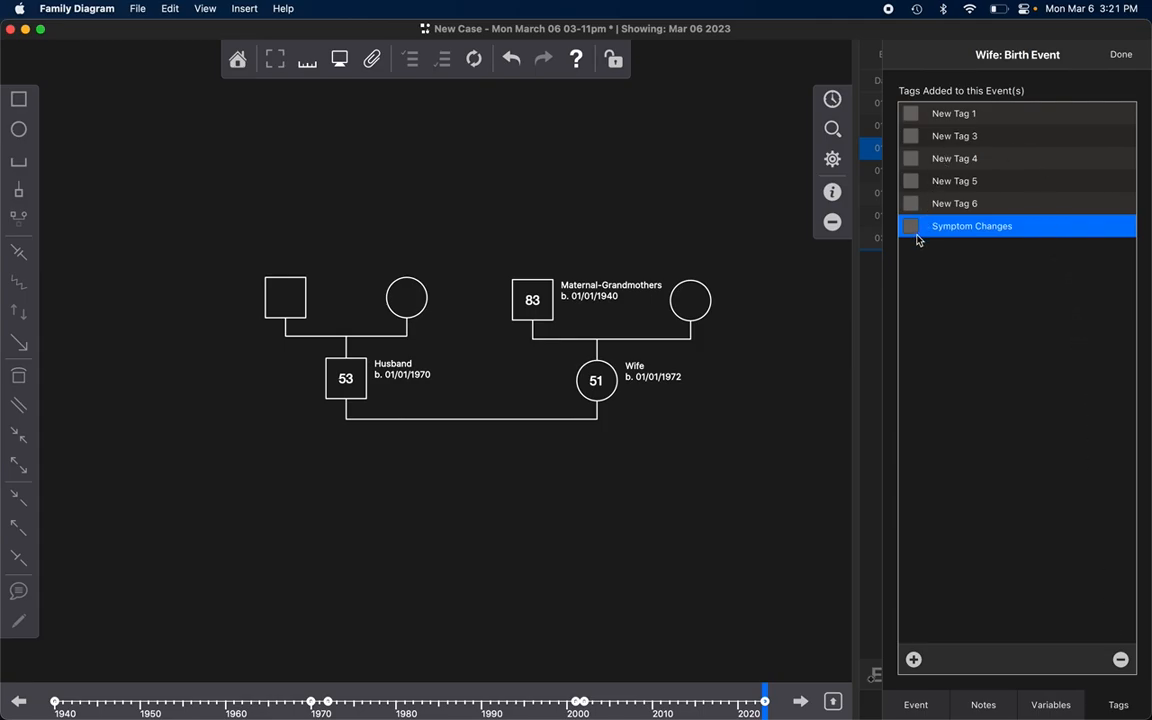
pyautogui.click(1121, 54)
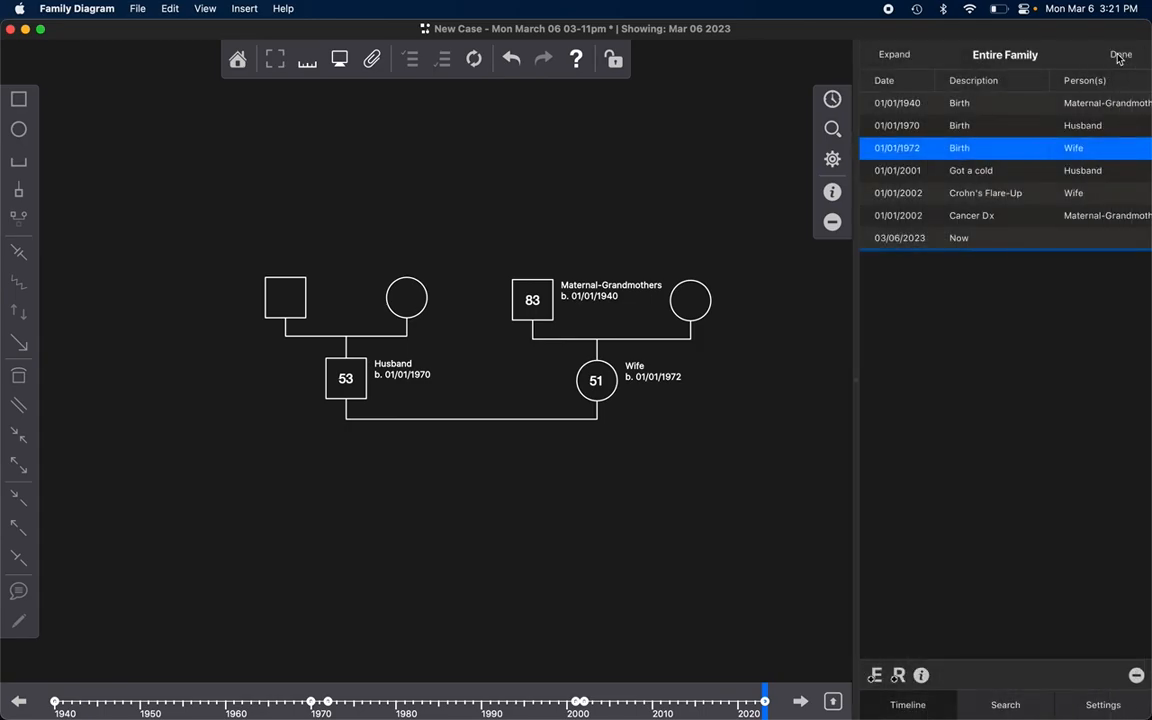
# Step: View the Husband's birth event details and the shared properties of the Husband's and Wife's birth events together
pyautogui.click(967, 127)
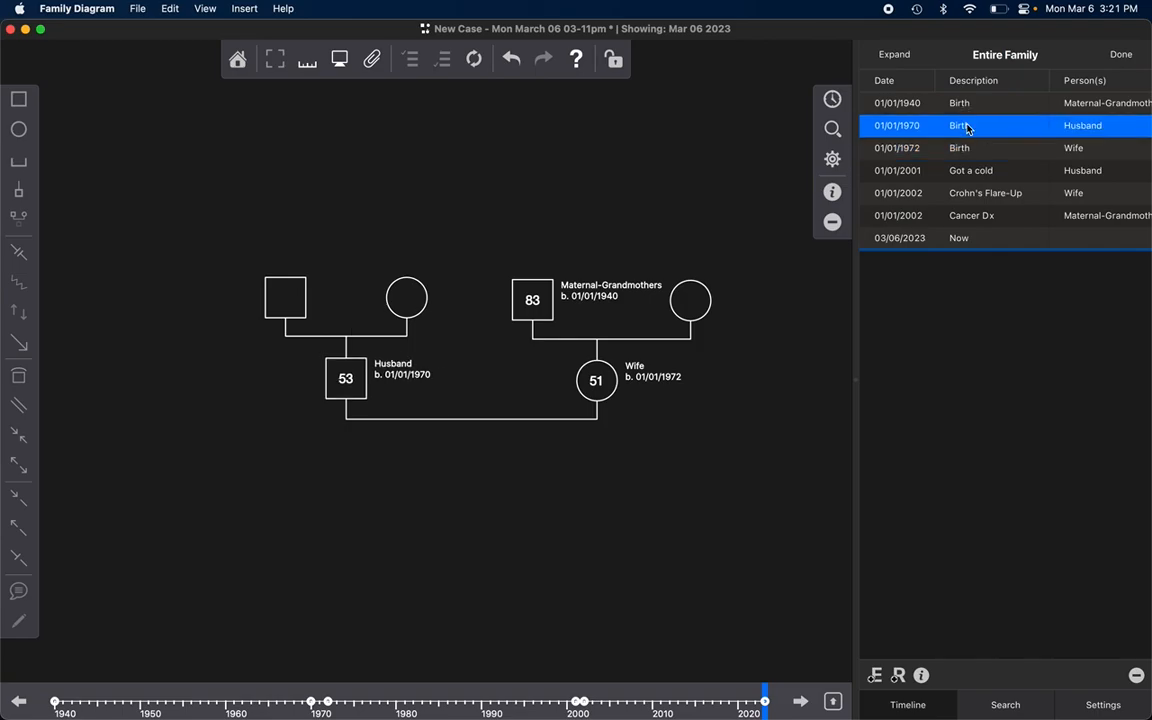
pyautogui.click(922, 676)
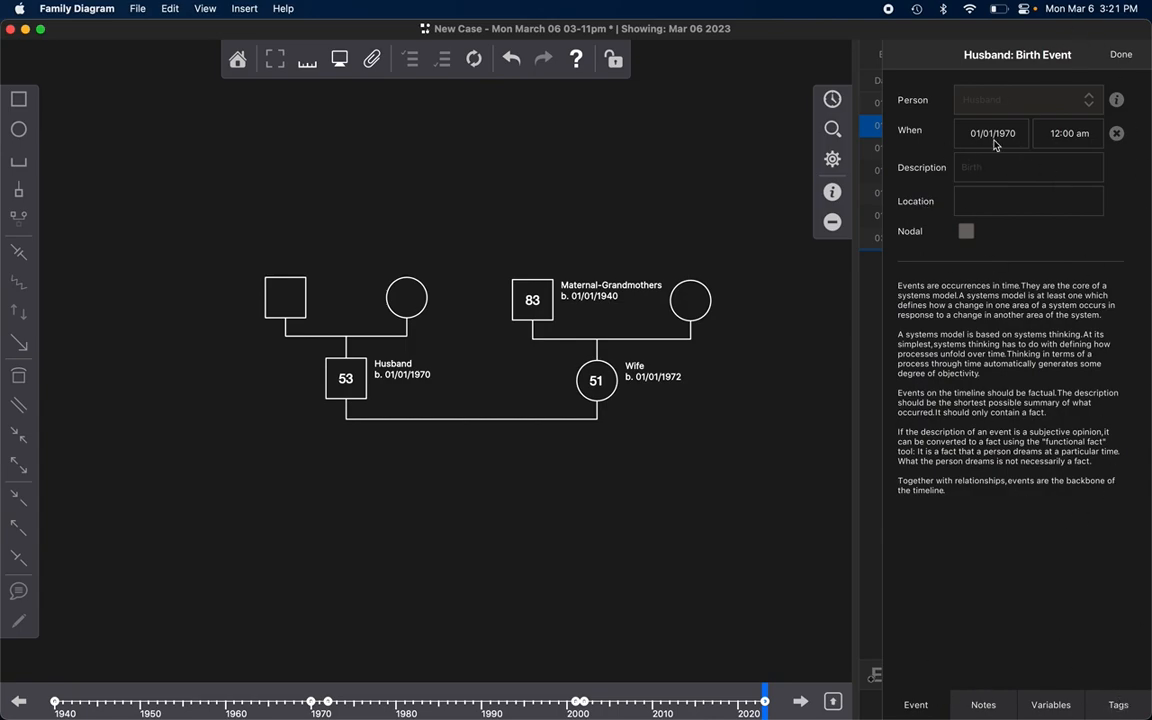
pyautogui.click(1121, 55)
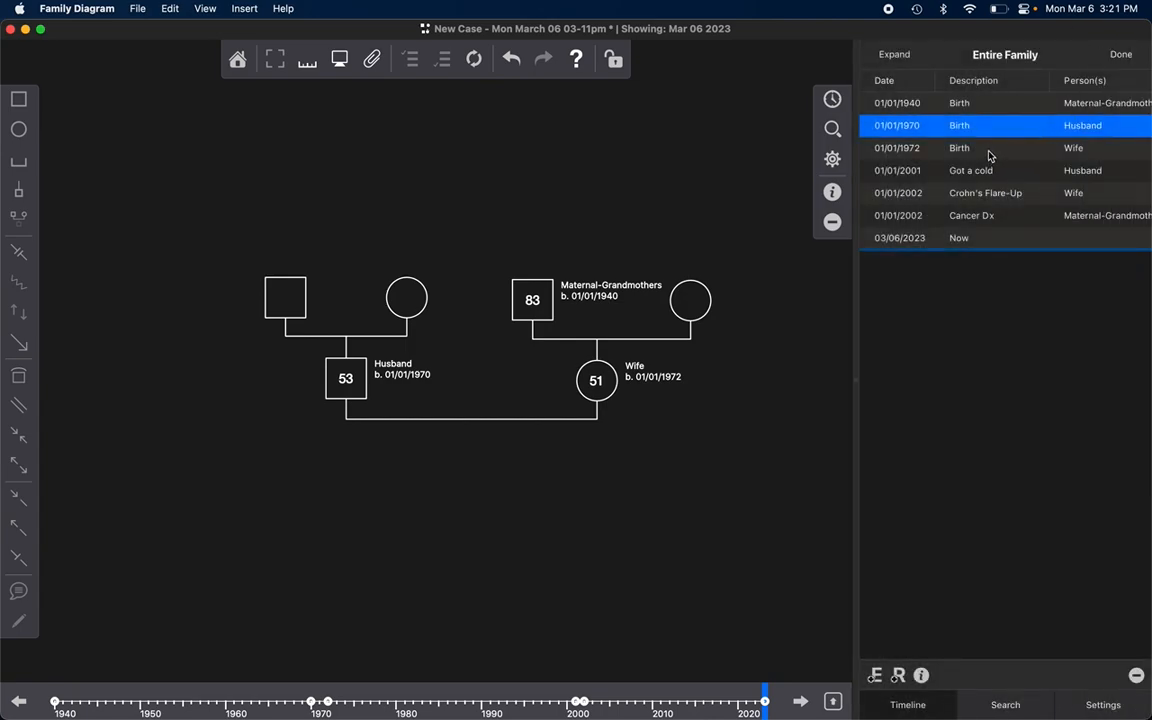
pyautogui.keyDown('shift'); pyautogui.click(989, 155); pyautogui.keyUp('shift')
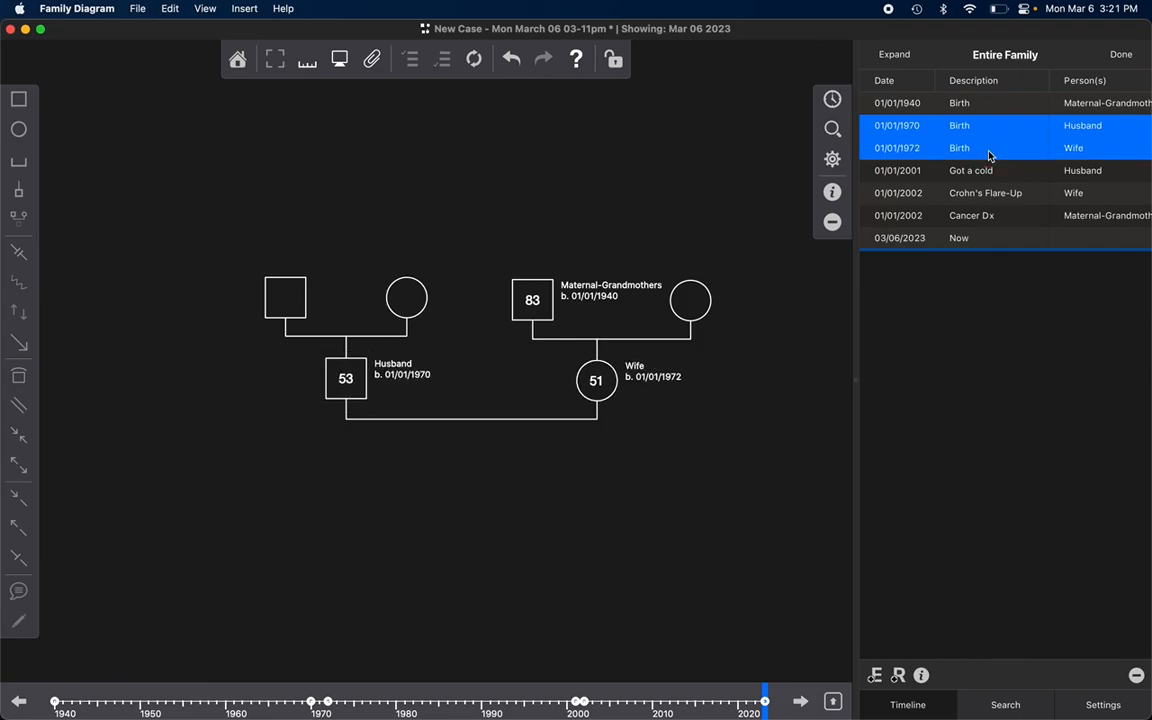
pyautogui.click(921, 676)
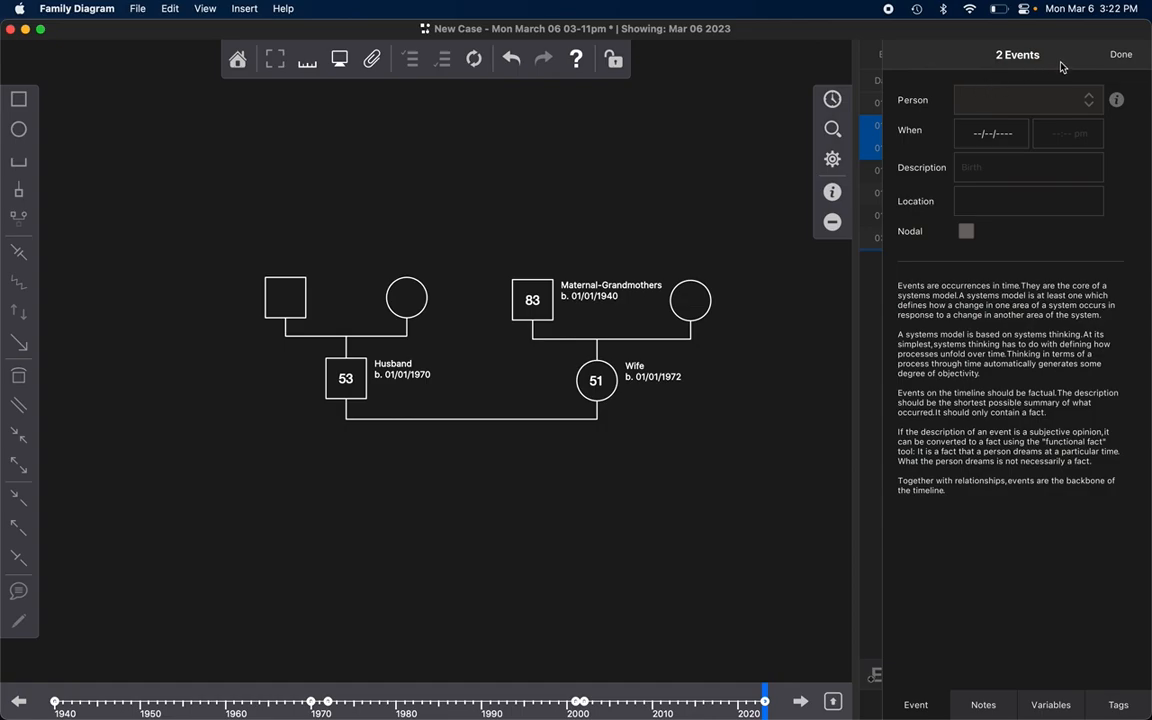
pyautogui.click(1112, 55)
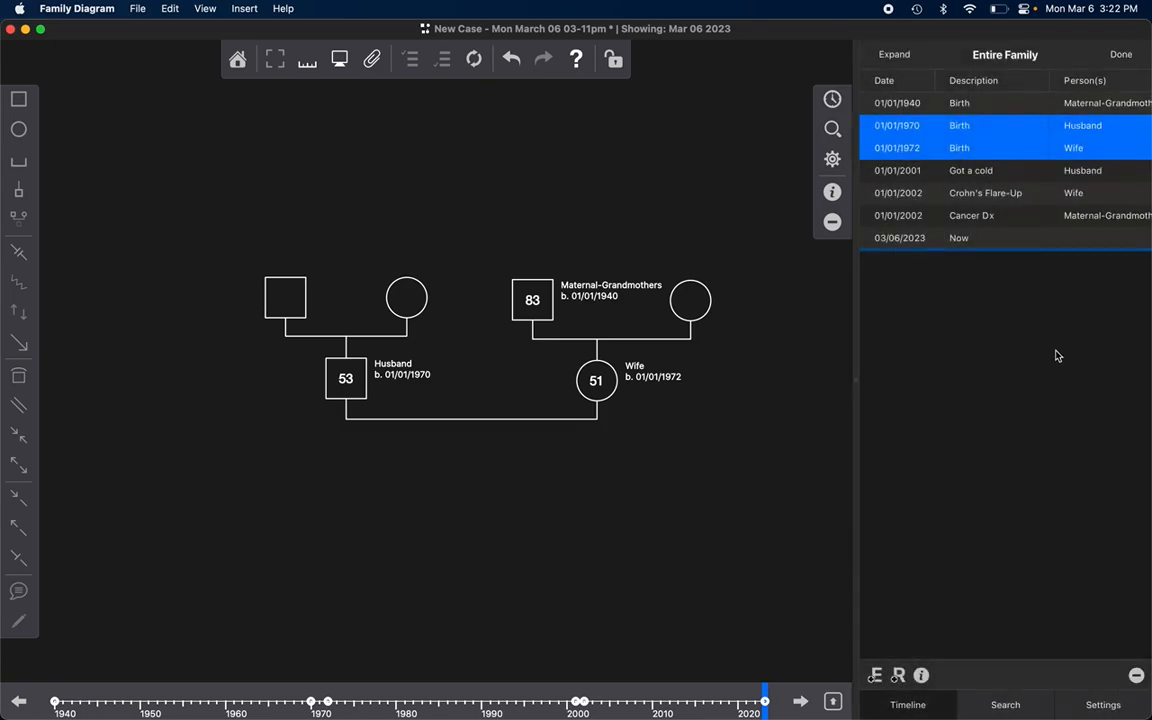
pyautogui.click(971, 172)
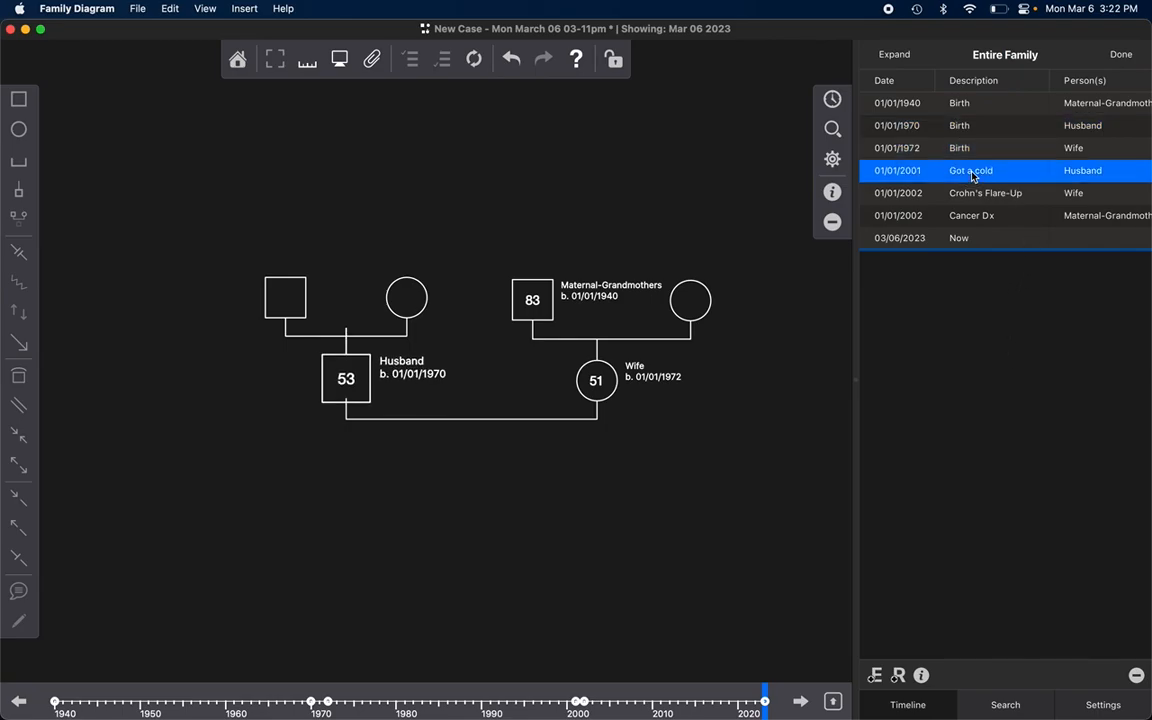
pyautogui.click(992, 193)
pyautogui.click(992, 215)
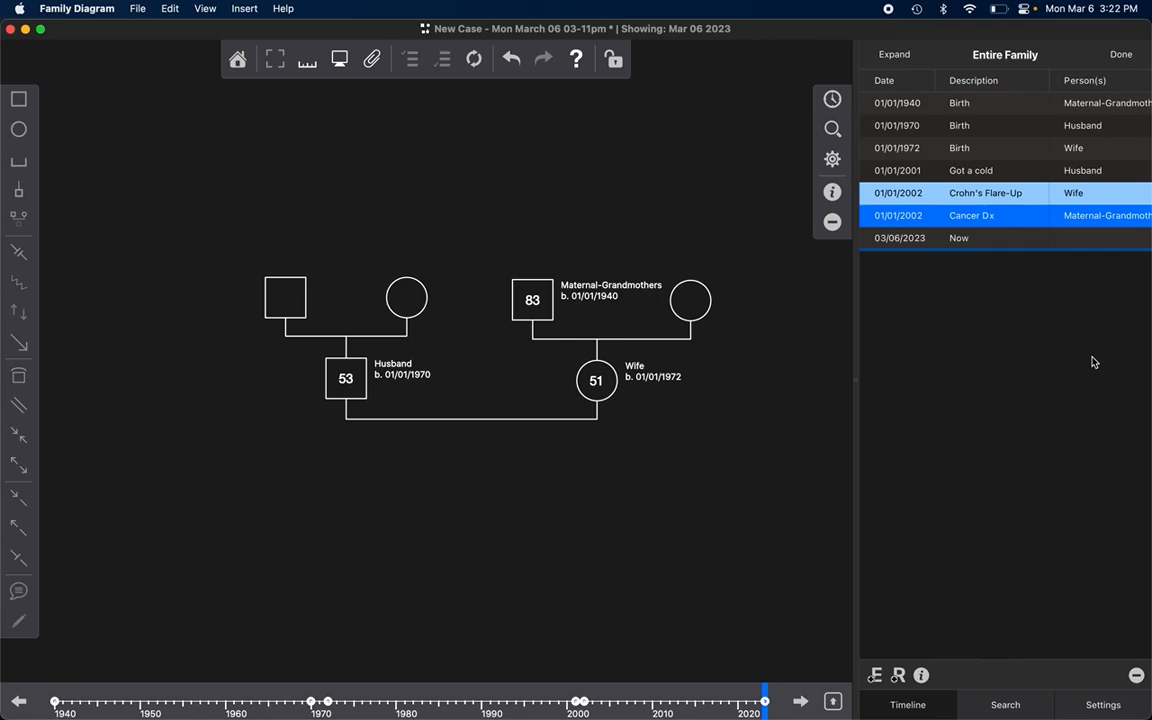
pyautogui.click(1008, 174)
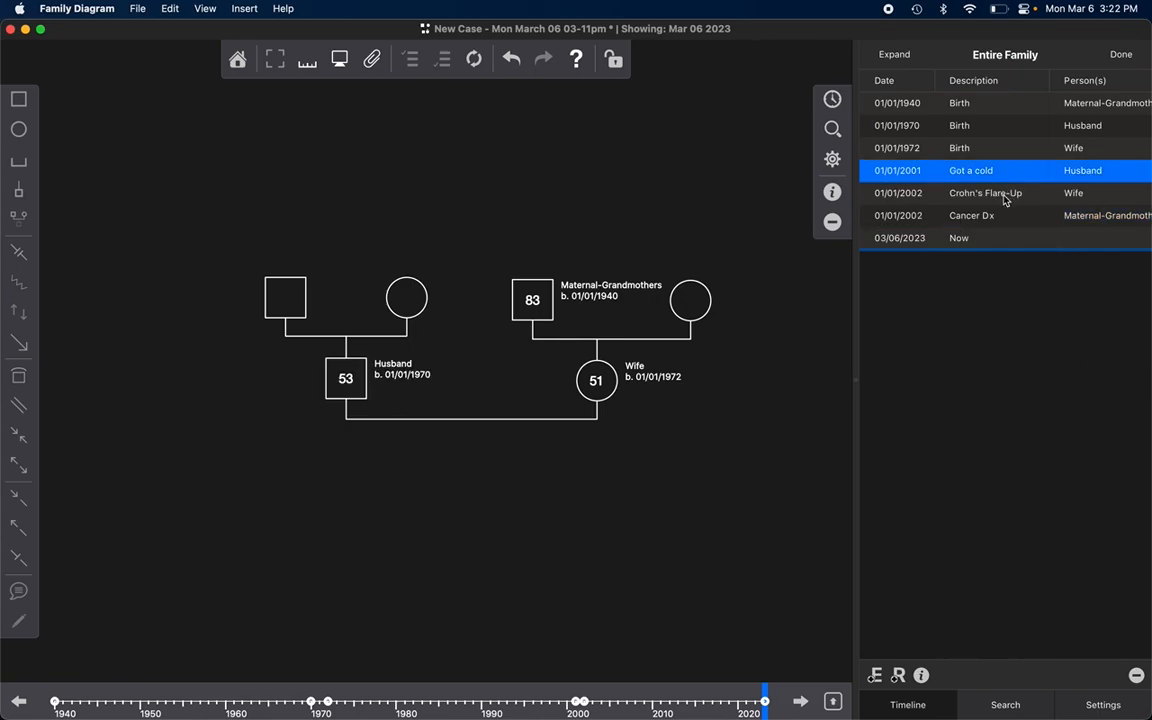
pyautogui.click(1005, 199)
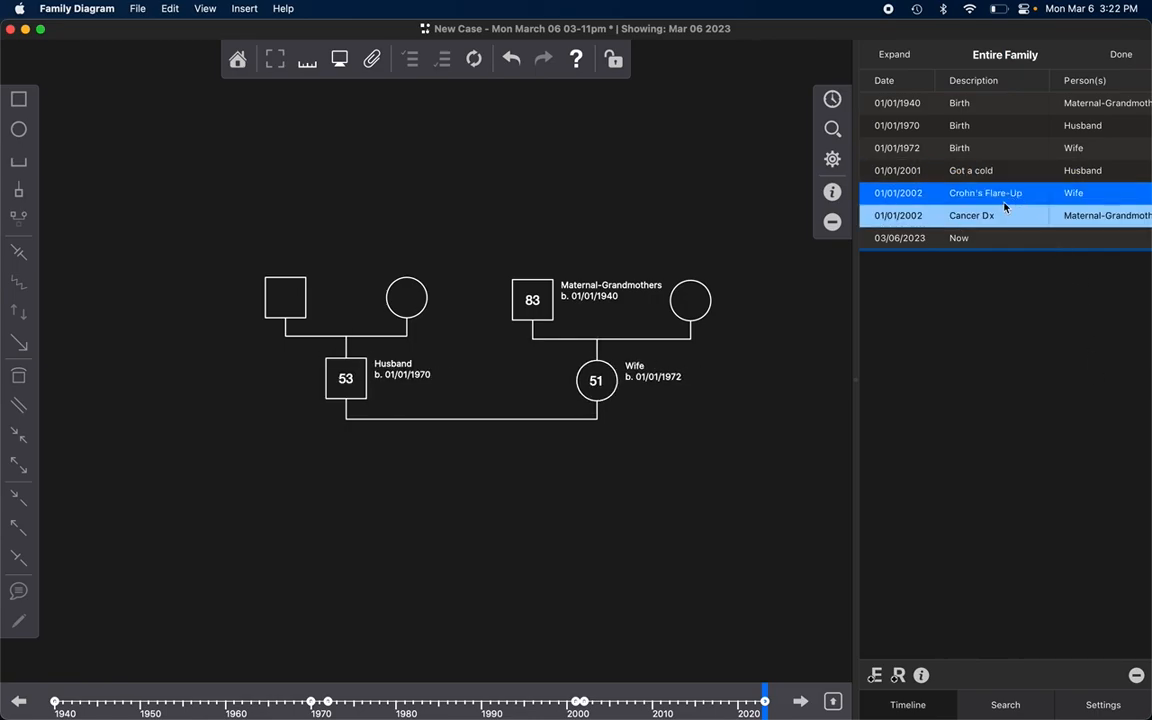
pyautogui.click(986, 216)
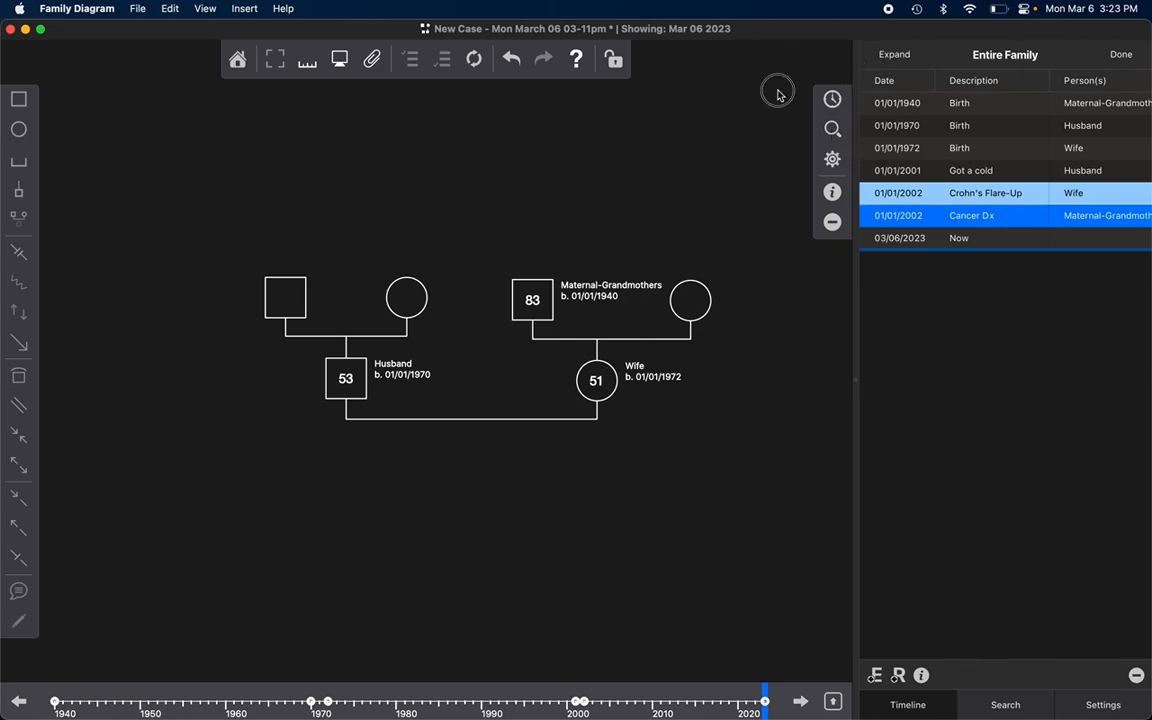
# Step: Filter the family timeline to events tagged "Symptom Changes" and show the filtered event list
pyautogui.click(834, 130)
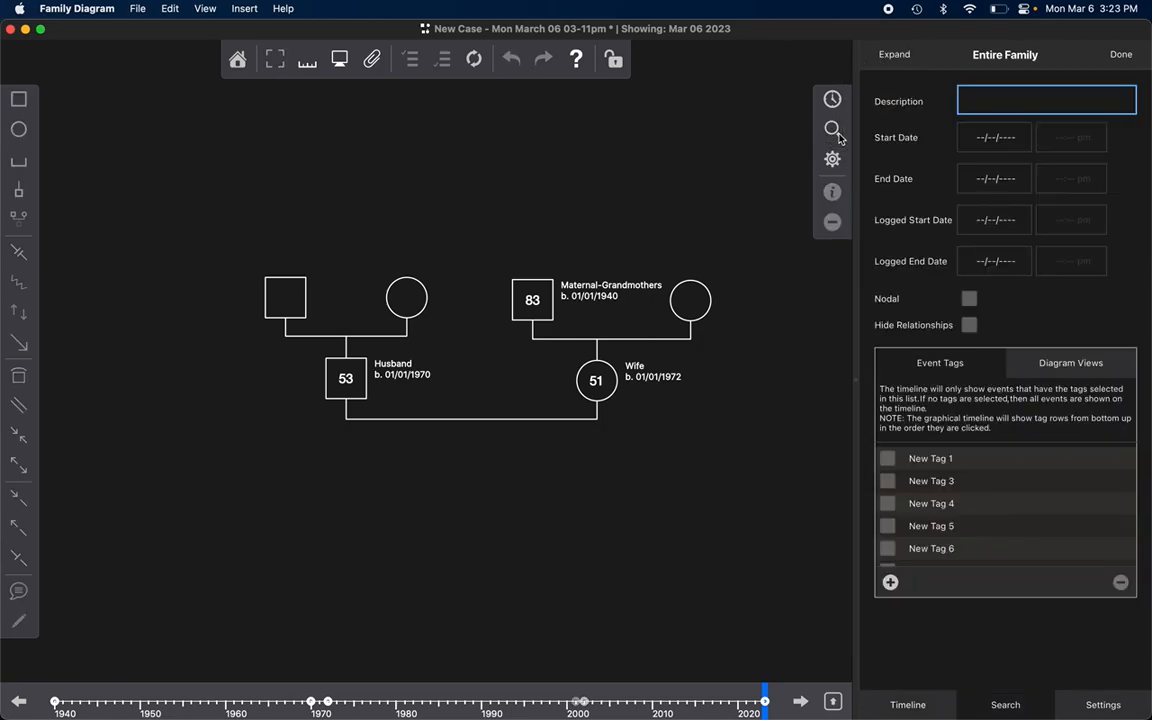
pyautogui.scroll(-1, 1000, 506)
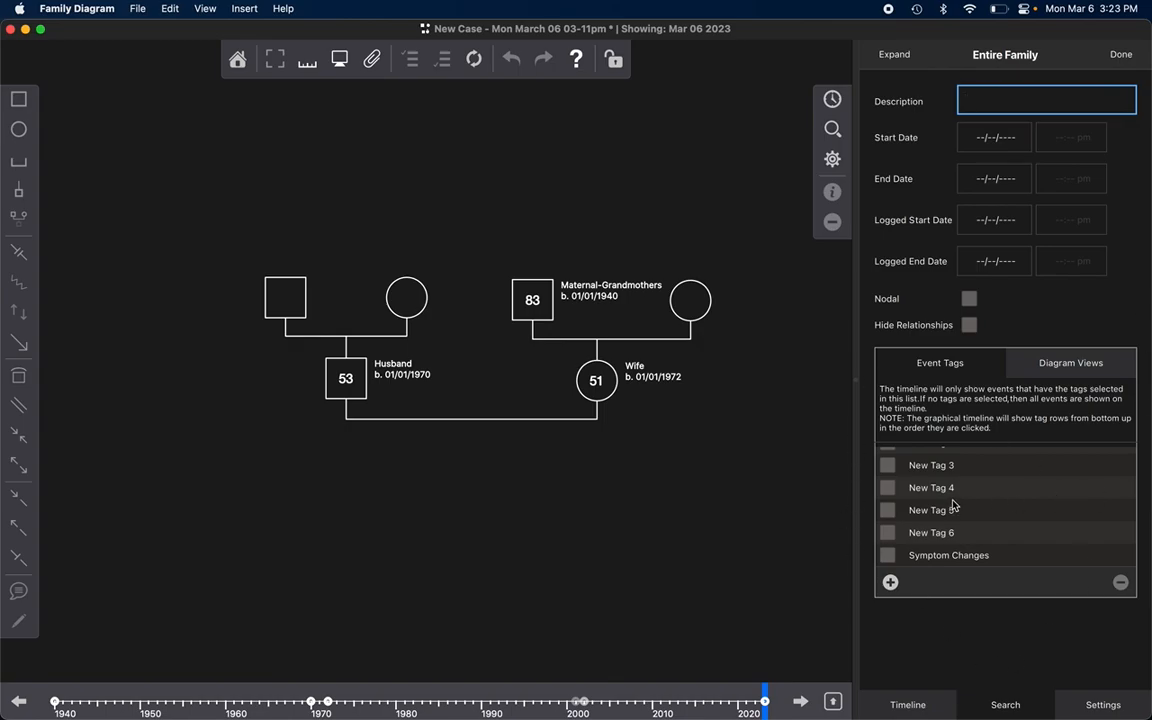
pyautogui.scroll(1, 965, 470)
pyautogui.scroll(-1, 968, 463)
pyautogui.click(888, 560)
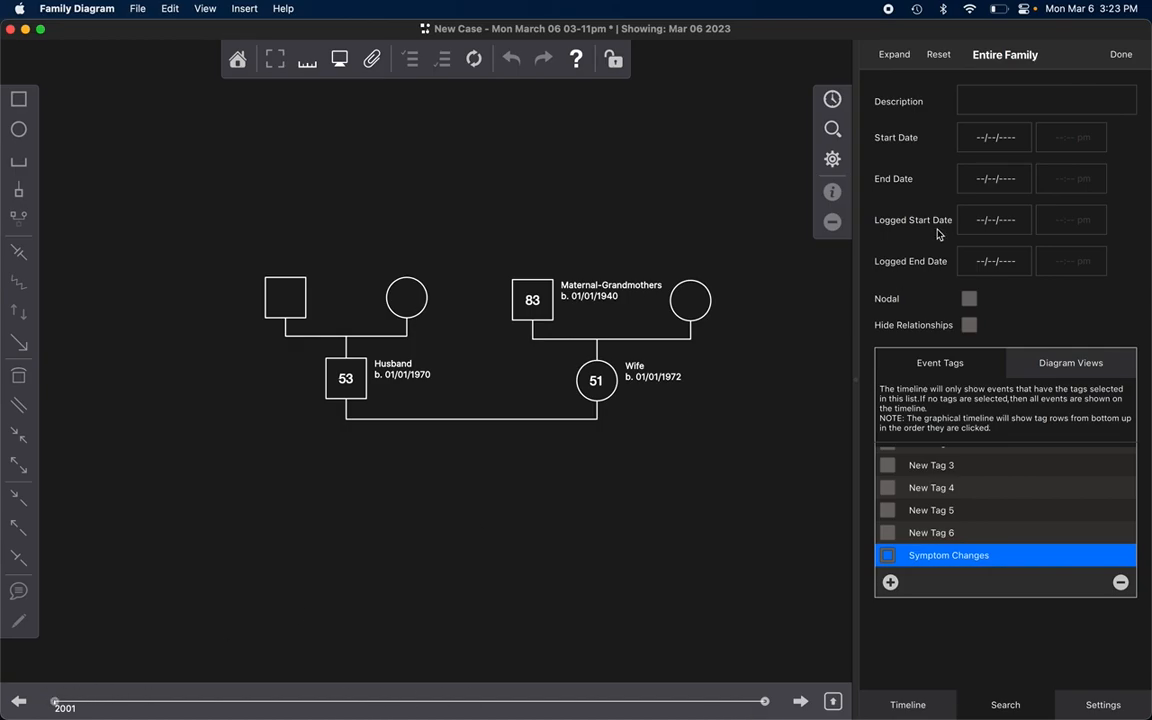
pyautogui.click(832, 99)
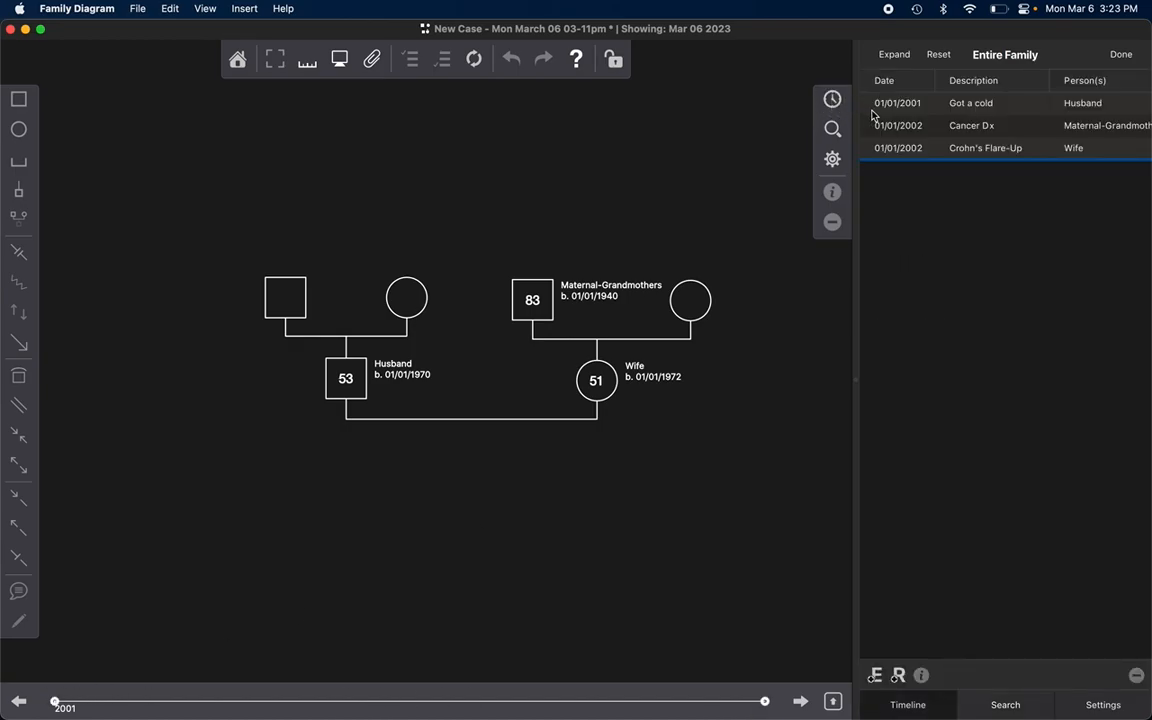
# Step: Set the date of the Wife's "Crohn's Flare-Up" event to 01/01/2003 in the filtered timeline
pyautogui.doubleClick(912, 152)
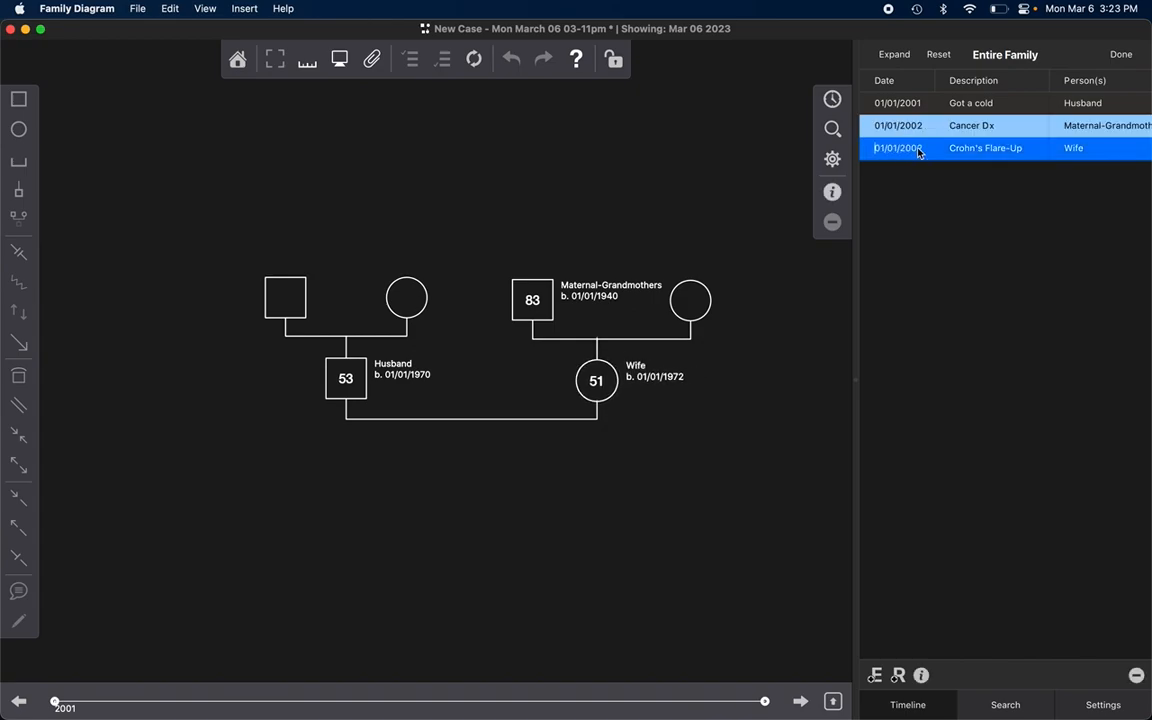
pyautogui.click(942, 400)
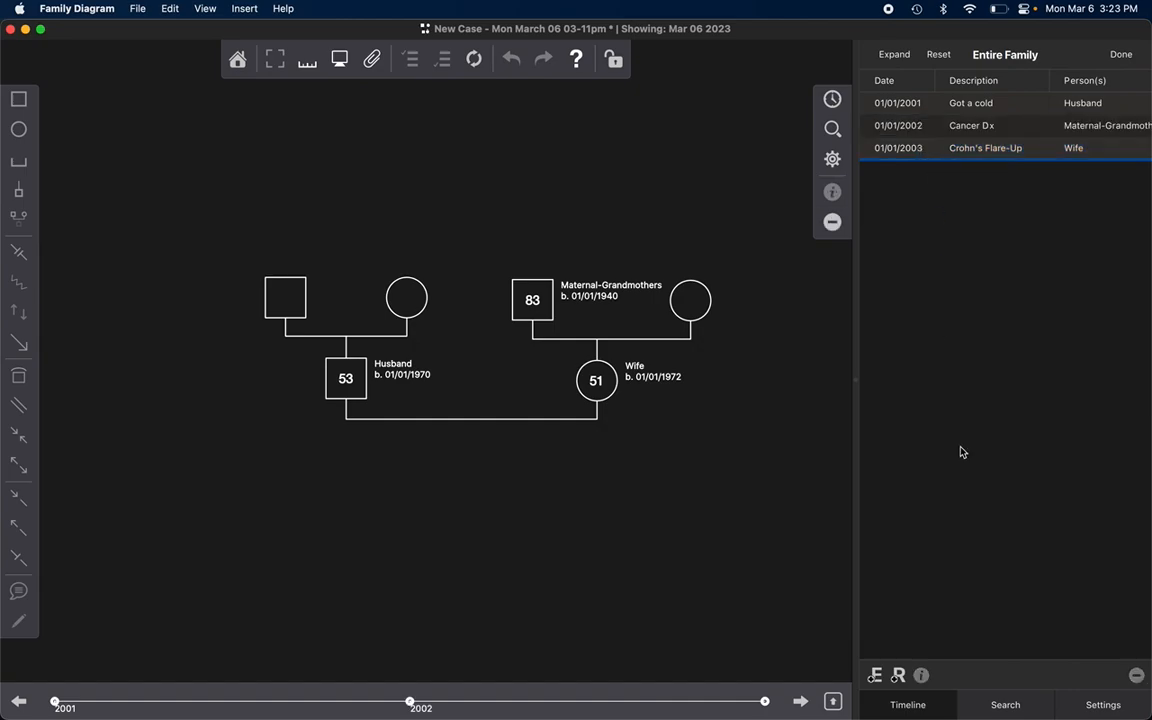
pyautogui.click(736, 552)
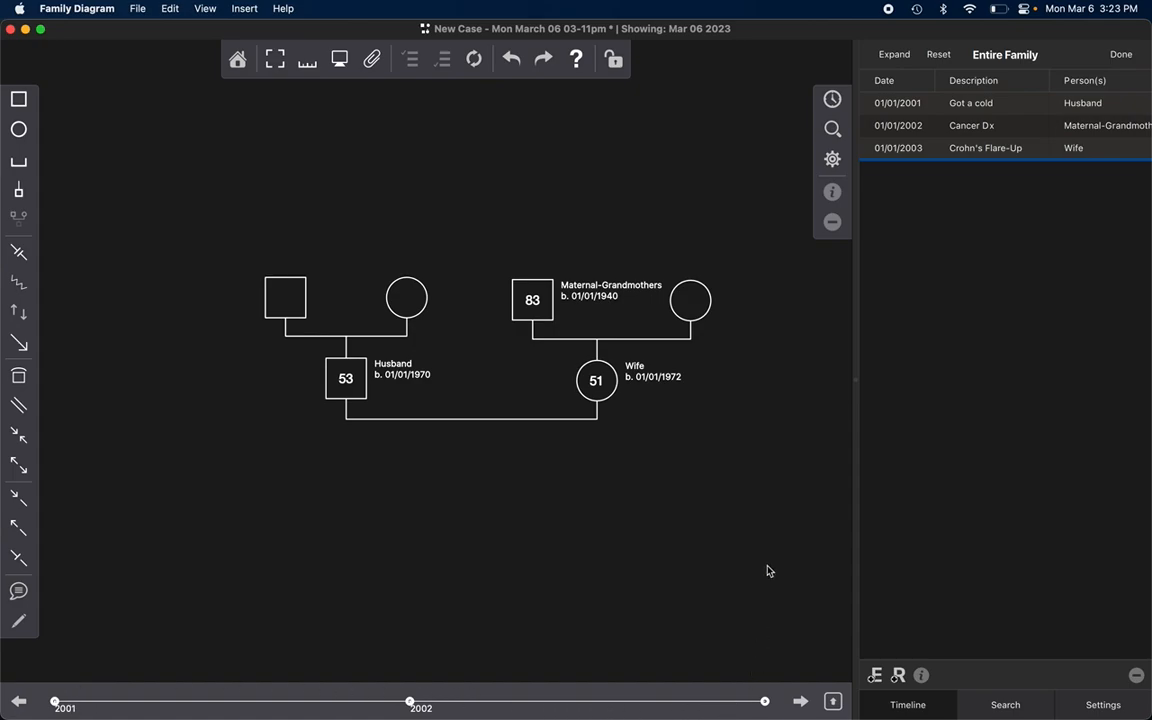
# Step: Move the displayed date on the graphical timeline to Jan 24 2001, just past the "Got a cold" event
pyautogui.click(77, 704)
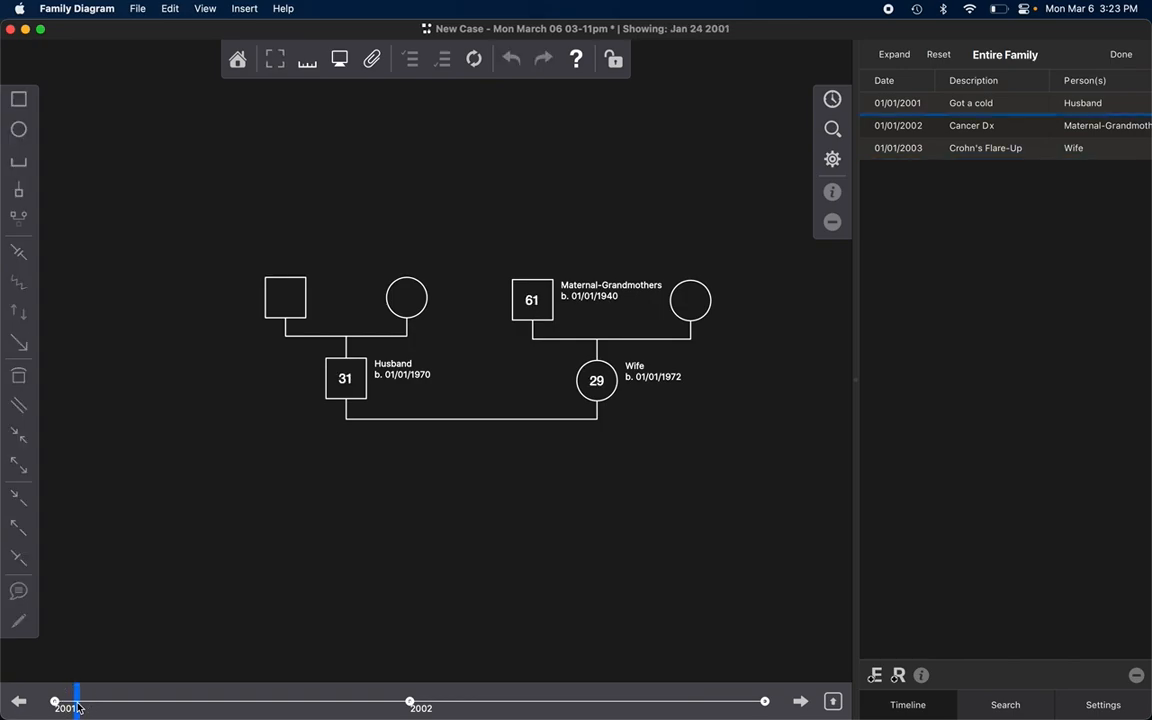
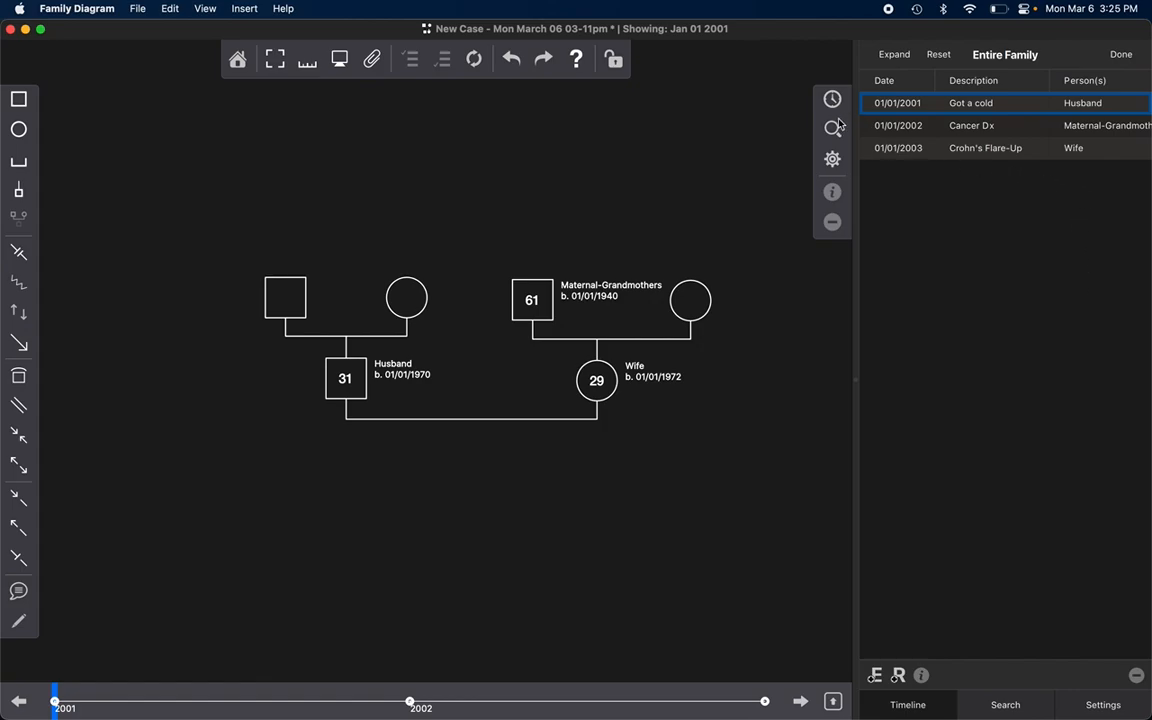
# Step: Clear the tag filter from the family timeline, and briefly select the Husband and Wife in the diagram
pyautogui.click(937, 56)
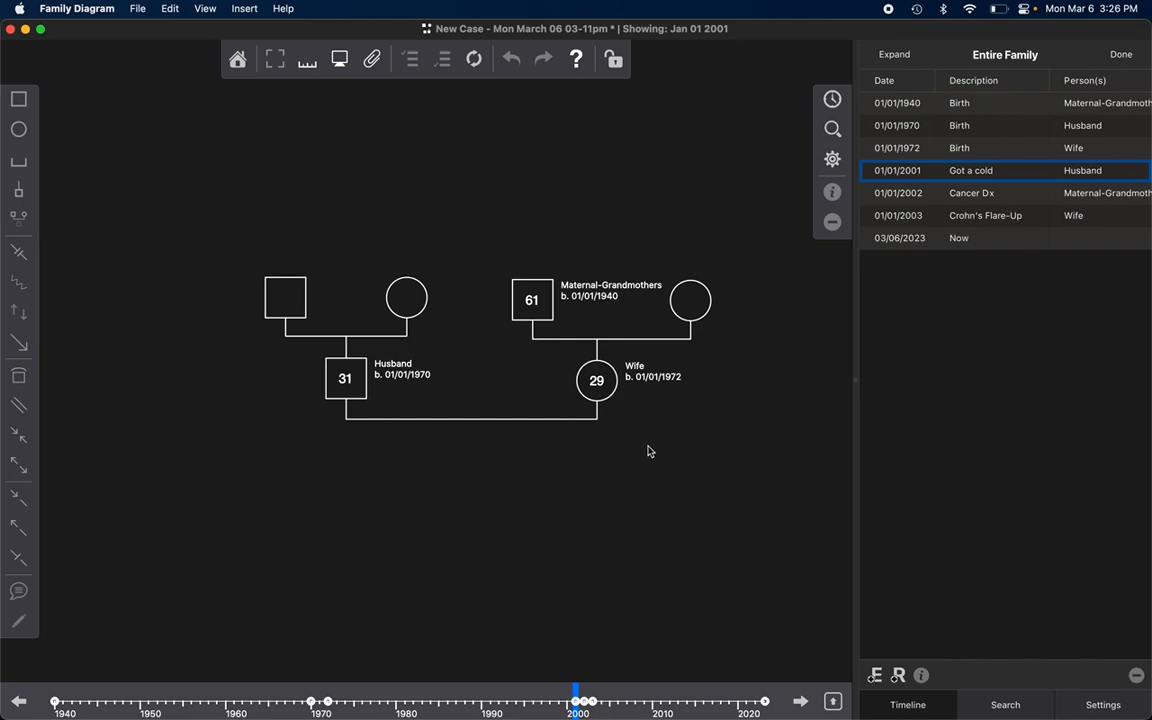
pyautogui.click(343, 380)
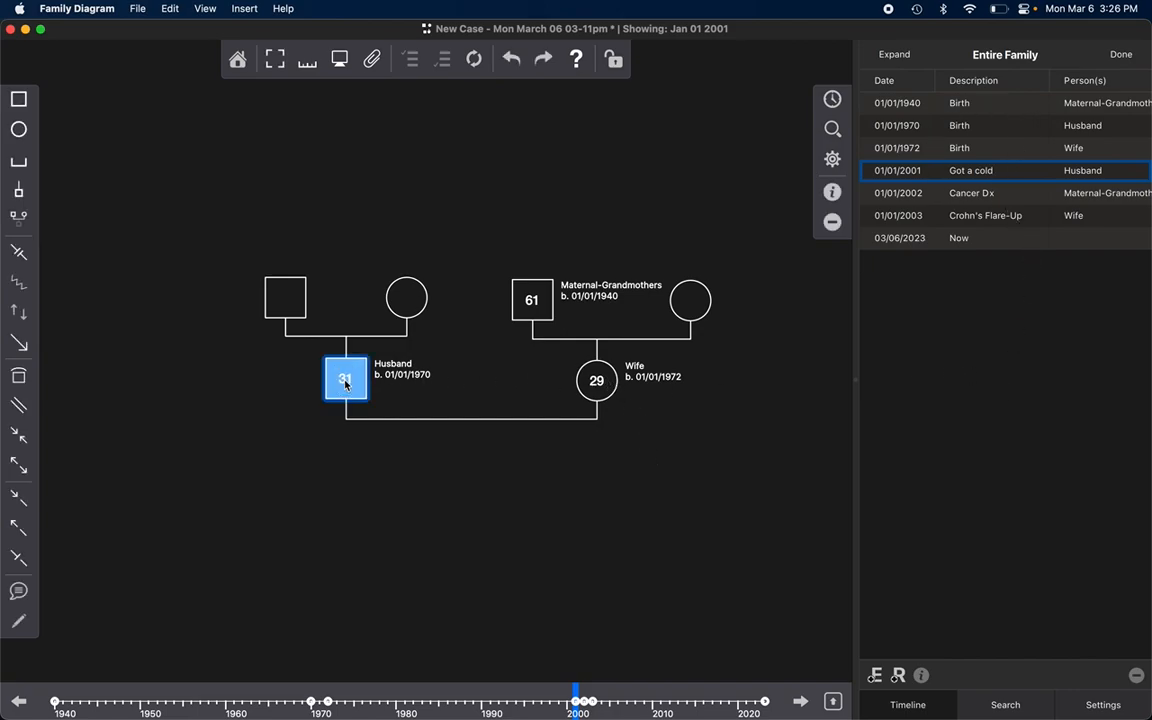
pyautogui.keyDown('shift'); pyautogui.click(612, 379); pyautogui.keyUp('shift')
pyautogui.click(711, 477)
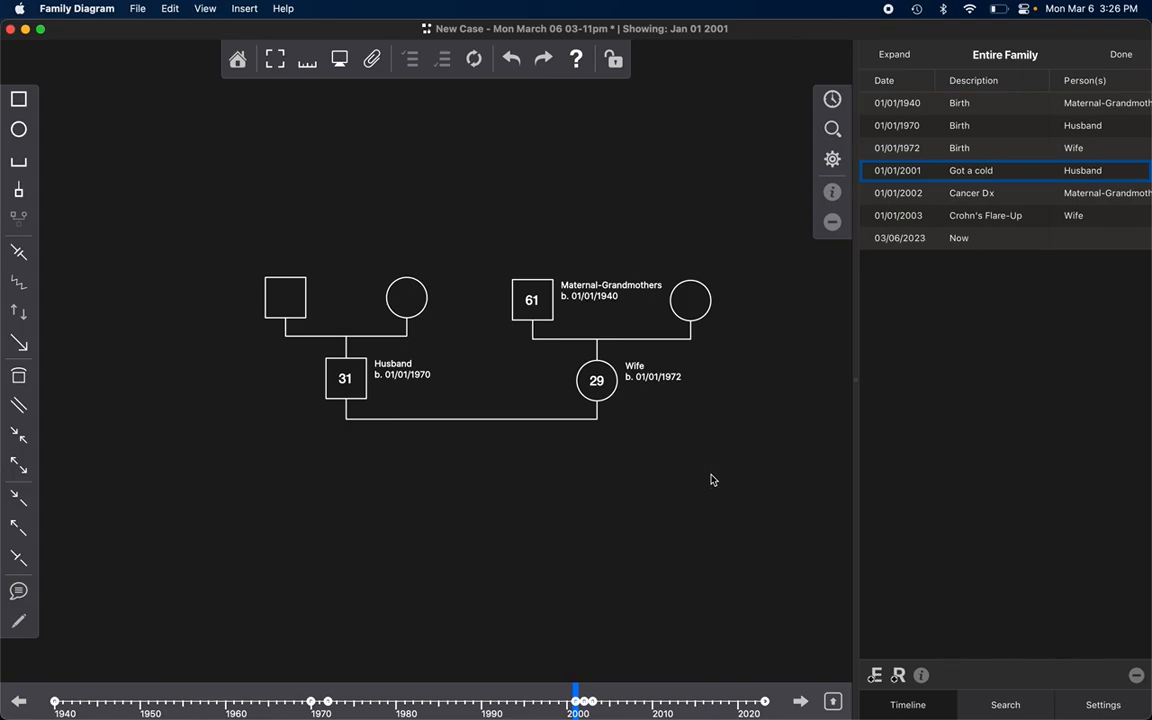
# Step: Select the Husband's and Wife's birth events together with "Got a cold" and "Crohn's Flare-Up", and view their shared properties
pyautogui.click(1088, 172)
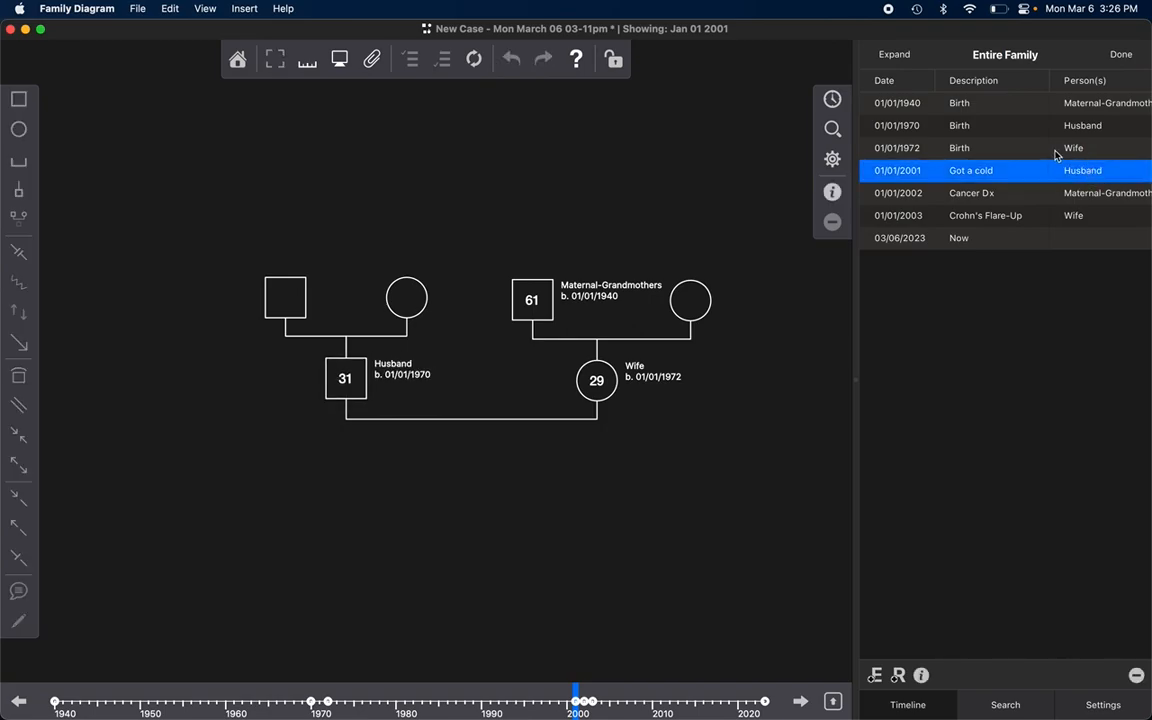
pyautogui.keyDown('super'); pyautogui.click(1058, 149); pyautogui.keyUp('super')
pyautogui.keyDown('super'); pyautogui.click(1058, 212); pyautogui.keyUp('super')
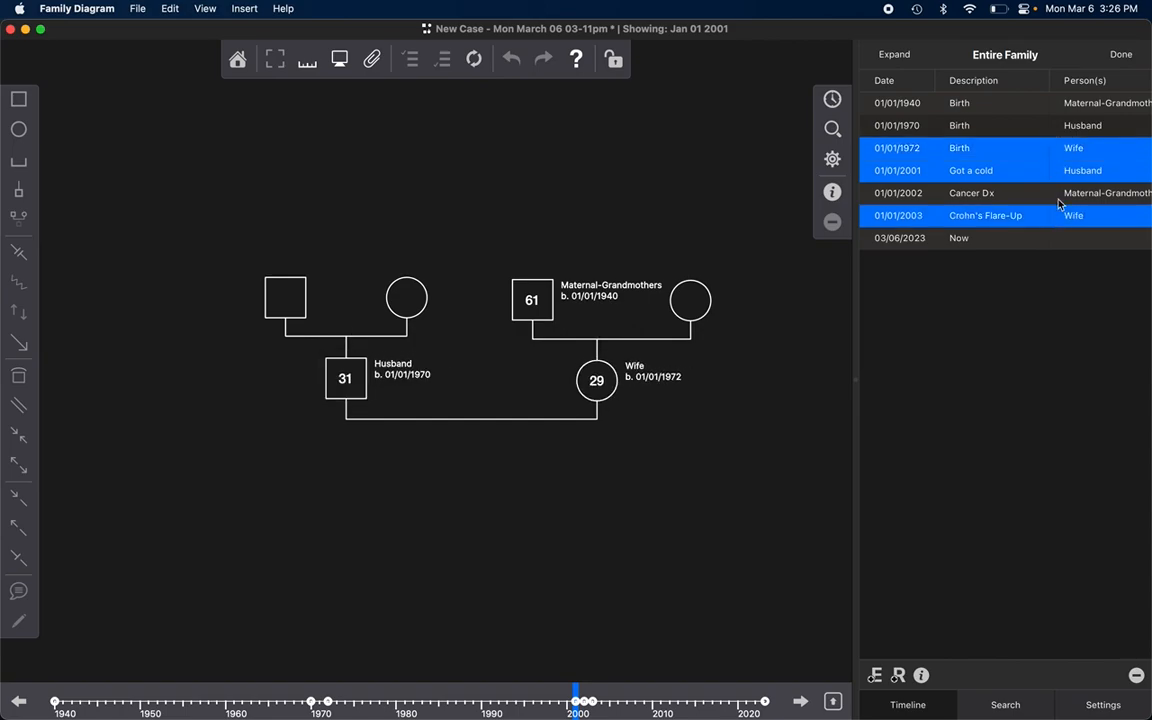
pyautogui.keyDown('super'); pyautogui.click(1090, 127); pyautogui.keyUp('super')
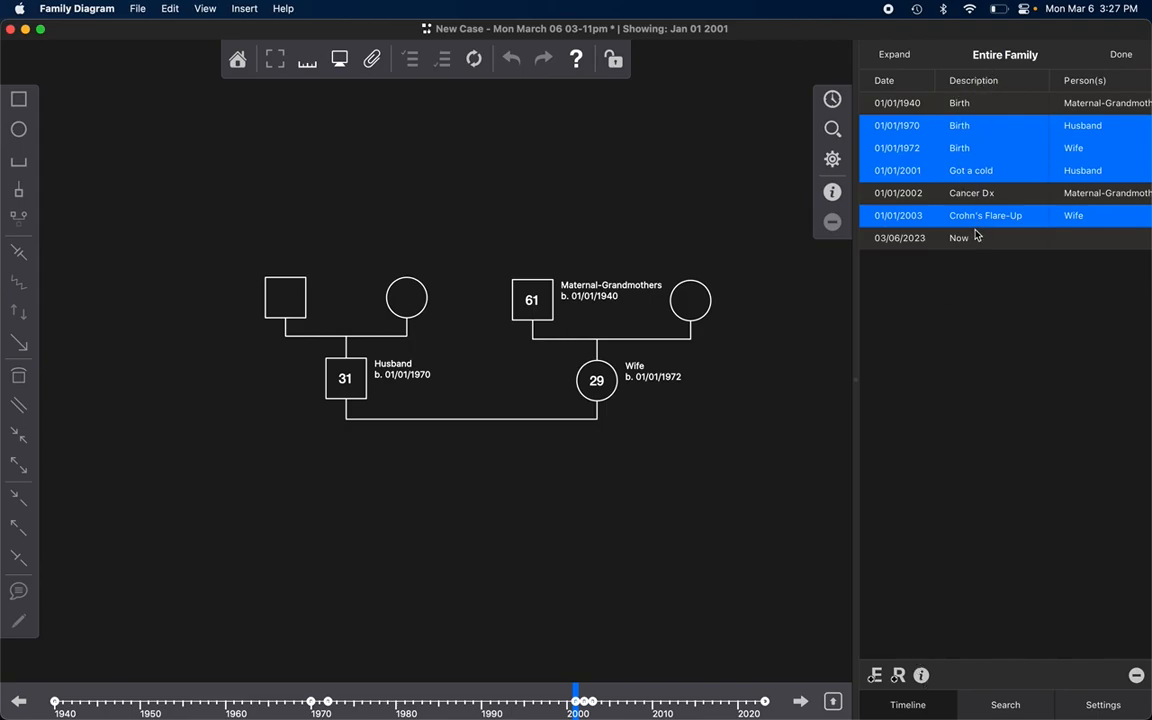
pyautogui.click(921, 675)
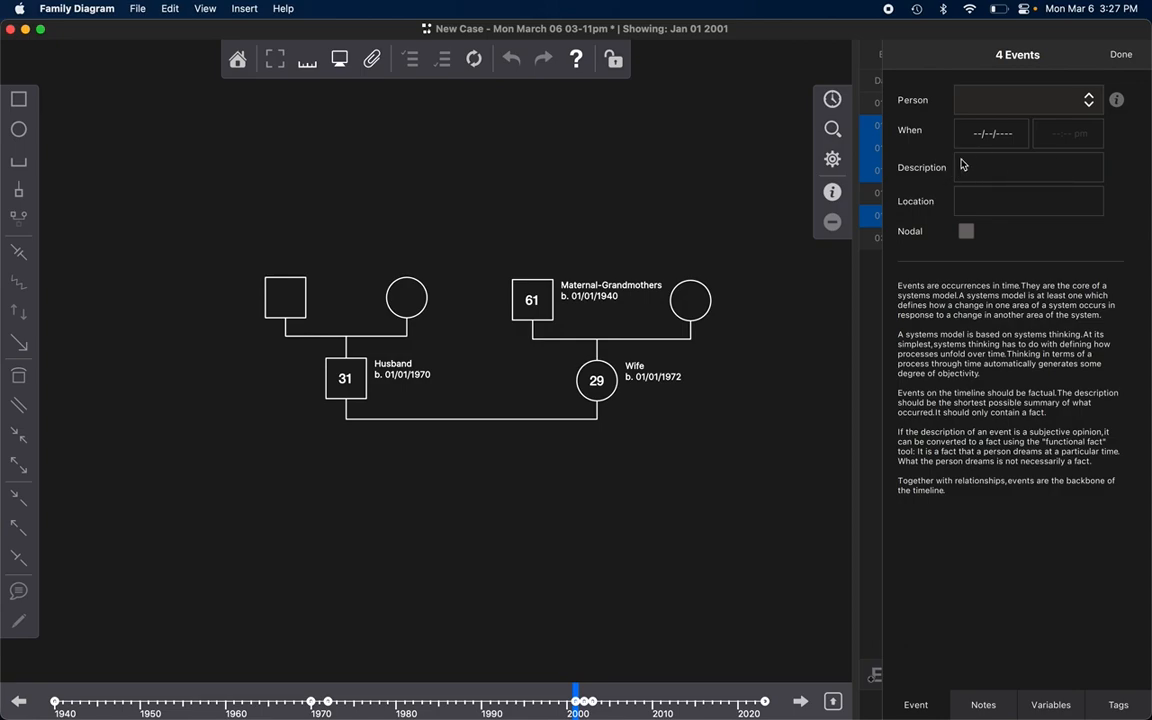
pyautogui.click(1128, 55)
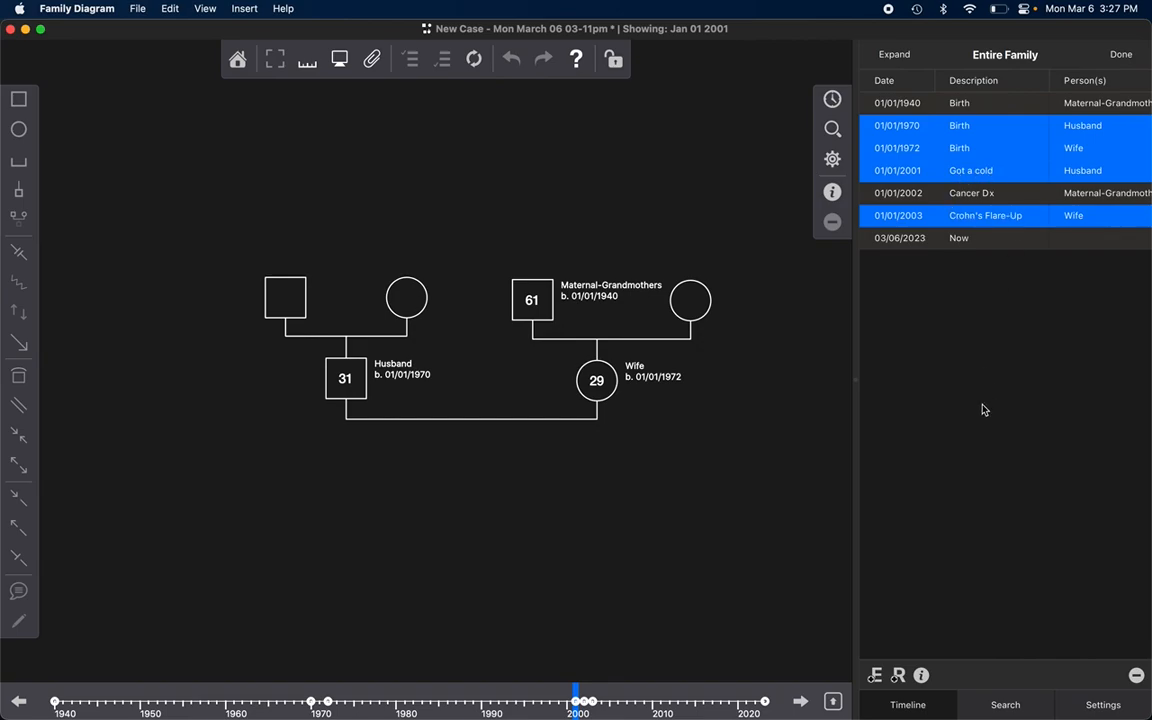
# Step: Rename the tag "New Tag 6" as "Pair-Bond" and apply it to the four selected Husband and Wife events
pyautogui.click(921, 677)
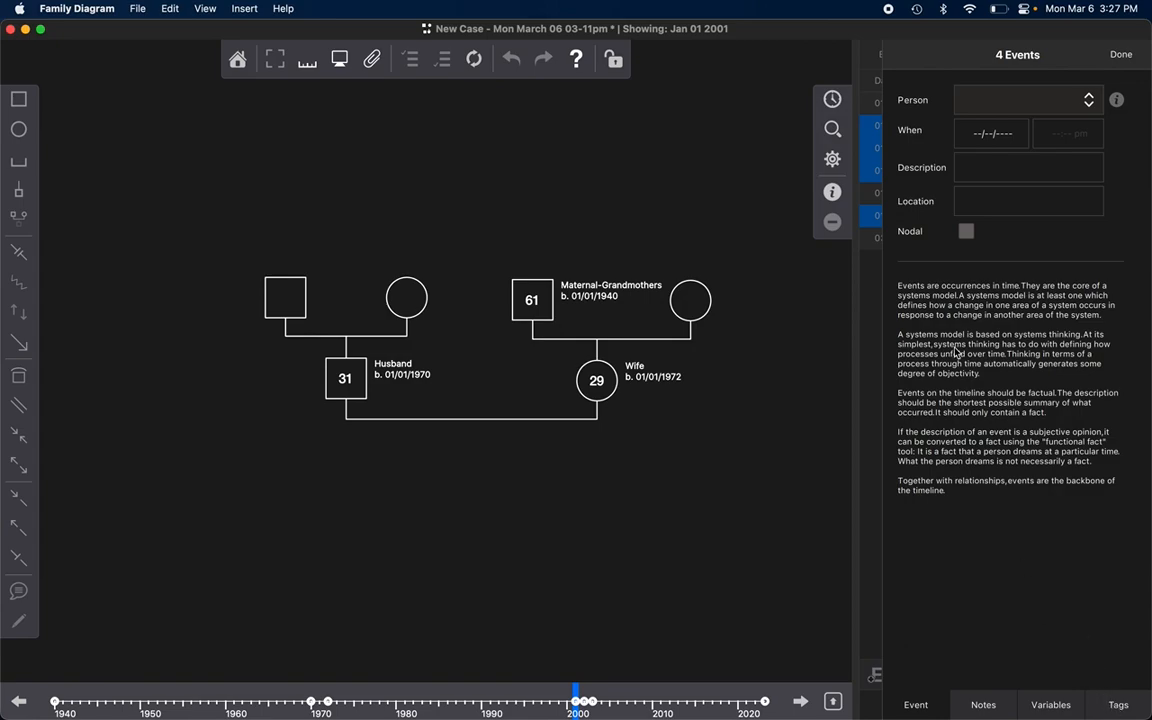
pyautogui.click(1116, 710)
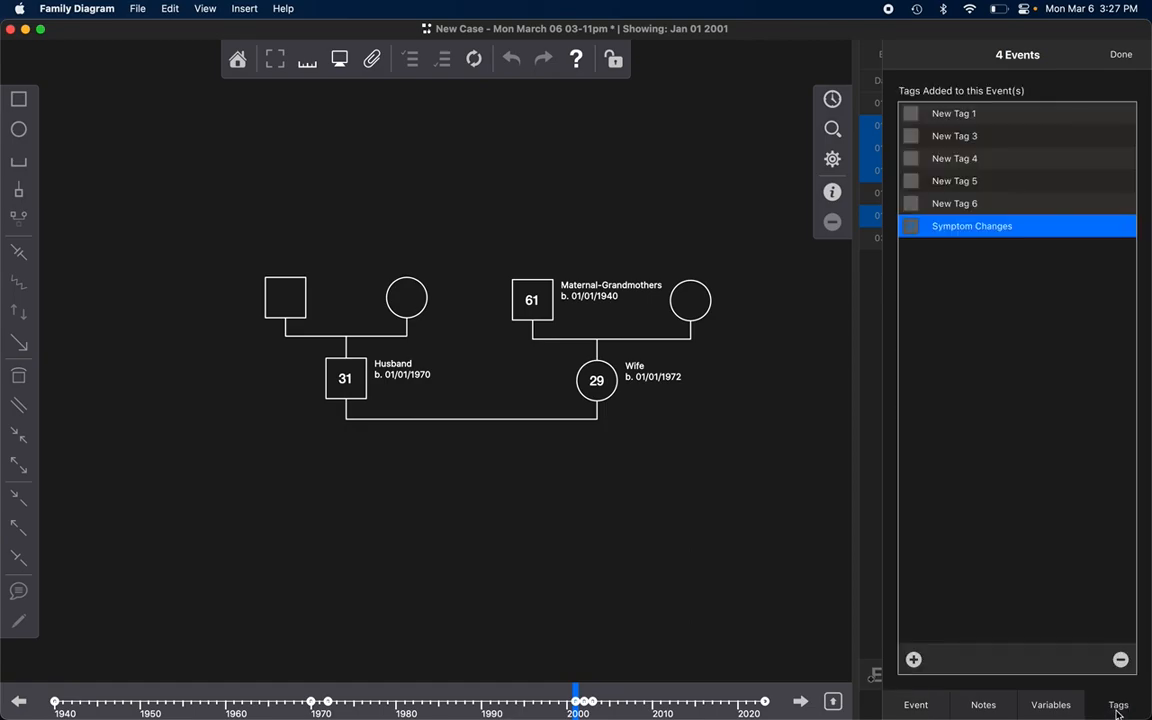
pyautogui.click(956, 205)
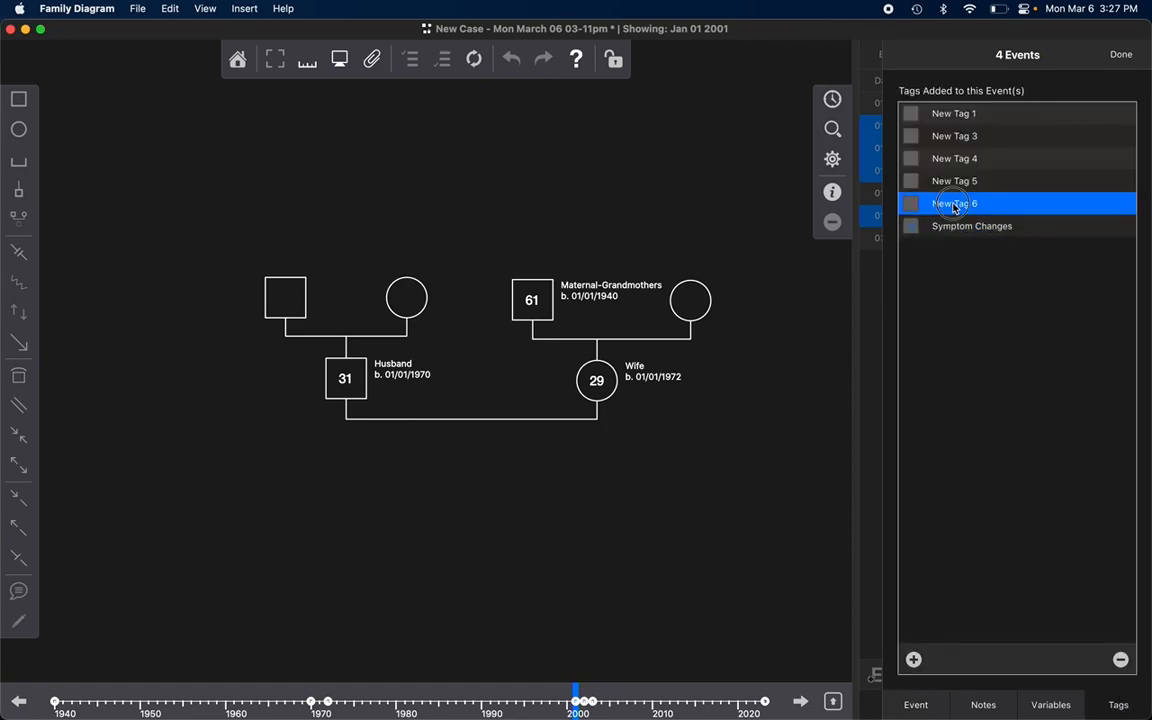
pyautogui.doubleClick(954, 206)
pyautogui.write('Husb')
pyautogui.press('BackSpace')
pyautogui.press('BackSpace')
pyautogui.press('BackSpace')
pyautogui.press('BackSpace')
pyautogui.write('Pair-Bond')
pyautogui.press('Return')
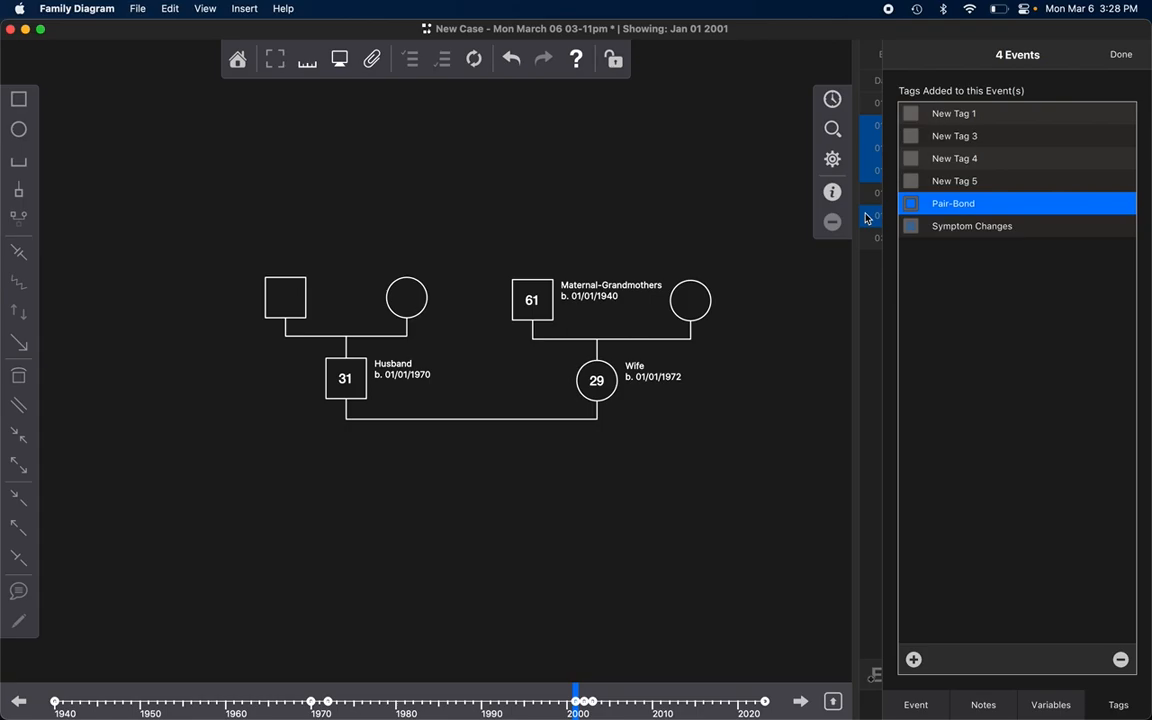
pyautogui.click(1121, 55)
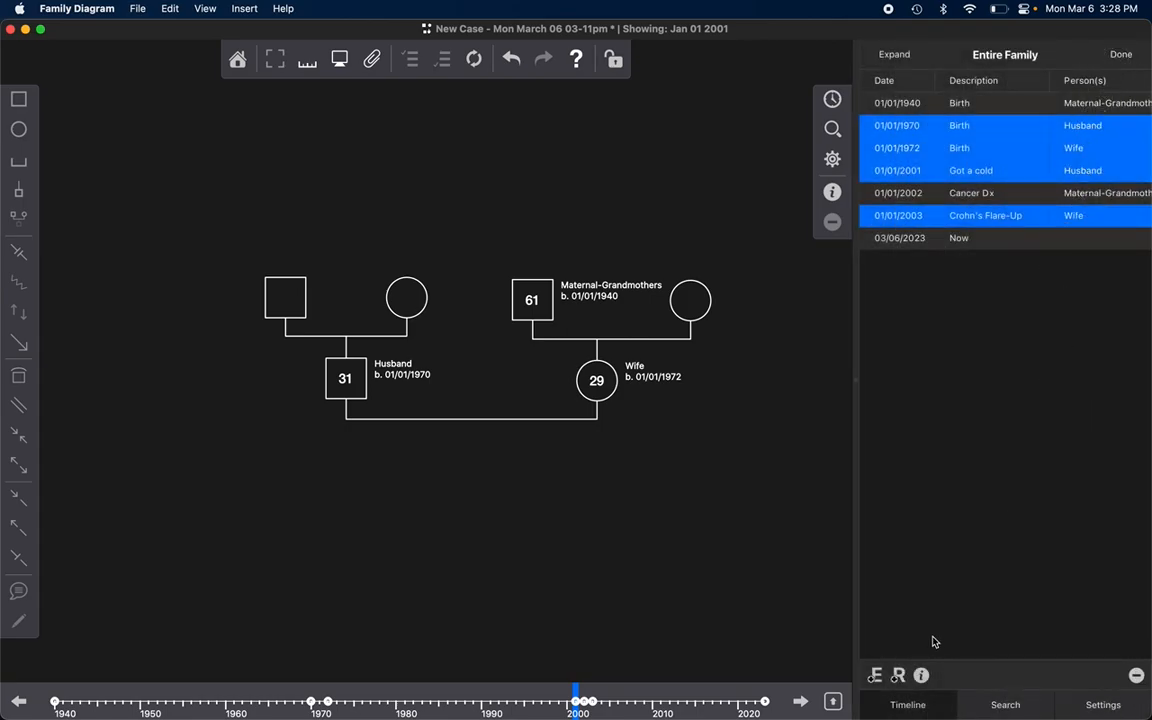
pyautogui.click(921, 676)
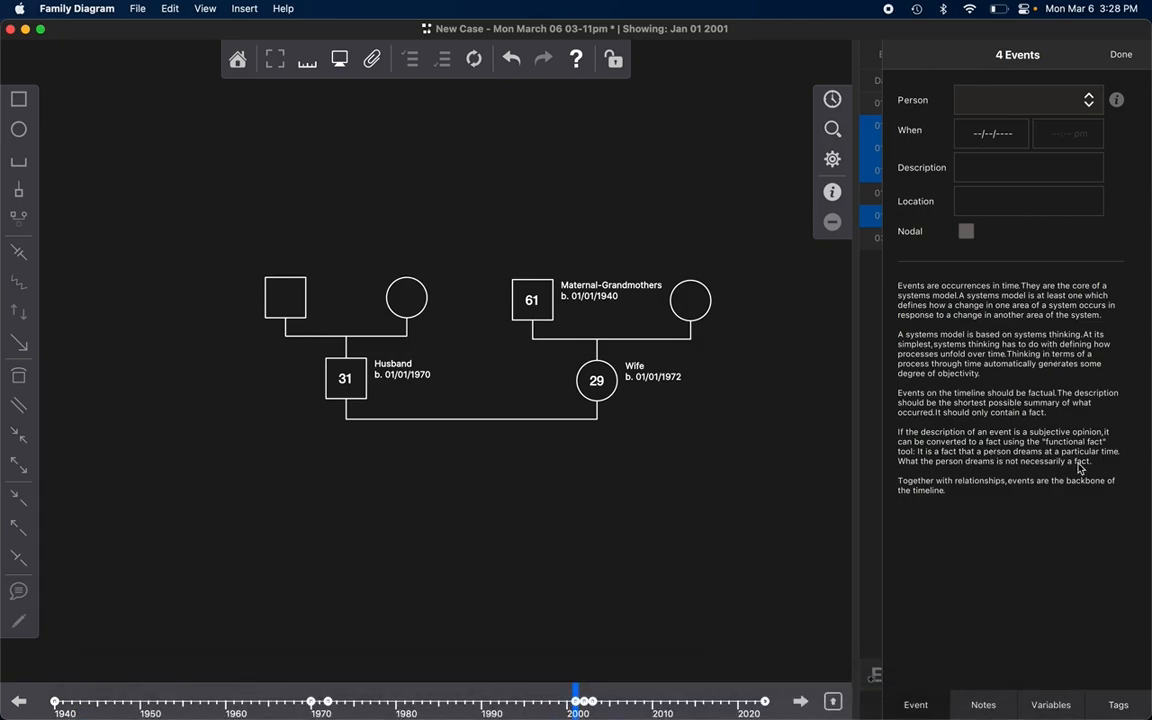
pyautogui.click(1122, 60)
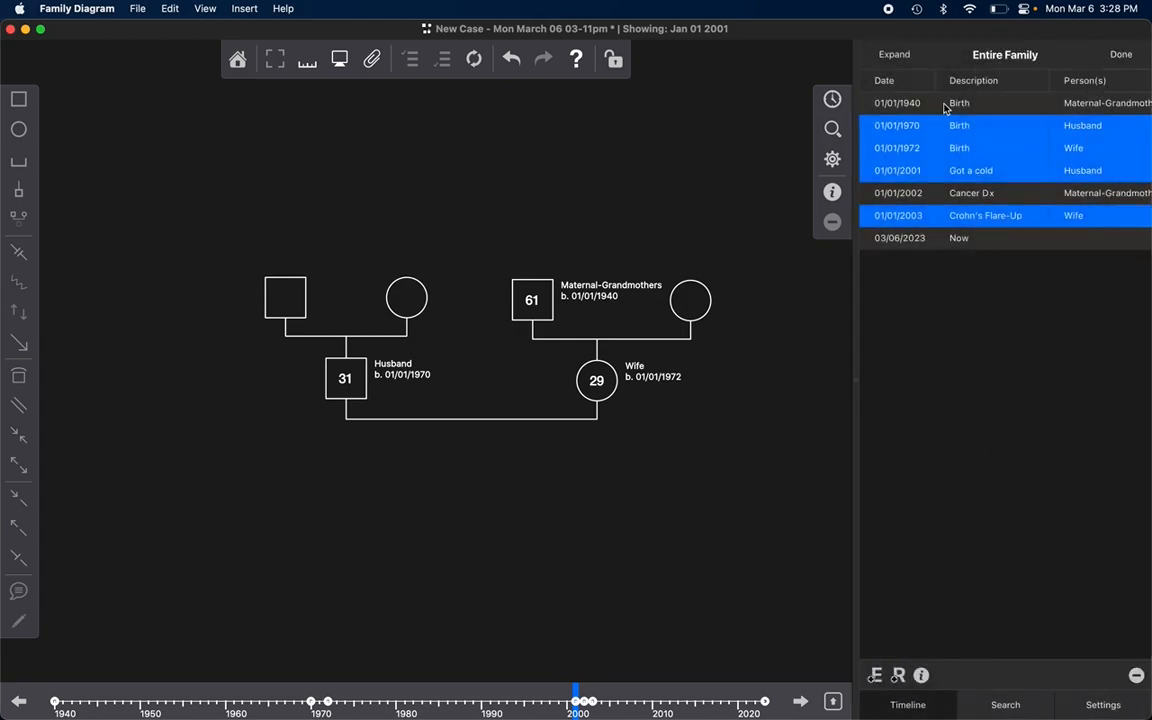
# Step: Filter the family timeline to events tagged "Pair-Bond" and show the filtered event list
pyautogui.click(945, 245)
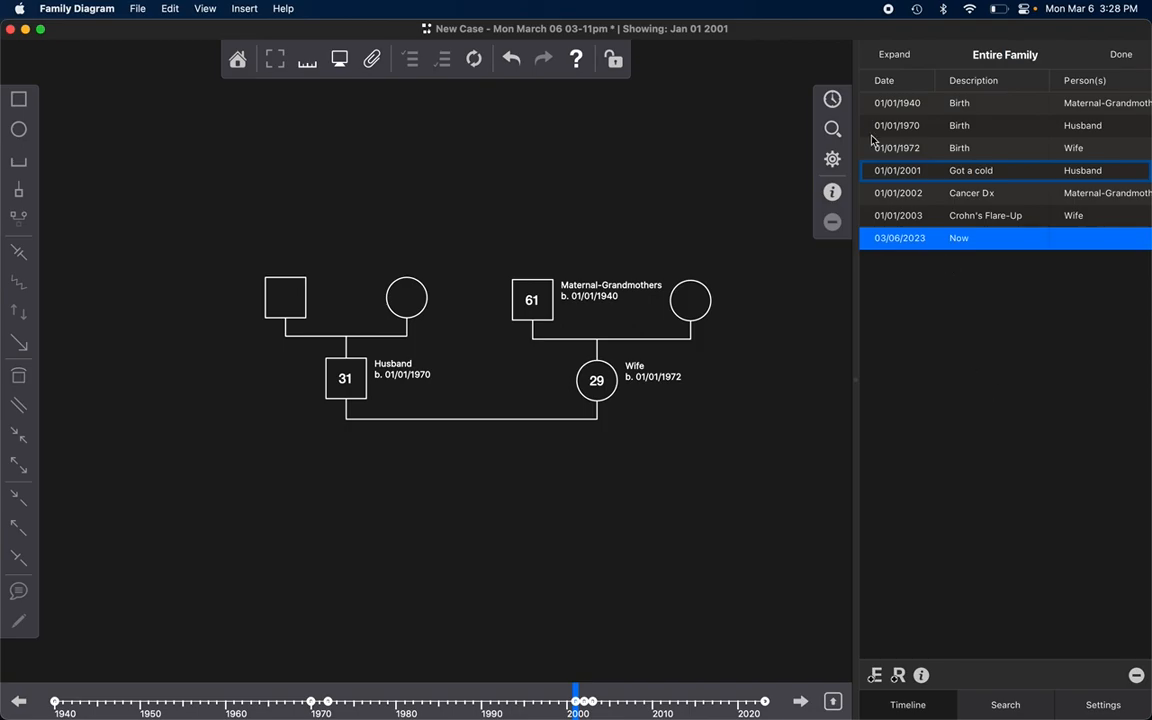
pyautogui.click(835, 129)
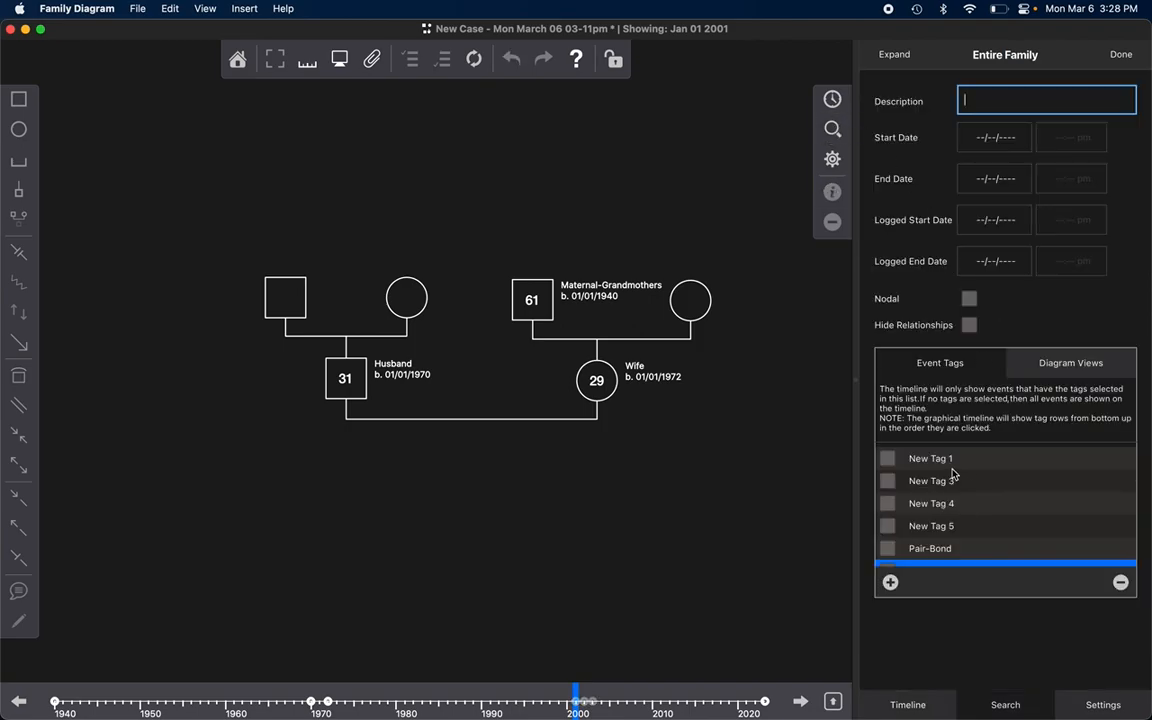
pyautogui.scroll(-1, 968, 517)
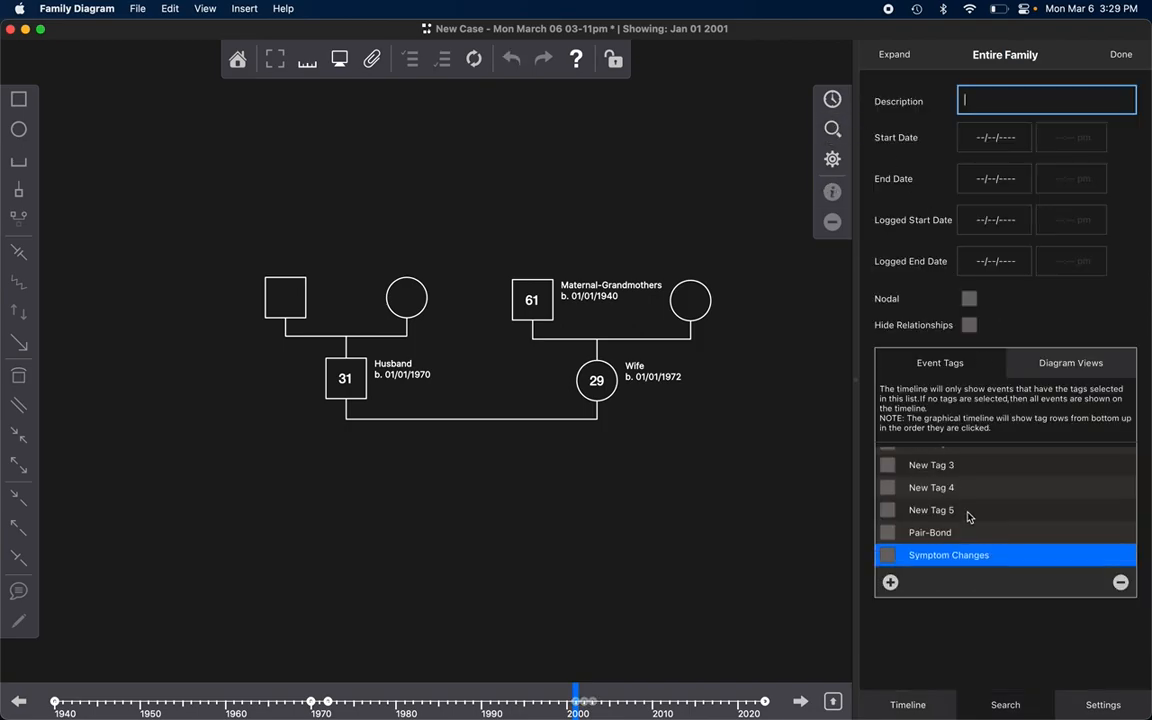
pyautogui.click(888, 535)
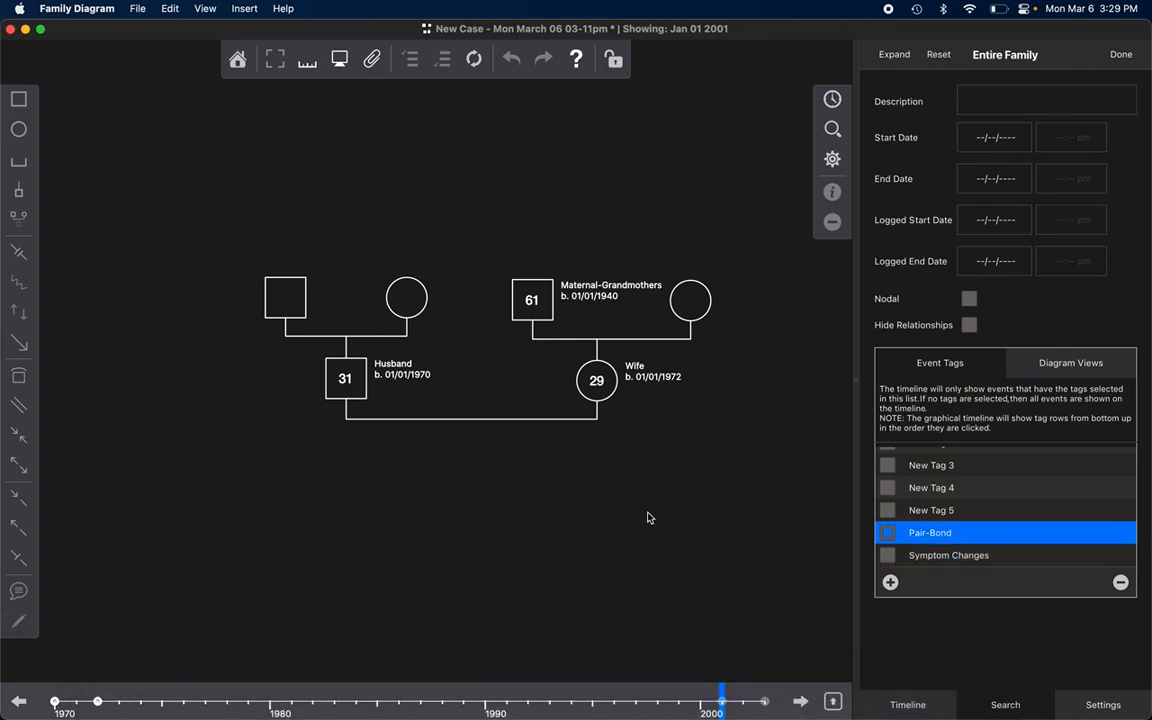
pyautogui.click(832, 99)
pyautogui.click(832, 99)
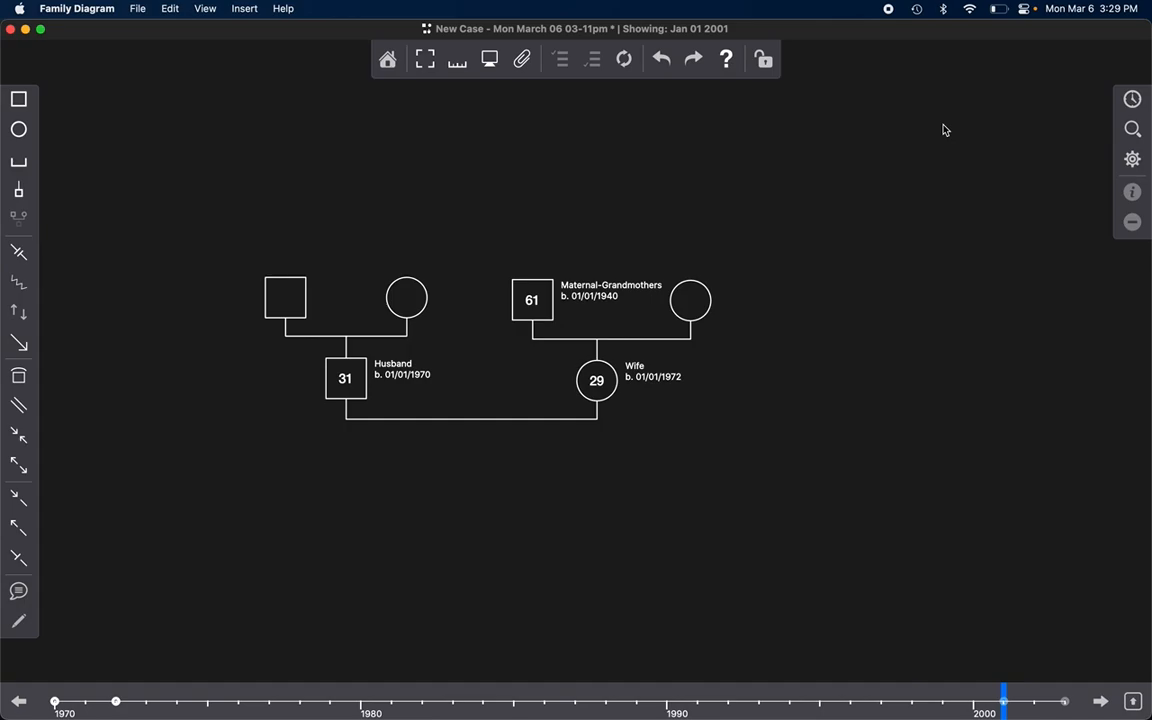
pyautogui.click(1141, 99)
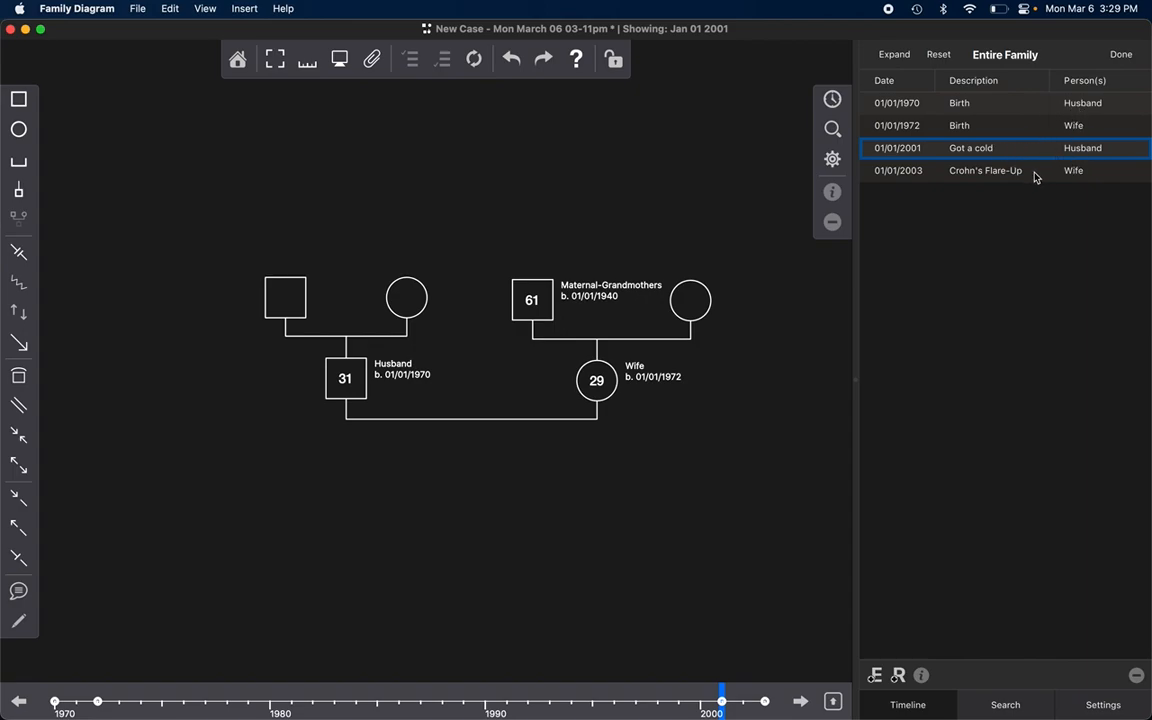
# Step: Switch the timeline's tag filter from "Pair-Bond" to "Symptom Changes" and show the filtered event list
pyautogui.click(834, 131)
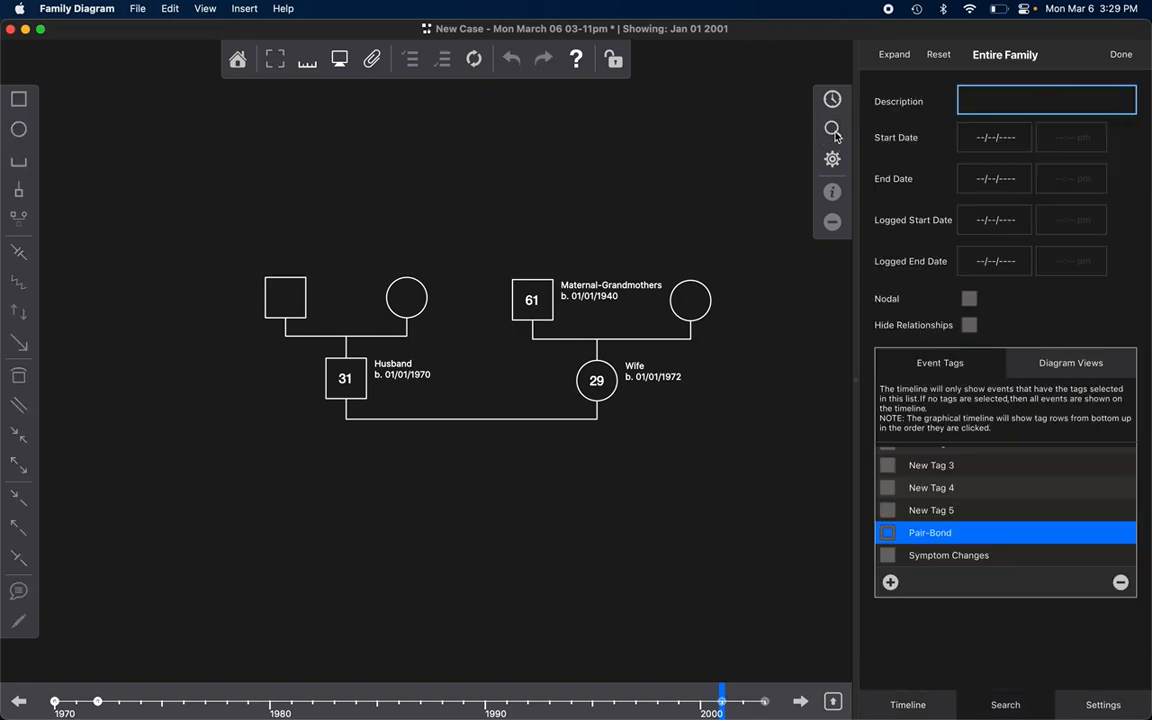
pyautogui.click(888, 533)
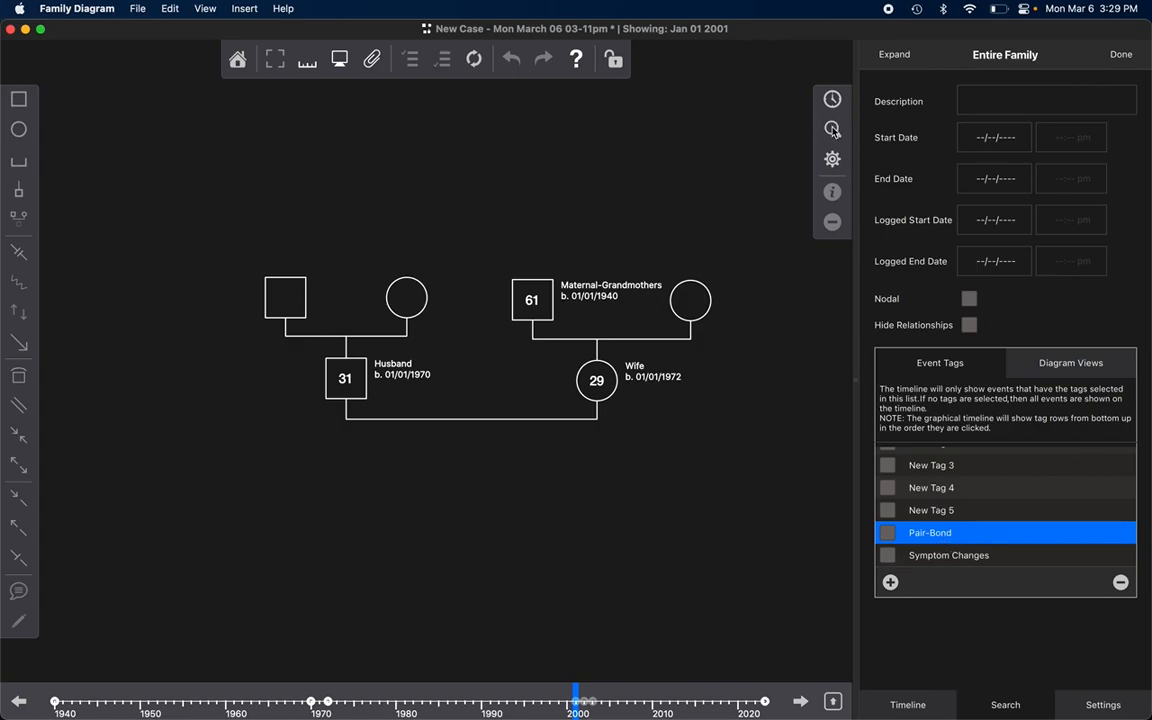
pyautogui.click(887, 556)
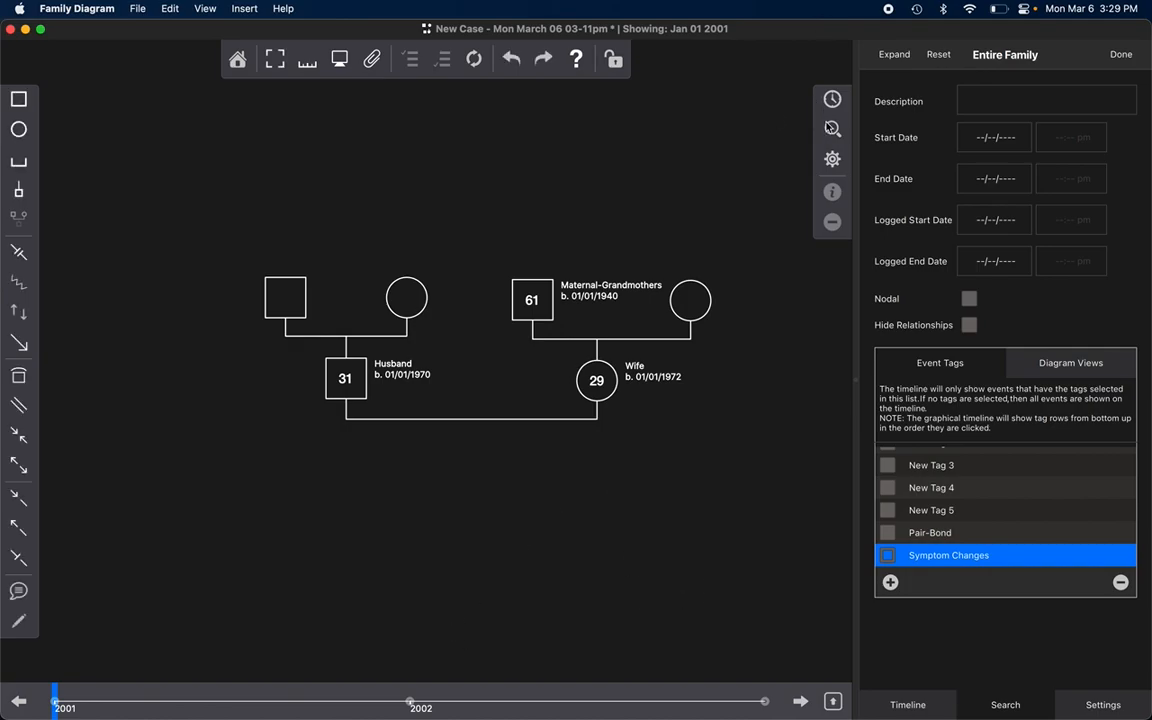
pyautogui.click(832, 99)
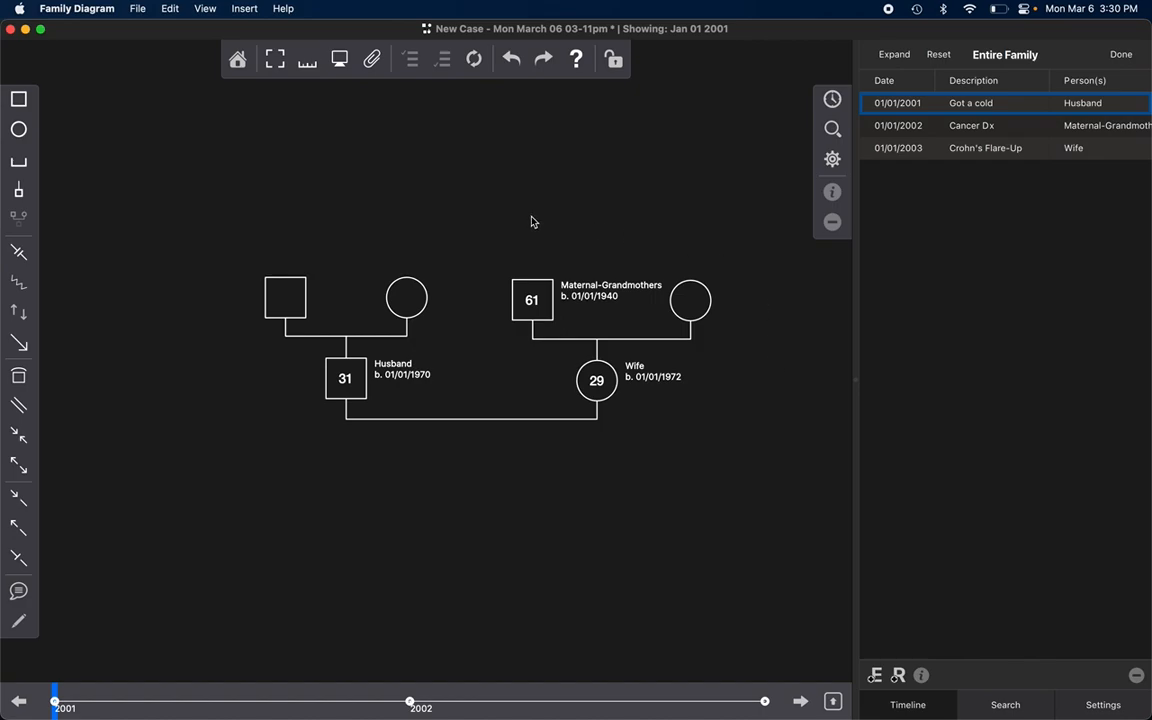
pyautogui.scroll(1, 531, 217)
pyautogui.moveTo(474, 161); pyautogui.dragTo(786, 430)
pyautogui.click(763, 415)
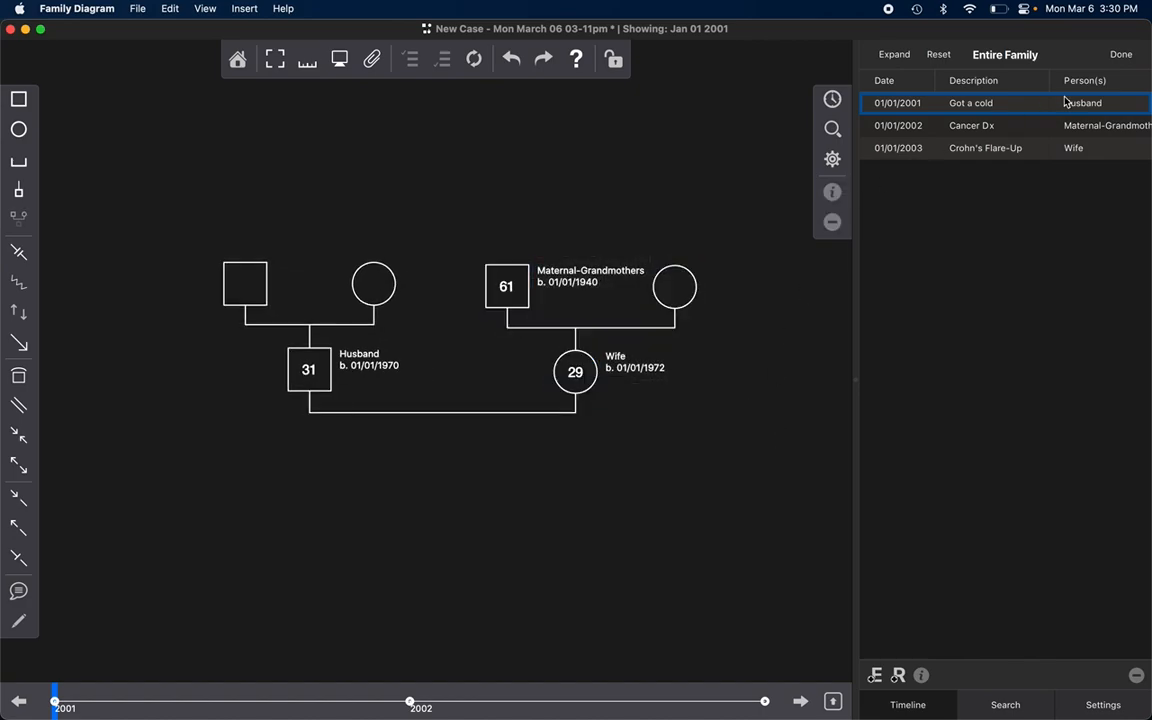
pyautogui.click(737, 482)
# Step: Clear the "Symptom Changes" filter and show the full list of family events
pyautogui.click(832, 129)
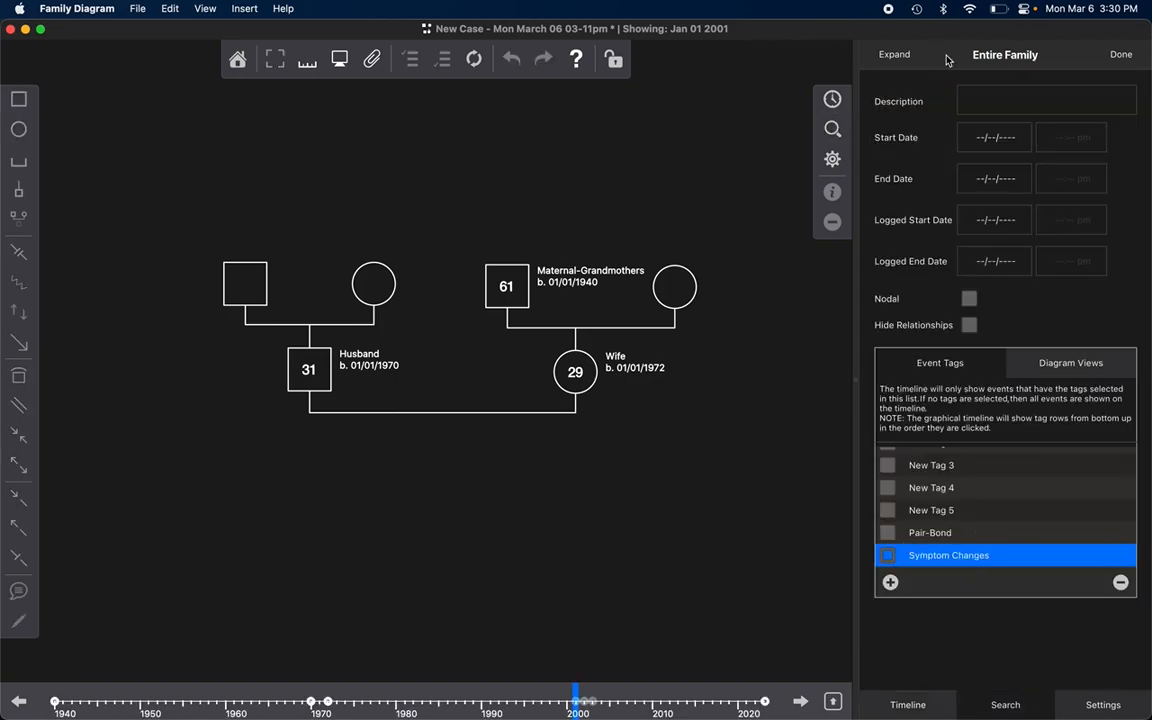
pyautogui.click(832, 99)
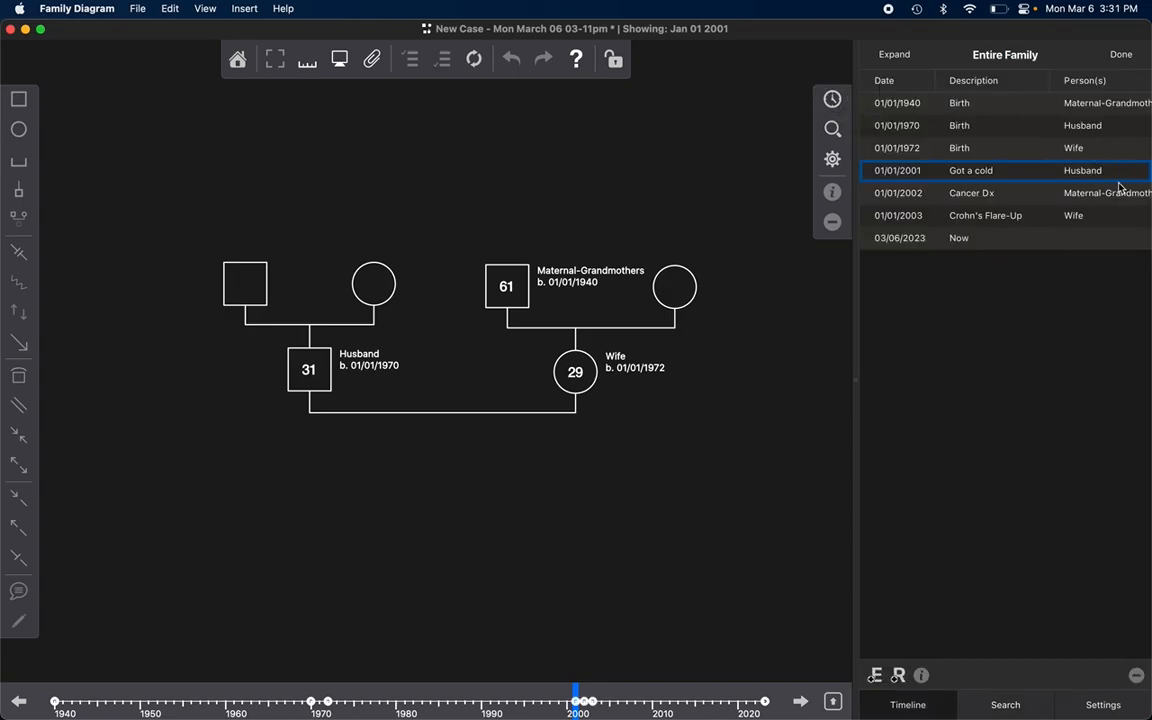
pyautogui.click(574, 588)
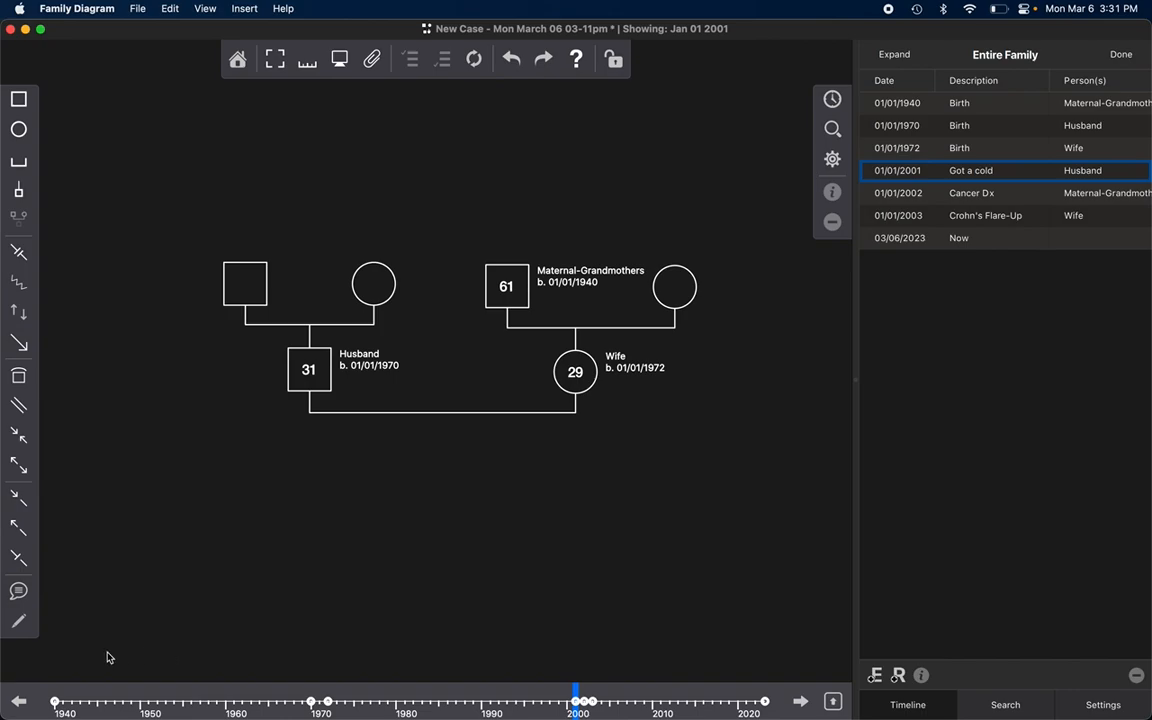
pyautogui.moveTo(53, 629); pyautogui.dragTo(690, 566)
pyautogui.click(696, 158)
# Step: Move the Husband's name and birth date label to the left side of his symbol
pyautogui.click(18, 282)
pyautogui.click(18, 280)
pyautogui.moveTo(345, 358); pyautogui.dragTo(223, 364)
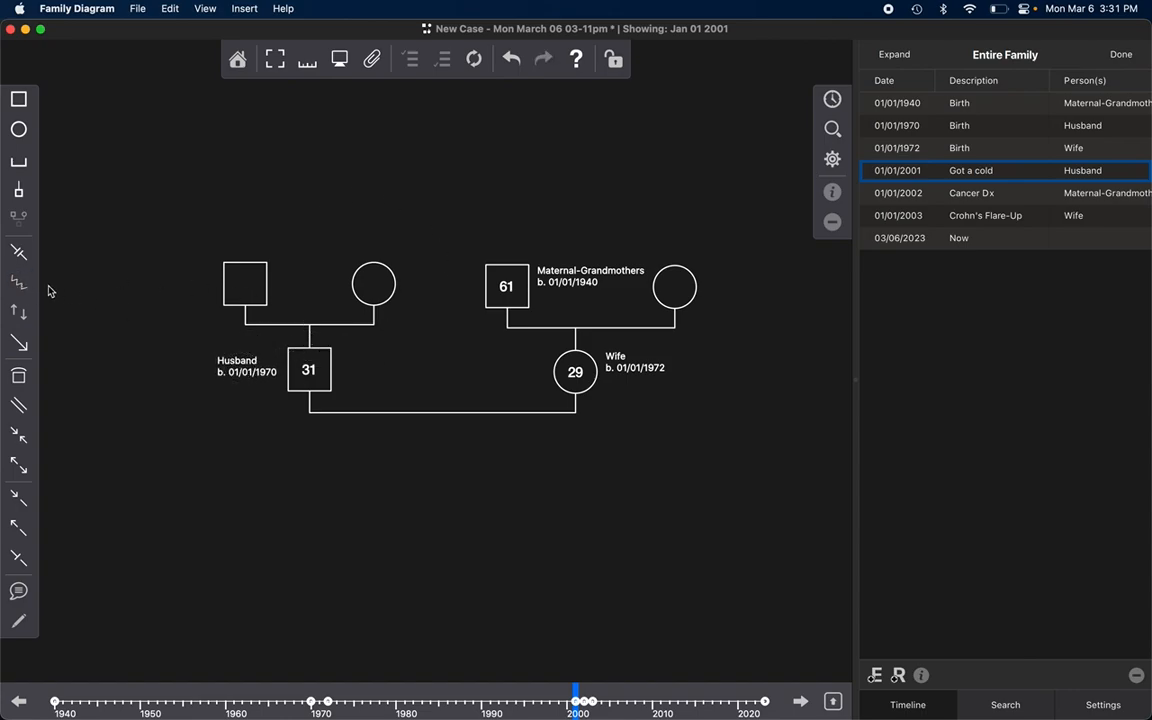
# Step: Draw a Conflict relationship line from the Husband to the Wife
pyautogui.click(18, 282)
pyautogui.moveTo(318, 372); pyautogui.dragTo(575, 372)
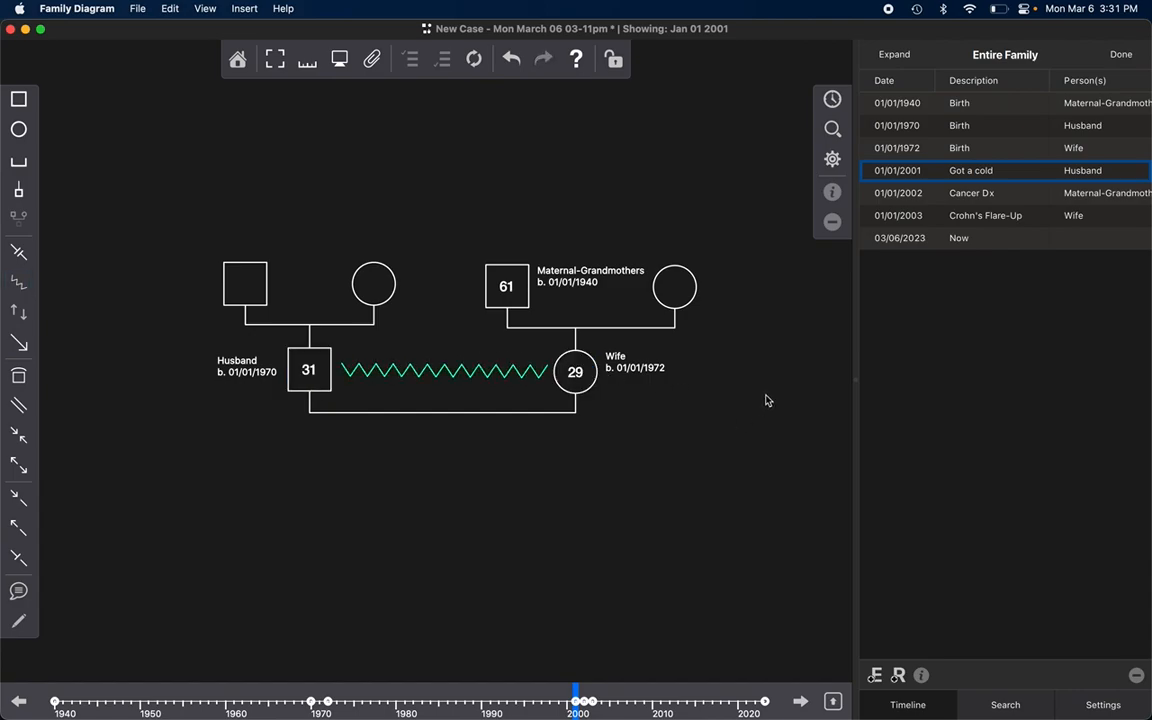
pyautogui.click(463, 374)
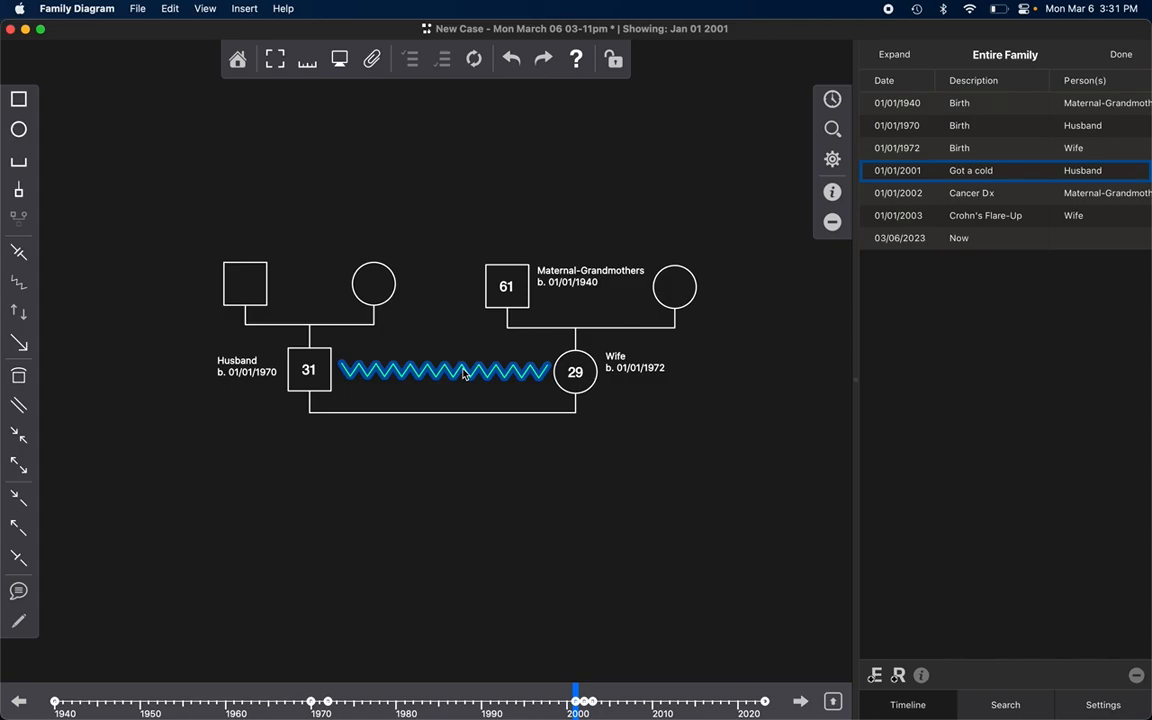
pyautogui.click(707, 505)
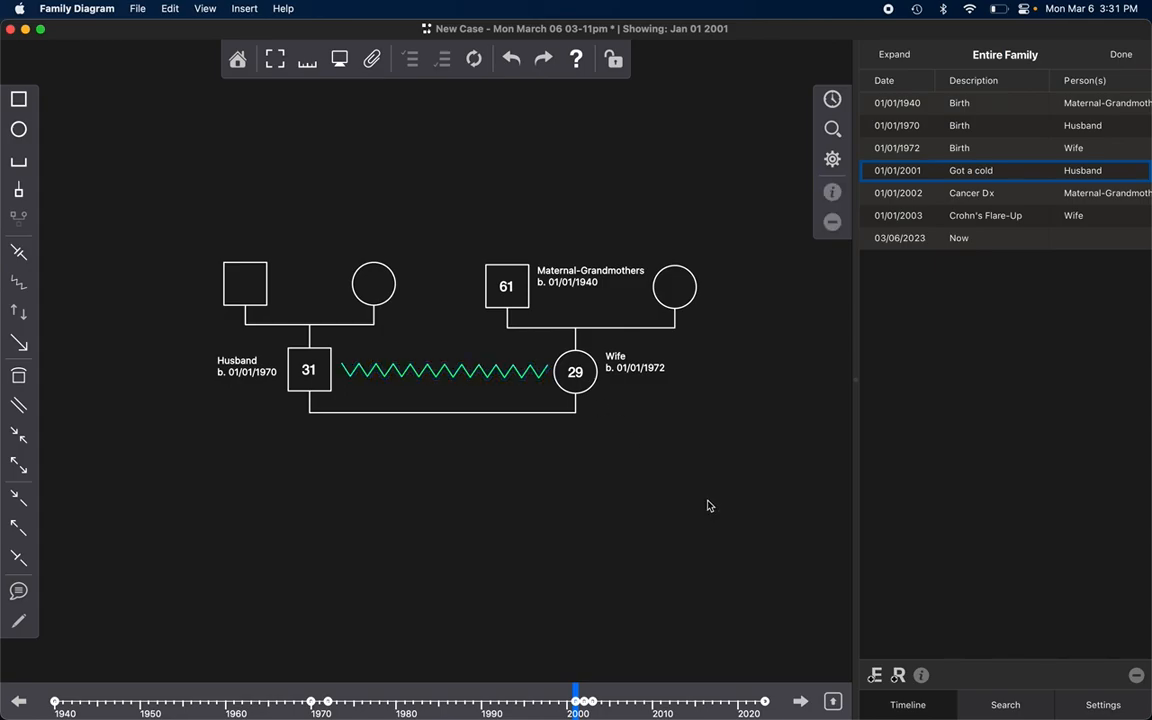
# Step: Open the properties of the Conflict relationship between the Husband and Wife
pyautogui.click(832, 129)
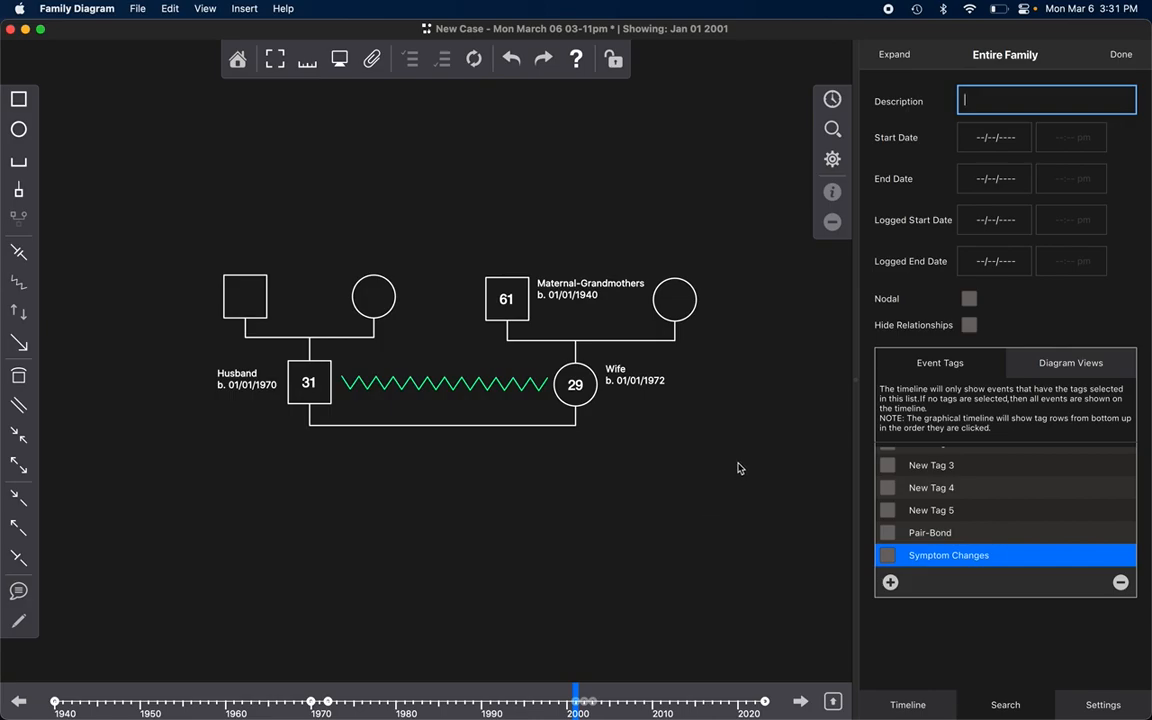
pyautogui.click(504, 384)
pyautogui.click(504, 384)
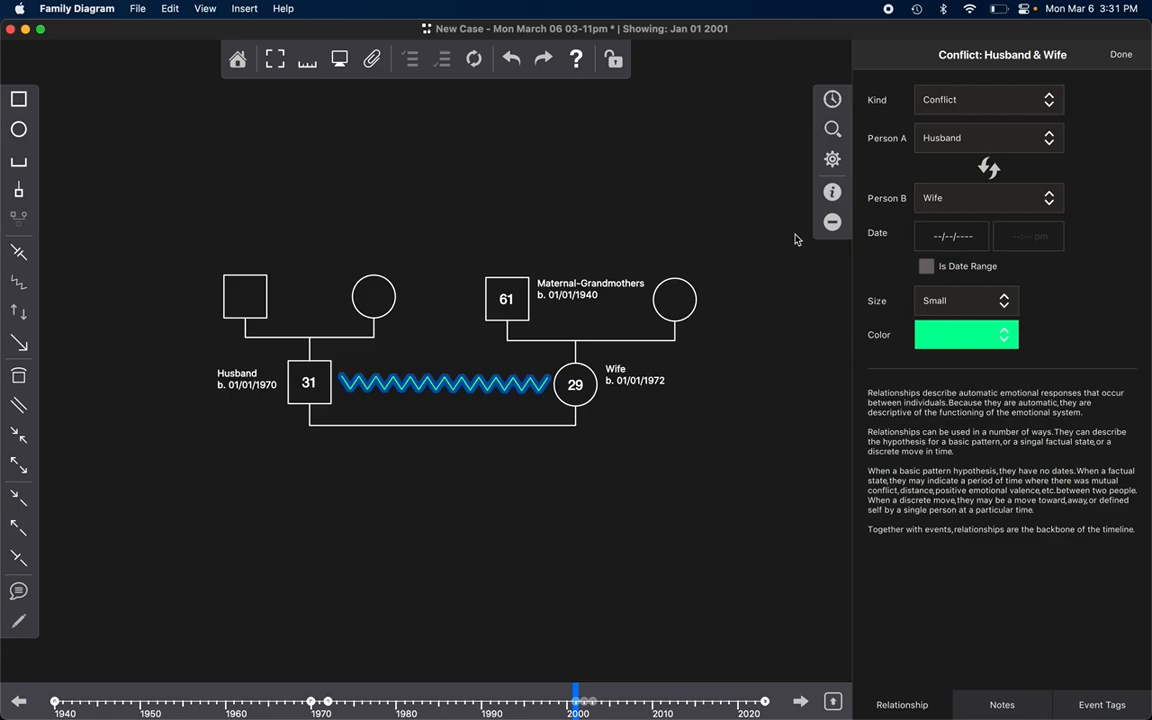
# Step: Show the event tags available for the Conflict relationship between the Husband and Wife
pyautogui.click(832, 198)
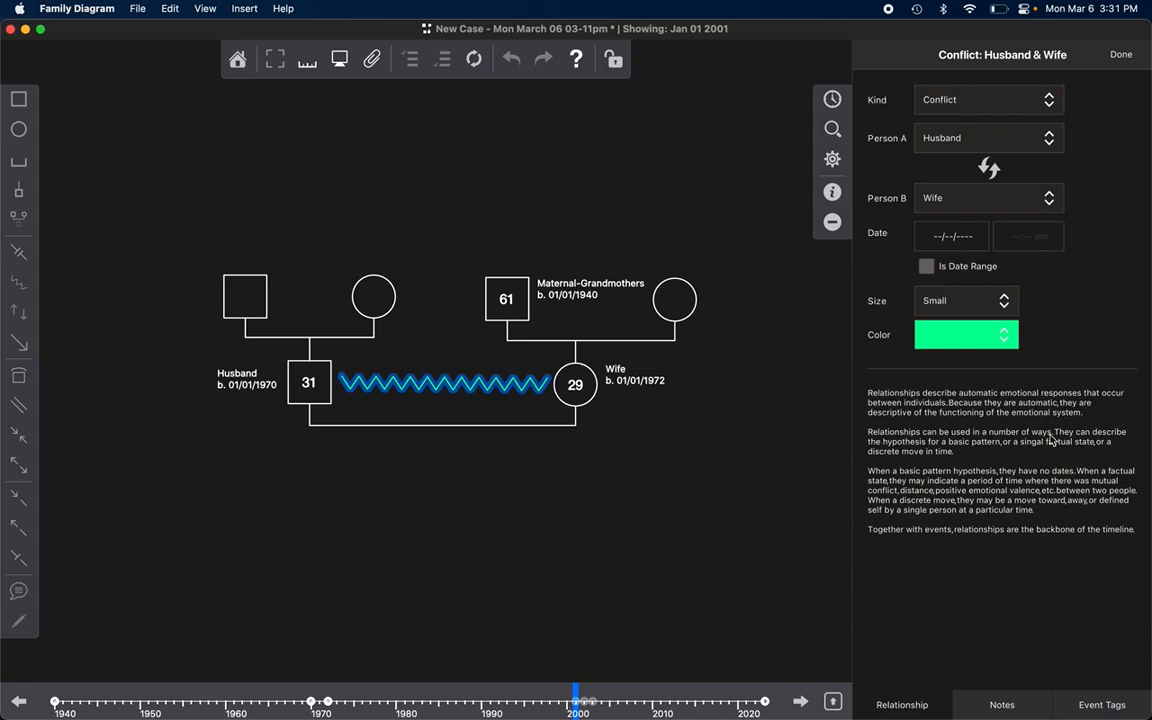
pyautogui.click(1102, 708)
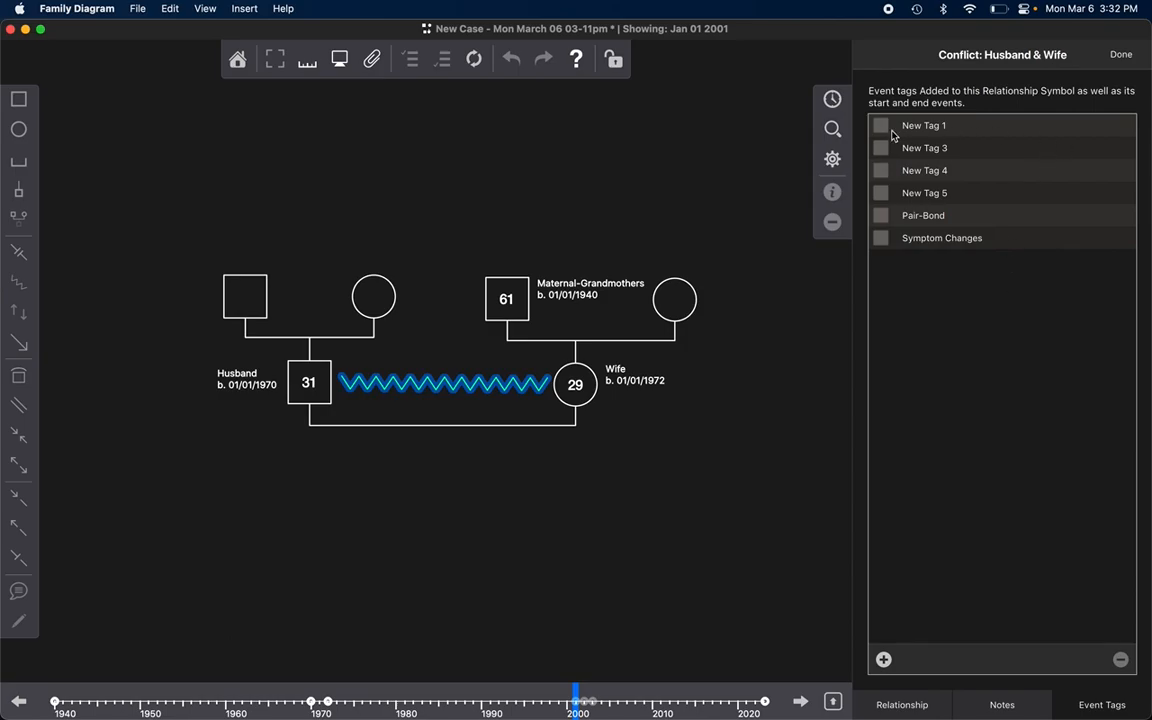
pyautogui.click(509, 384)
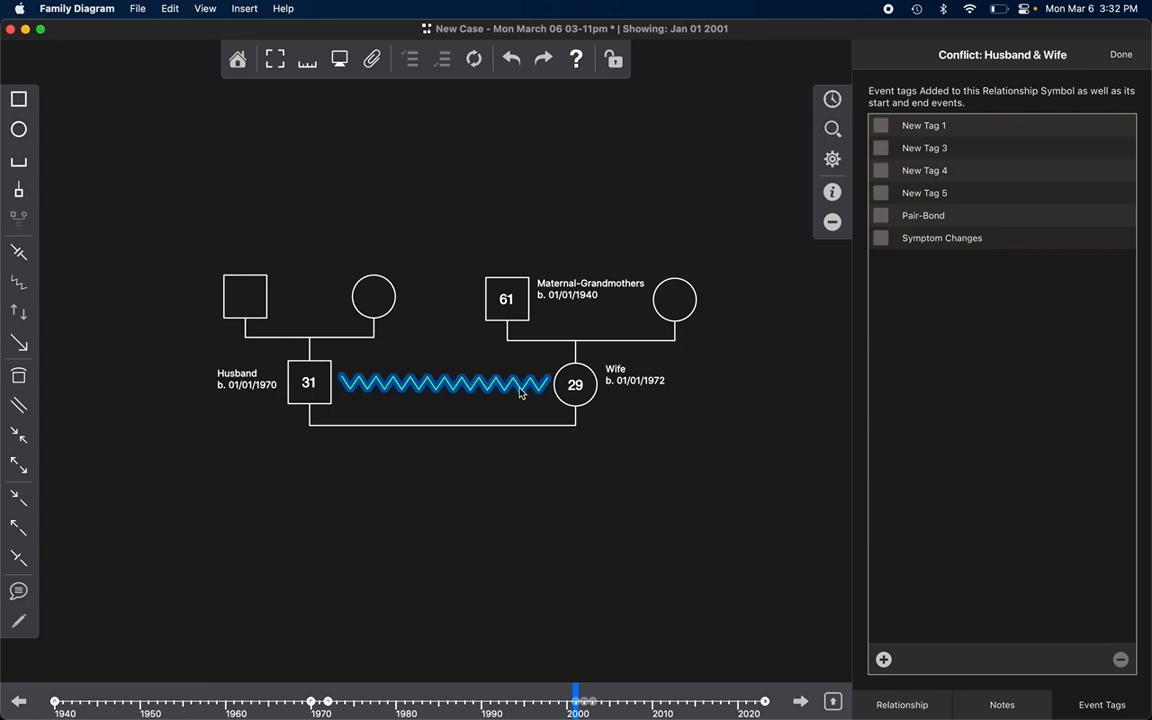
# Step: Make the Conflict relationship a date range starting 03/06/2023 and ending 03/07/2023
pyautogui.click(902, 704)
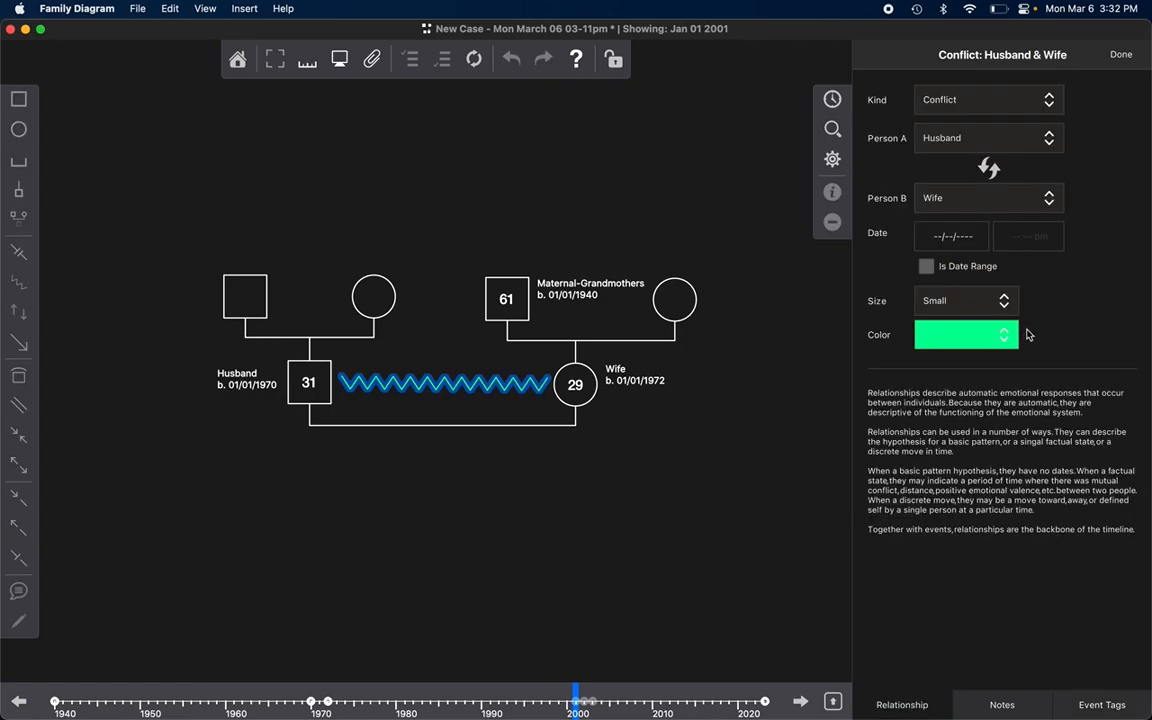
pyautogui.click(951, 236)
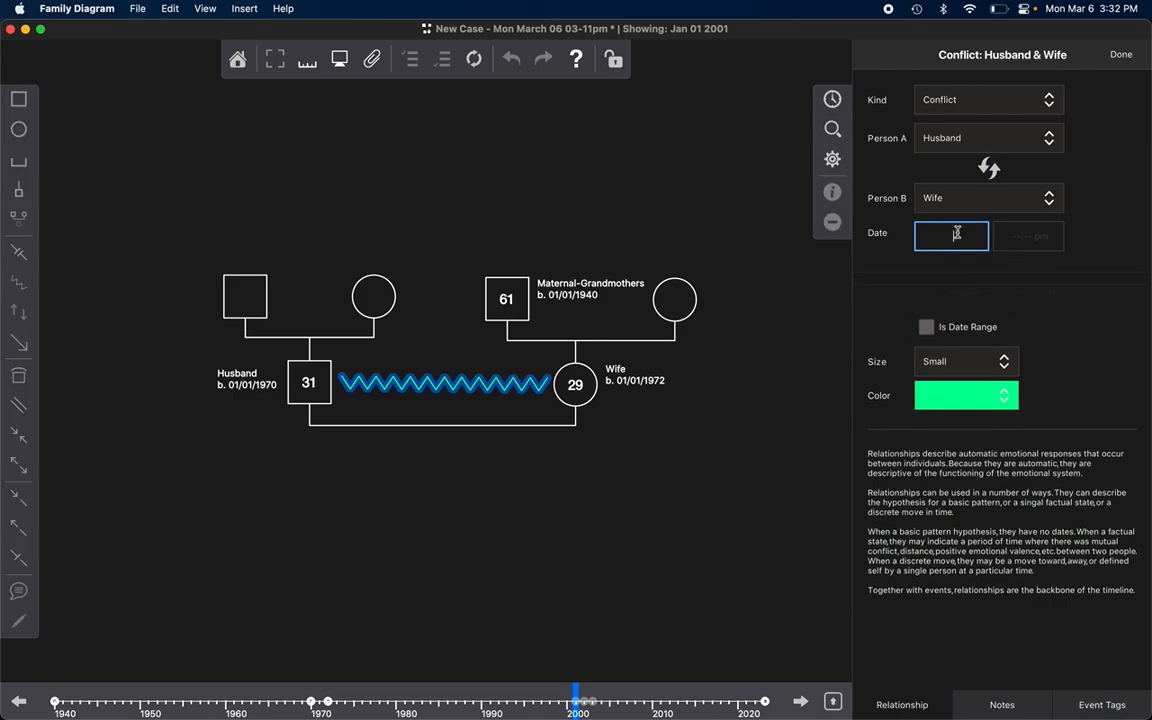
pyautogui.click(1051, 329)
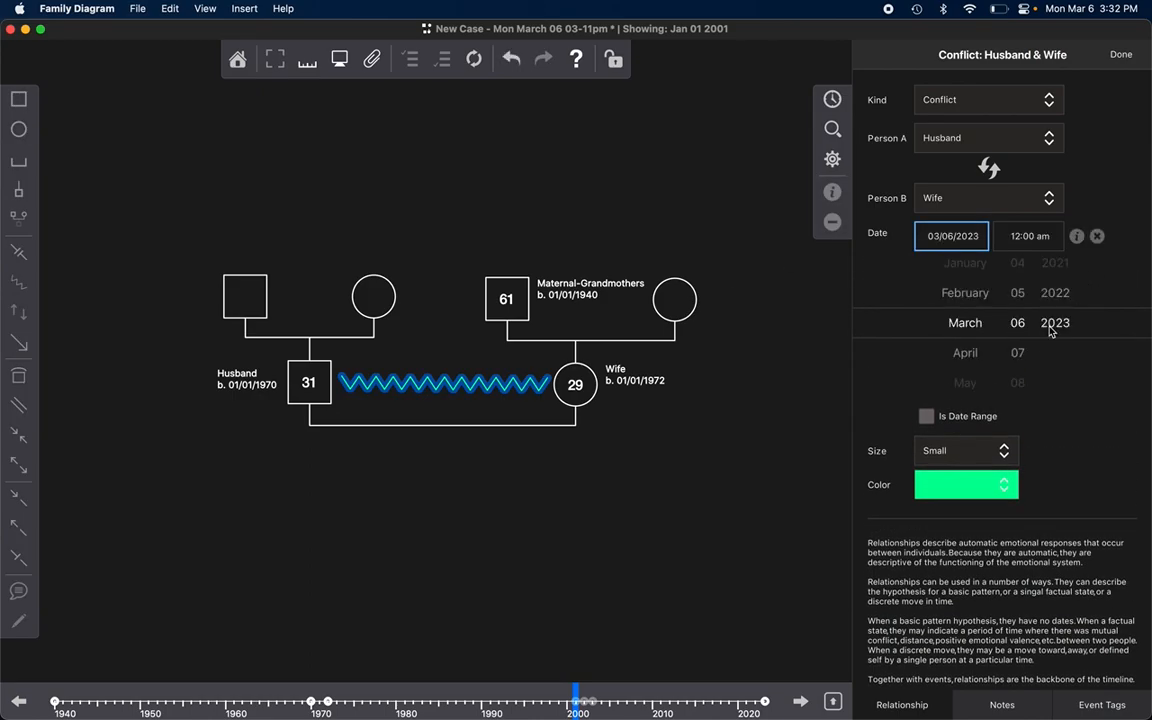
pyautogui.click(1117, 198)
pyautogui.click(926, 266)
pyautogui.click(956, 268)
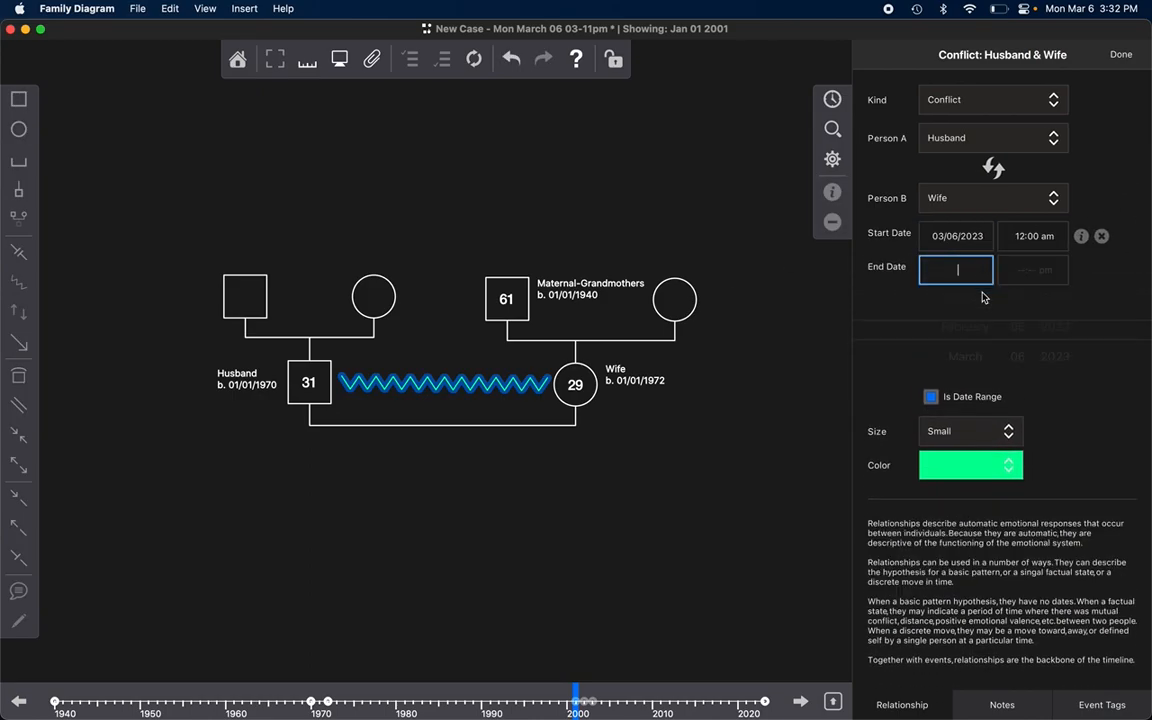
pyautogui.click(1017, 386)
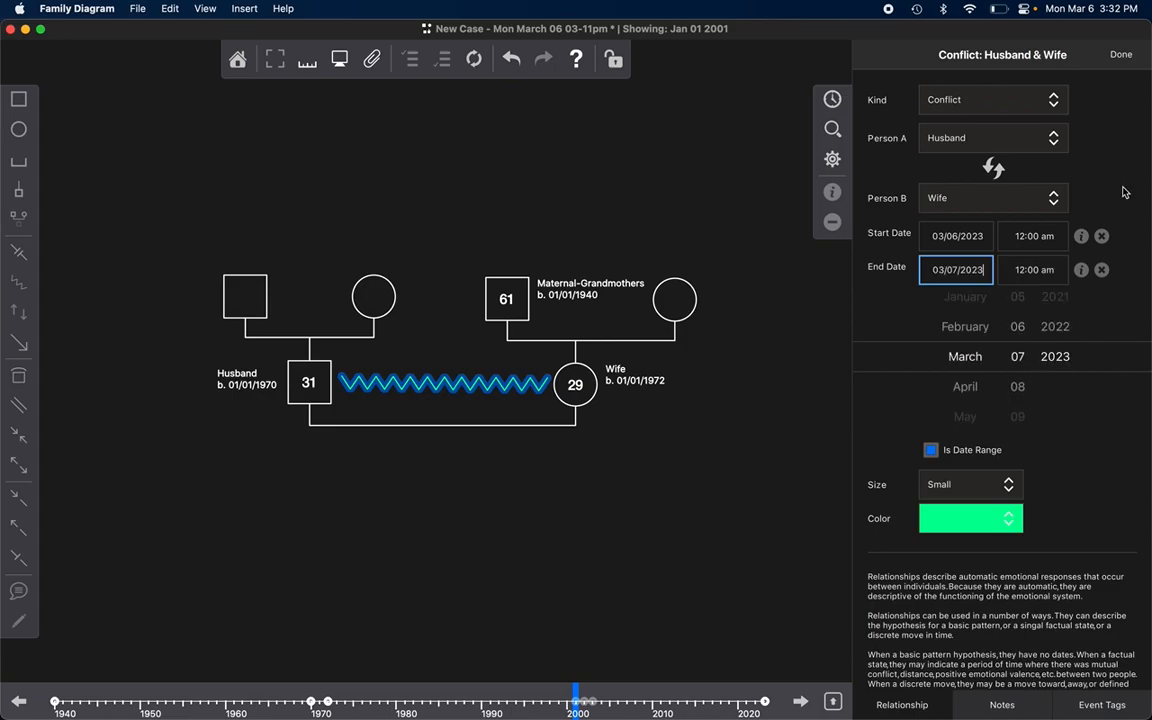
pyautogui.click(1117, 205)
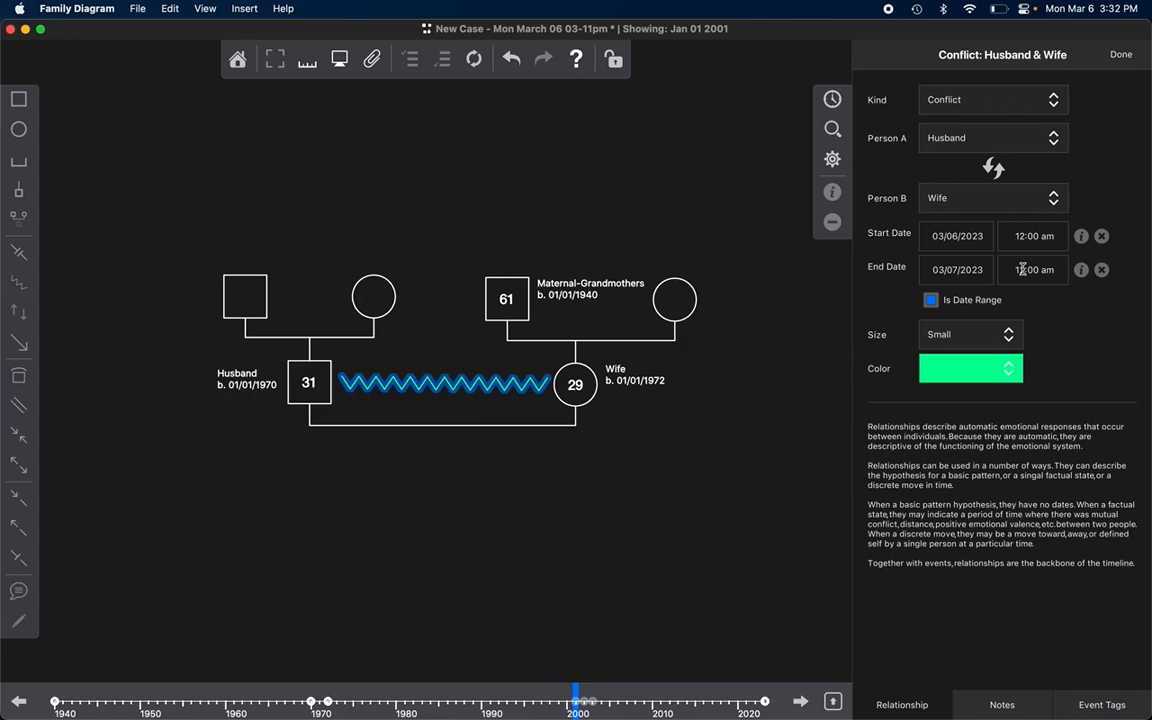
# Step: Open the family timeline and highlight the Conflict began and Conflict ended events alongside the relationship symbol
pyautogui.click(833, 100)
pyautogui.click(1005, 191)
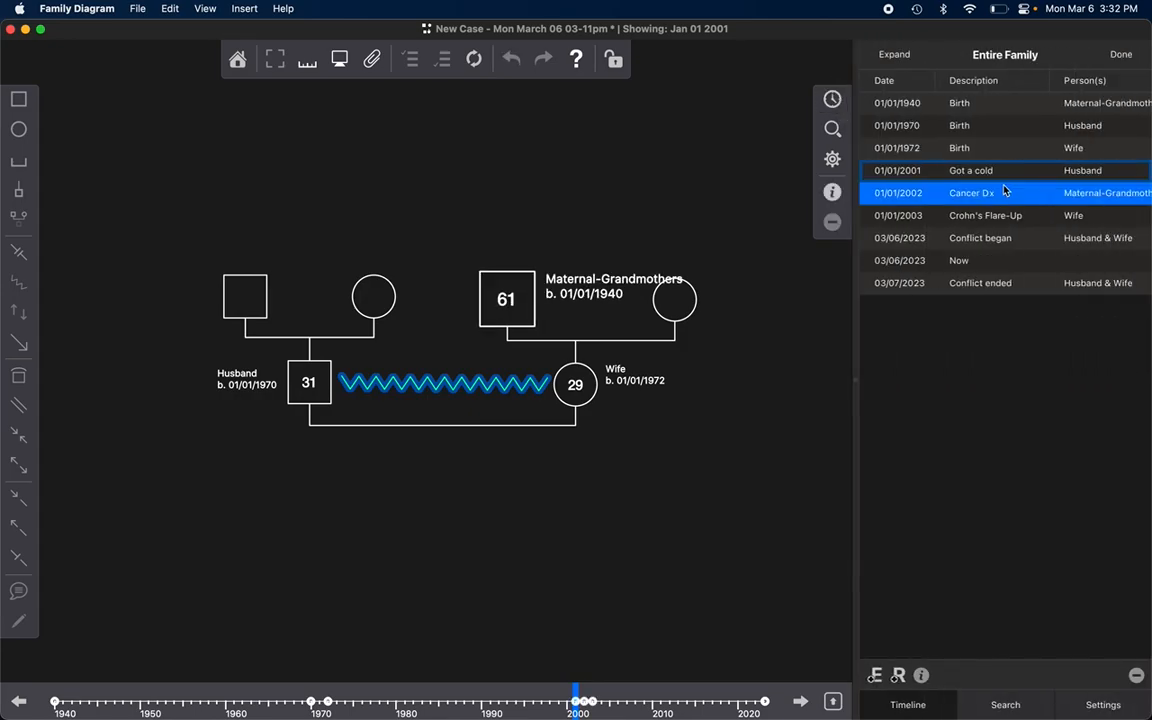
pyautogui.click(1003, 238)
pyautogui.keyDown('super'); pyautogui.click(1000, 284); pyautogui.keyUp('super')
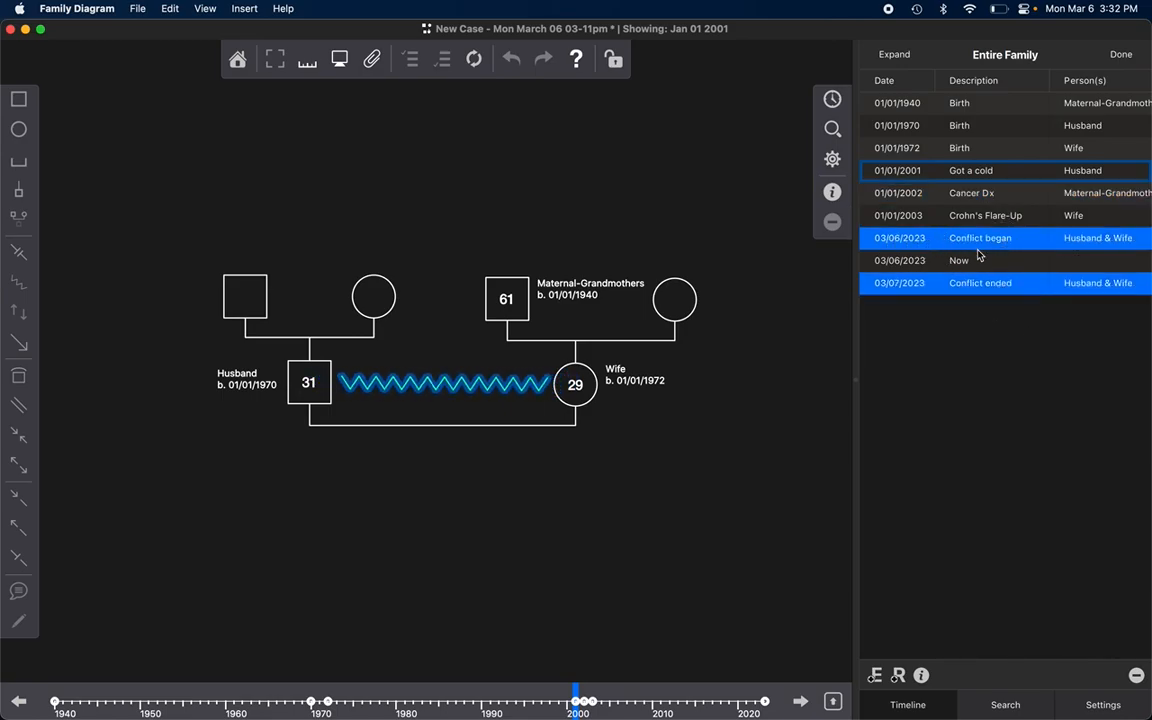
pyautogui.click(463, 378)
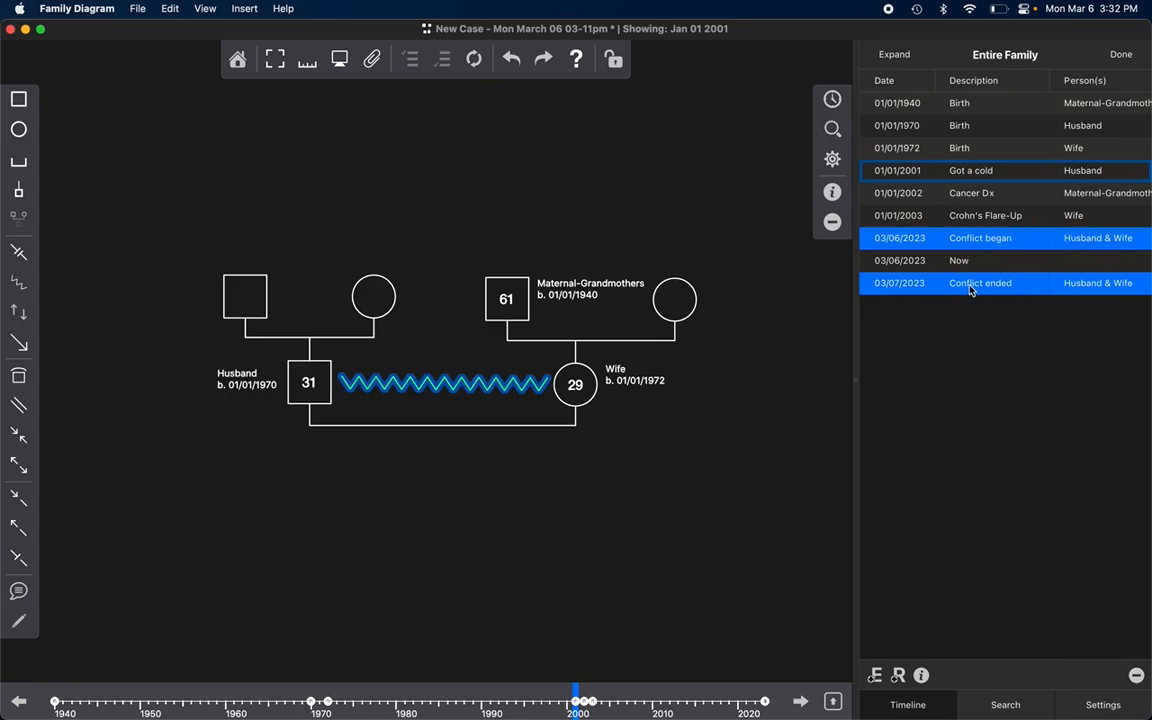
# Step: Inspect the details of the Conflict began event and return to the family timeline
pyautogui.click(990, 238)
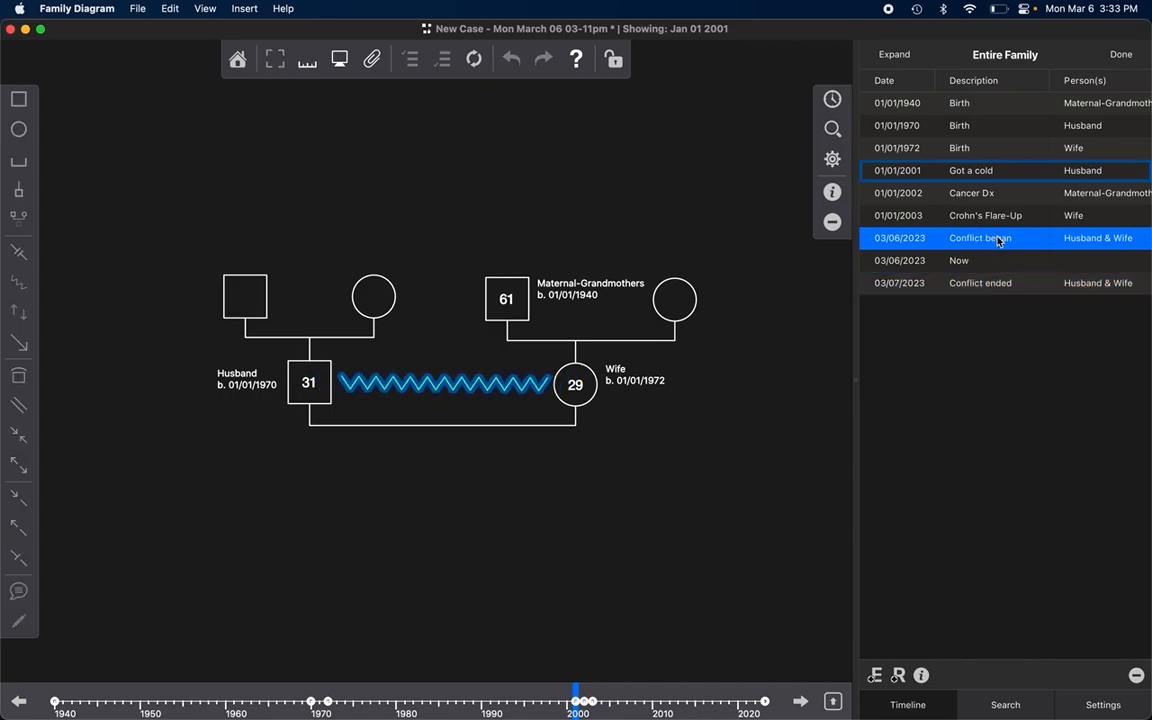
pyautogui.click(900, 676)
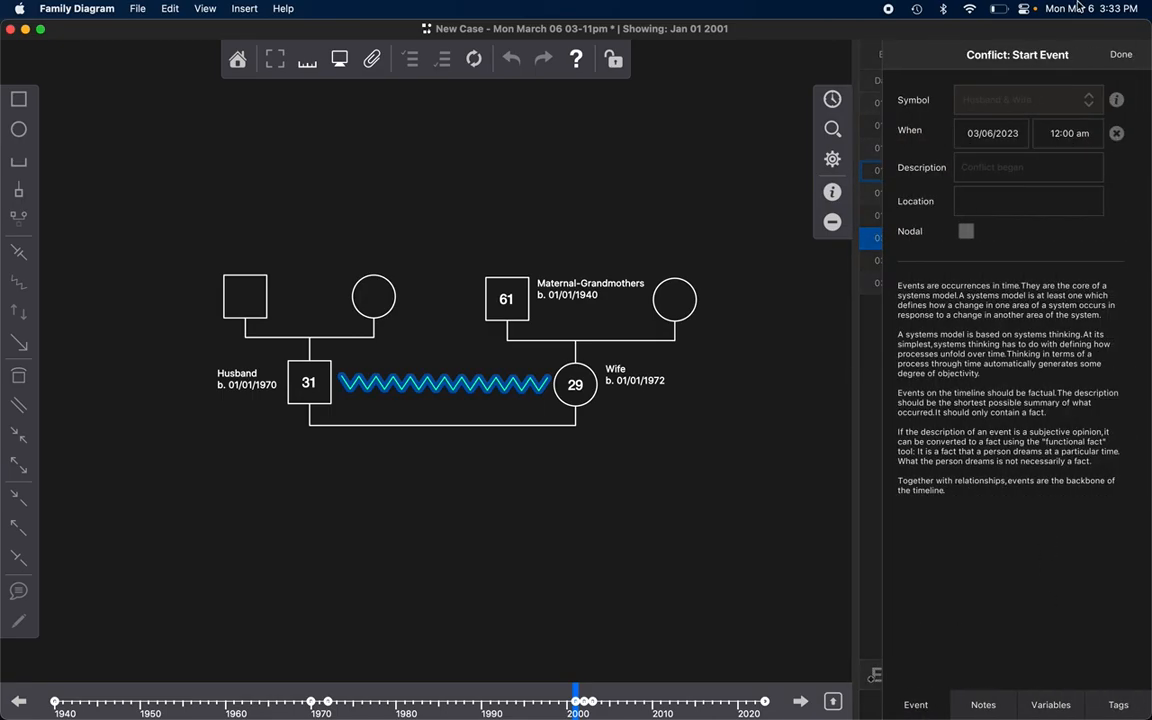
pyautogui.click(1120, 54)
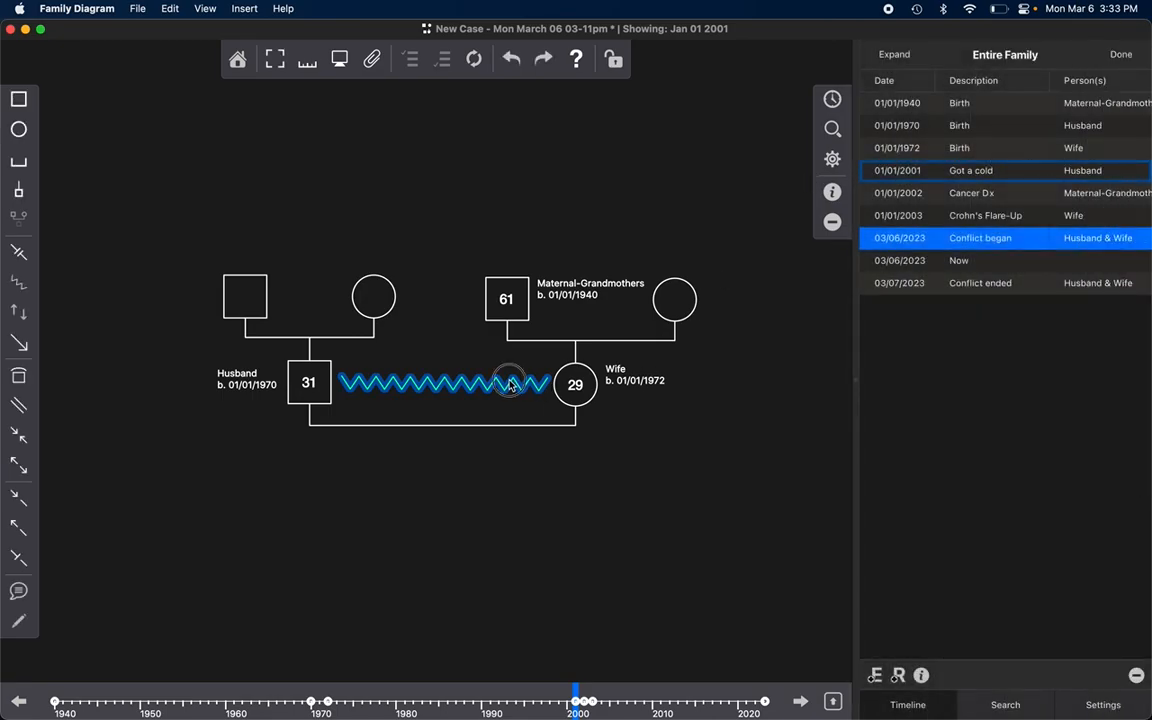
# Step: Assign the Symptom Changes tag to the Conflict relationship between the Husband and Wife
pyautogui.click(832, 191)
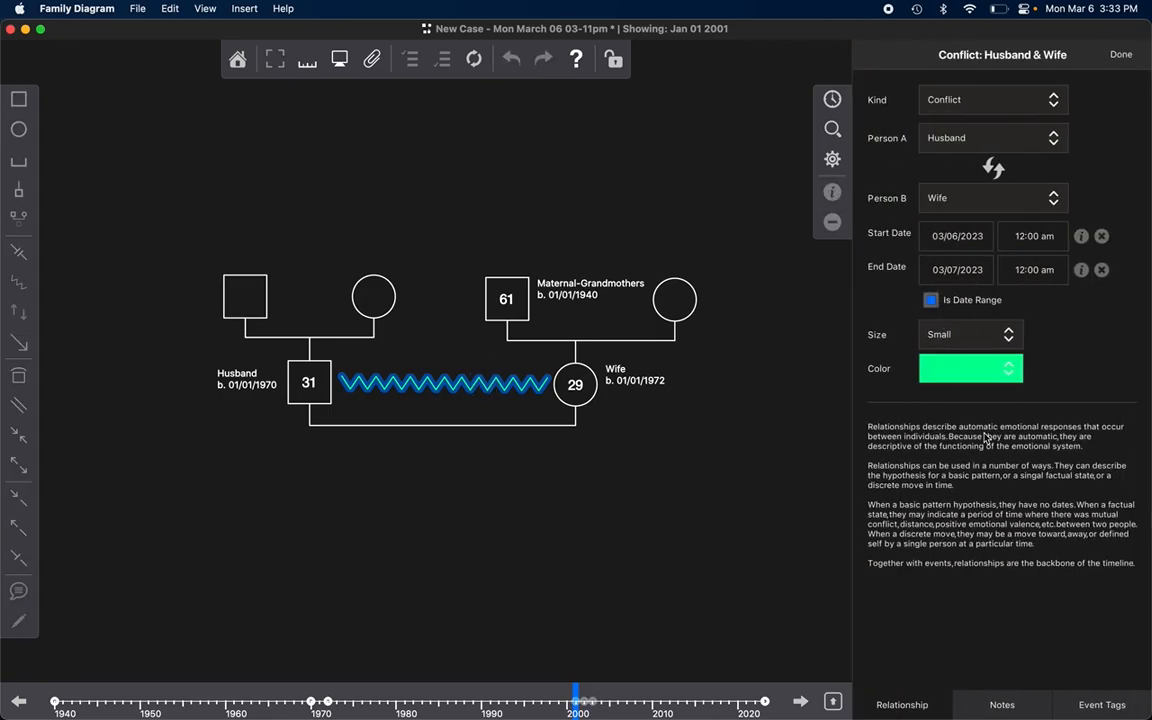
pyautogui.click(1102, 704)
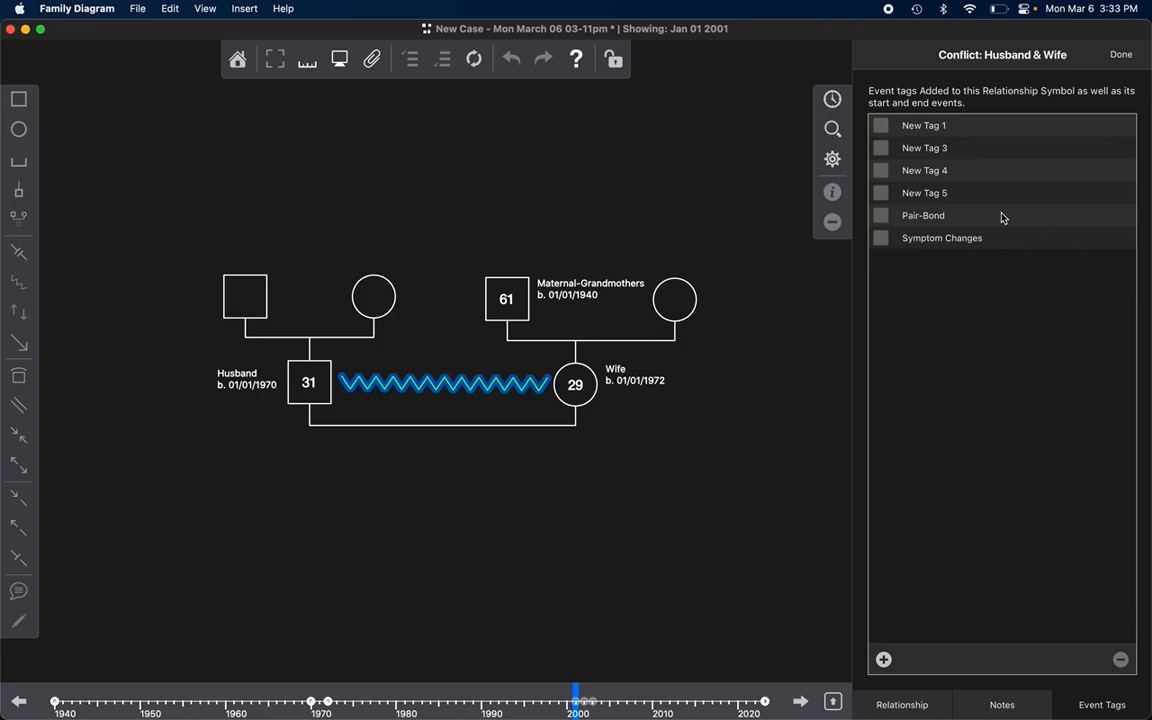
pyautogui.click(881, 239)
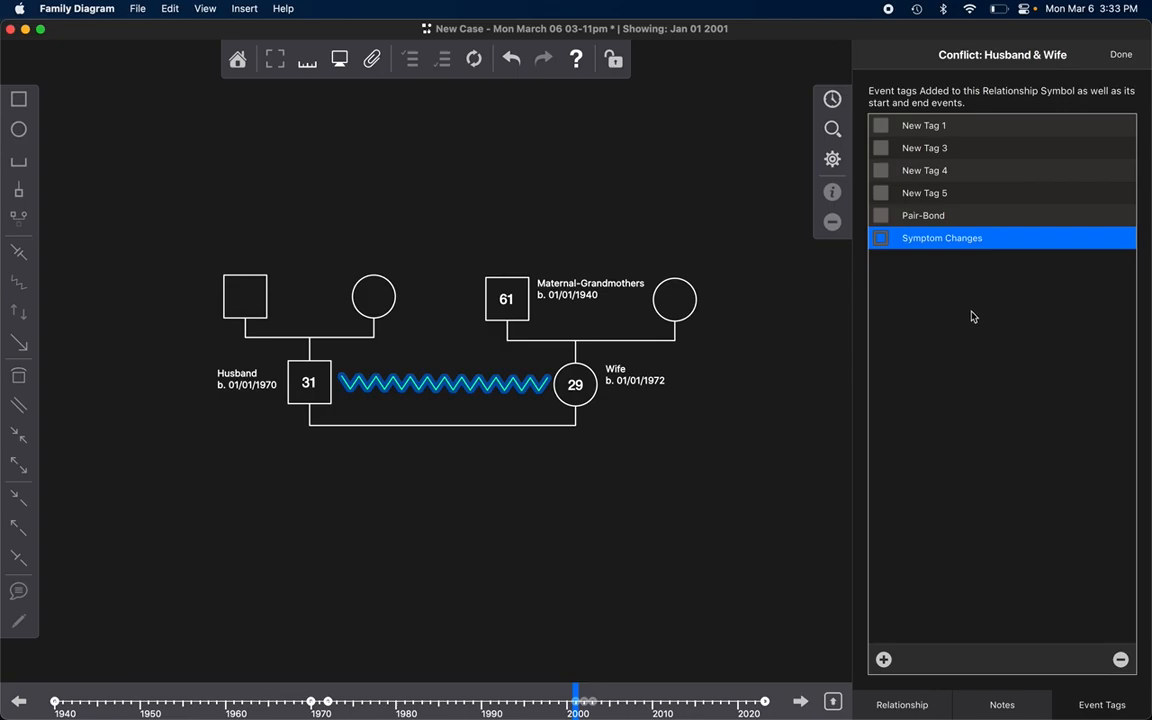
# Step: Filter the family timeline by the Symptom Changes tag and show the filtered event list
pyautogui.click(833, 130)
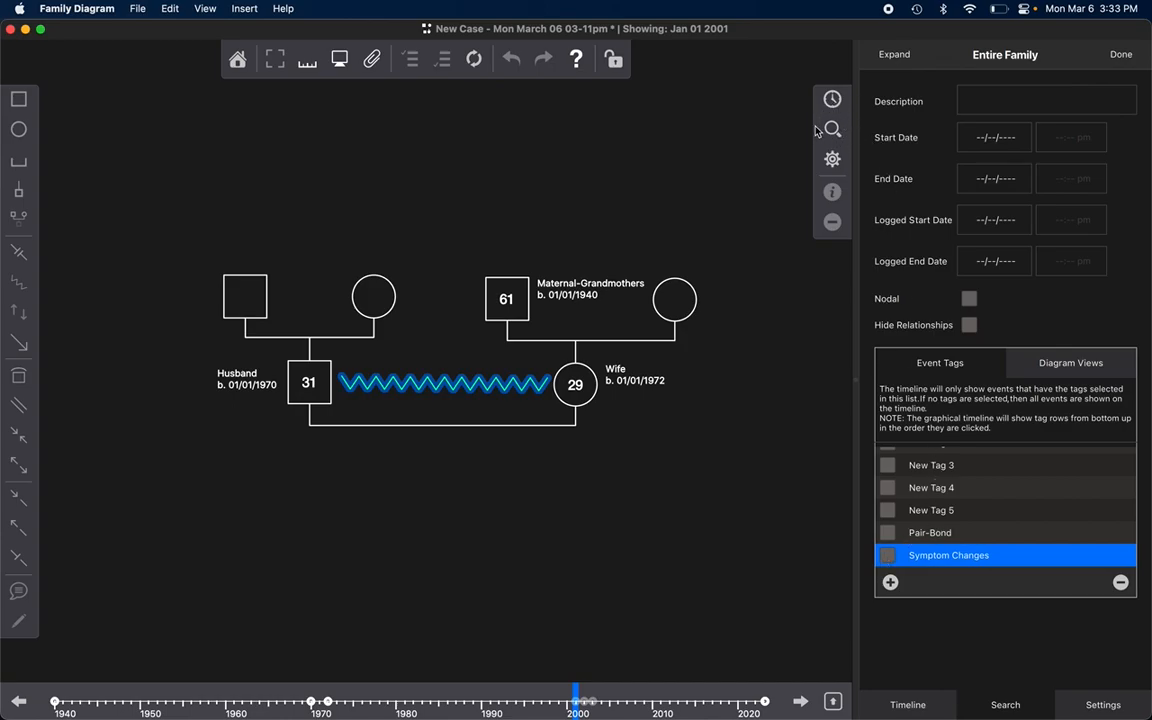
pyautogui.click(887, 558)
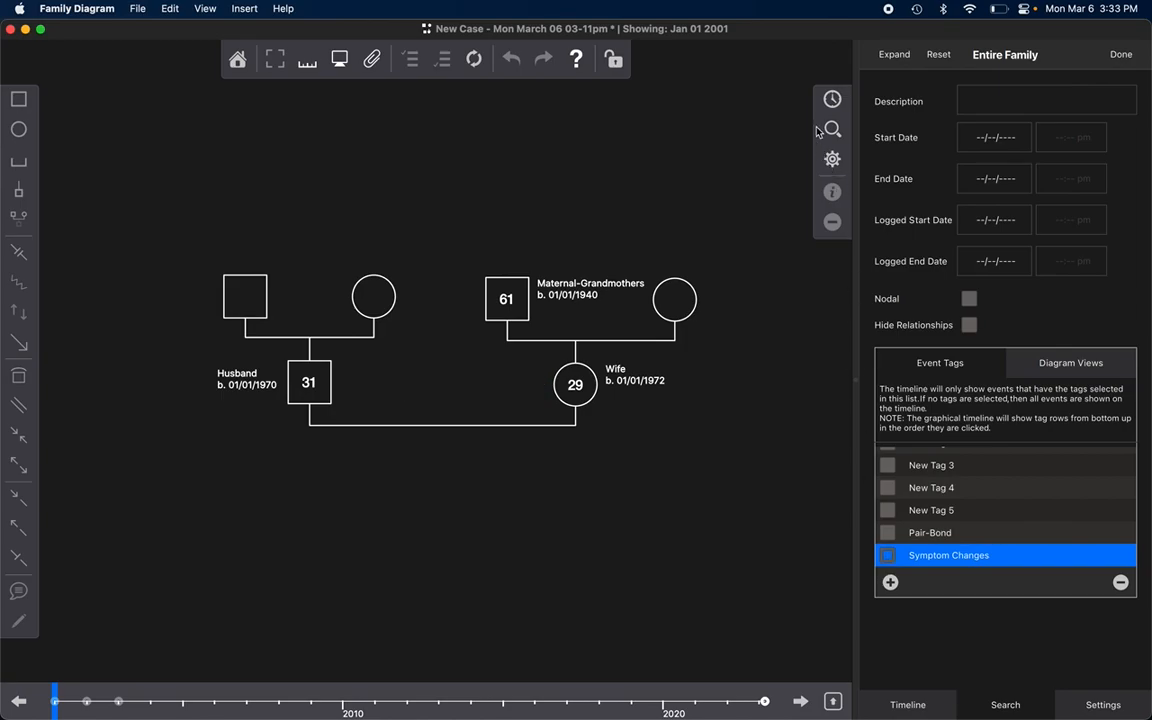
pyautogui.click(832, 99)
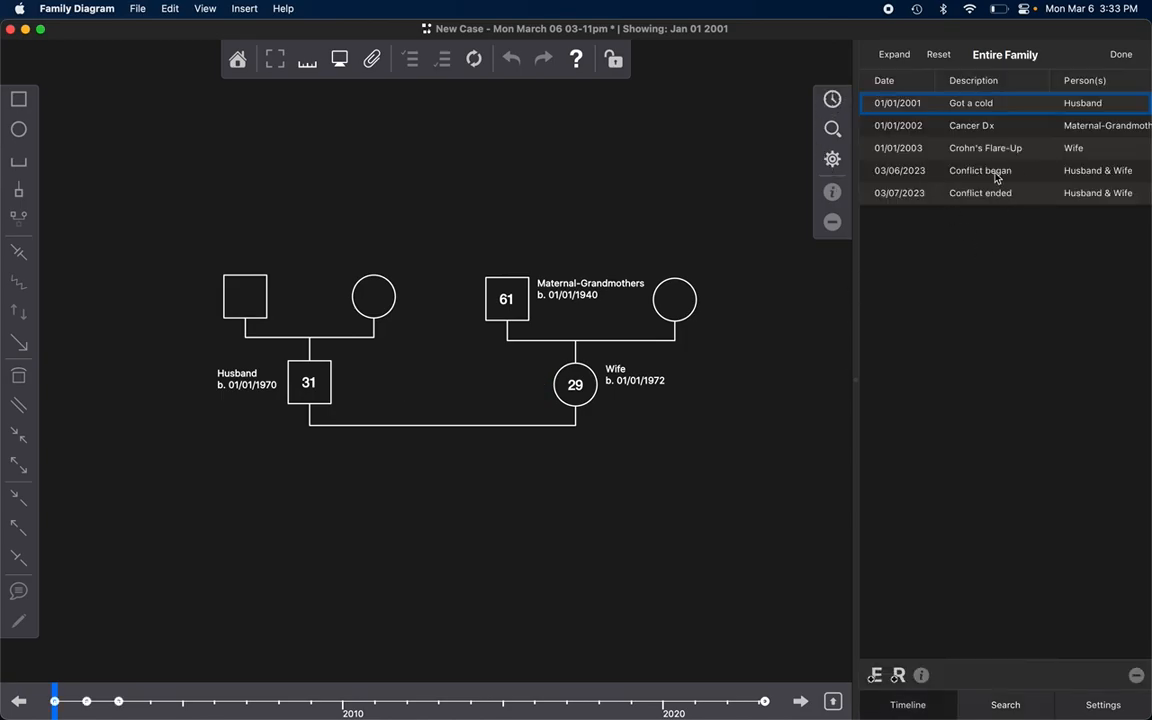
# Step: Go through the filtered timeline events one by one, from Got a cold to Conflict ended
pyautogui.click(995, 103)
pyautogui.click(1005, 125)
pyautogui.click(997, 148)
pyautogui.click(985, 170)
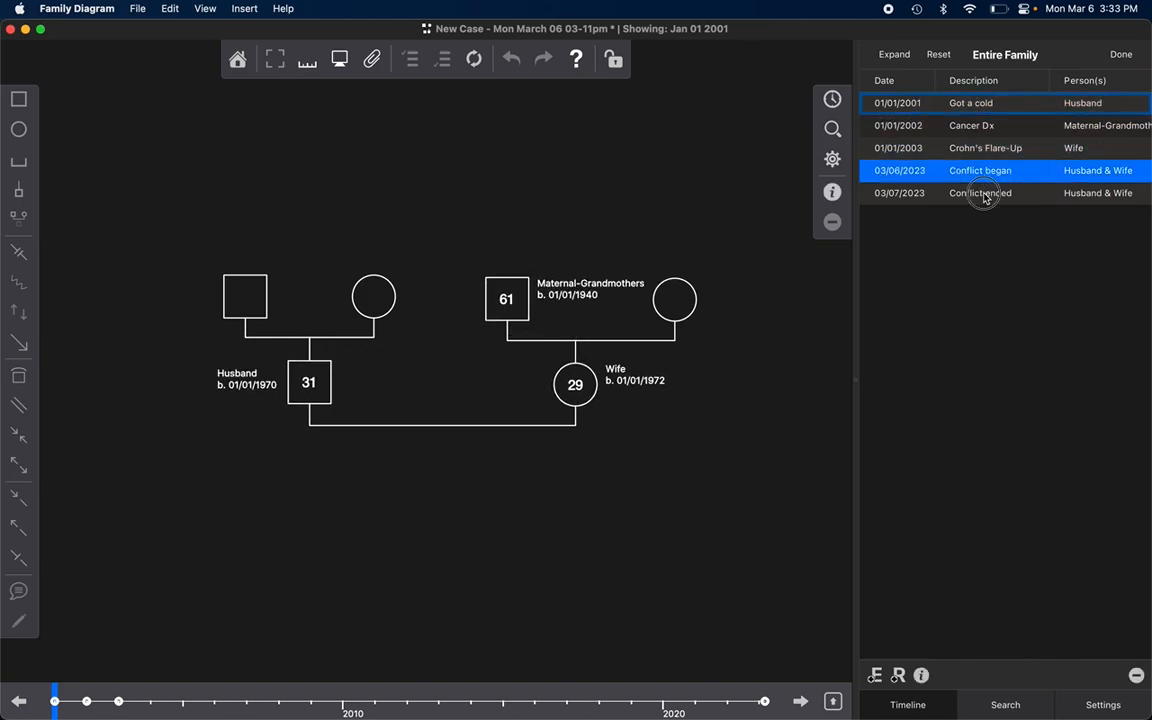
pyautogui.click(980, 193)
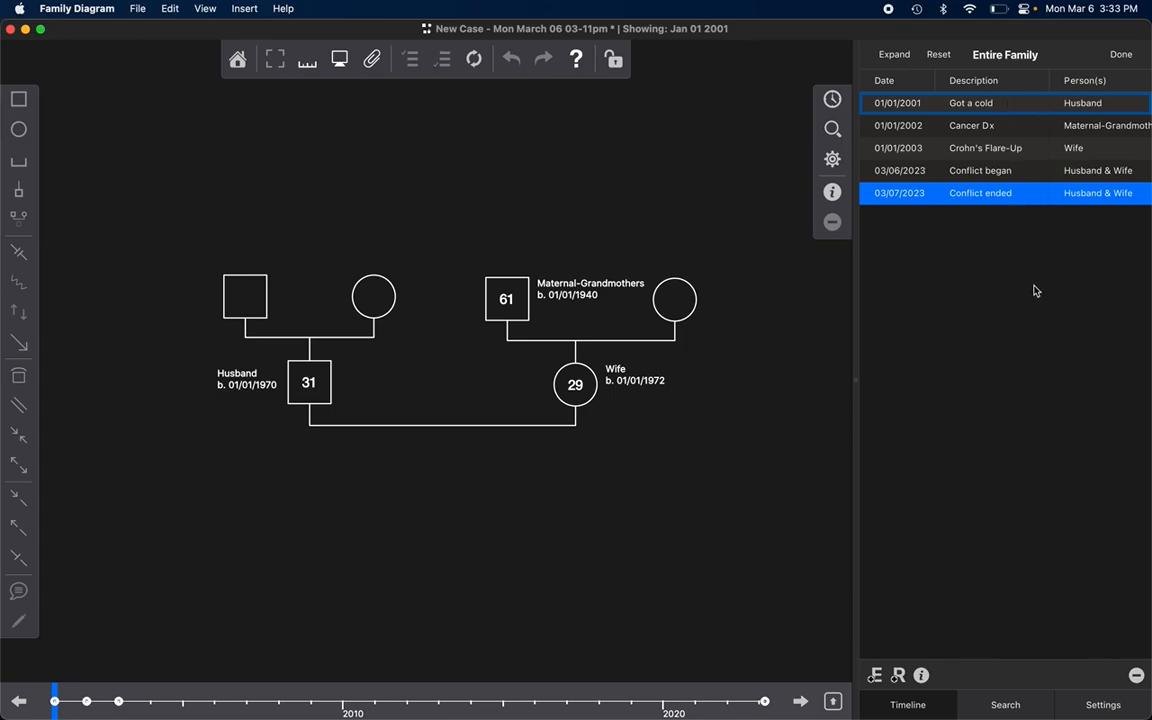
# Step: Step the diagram through the filtered events from Jan 01 2001 to Mar 07 2023 to examine the Conflict symbol over time
pyautogui.click(73, 701)
pyautogui.moveTo(73, 701)
pyautogui.mouseDown()
pyautogui.moveTo(219, 690)
pyautogui.moveTo(64, 700)
pyautogui.mouseUp()
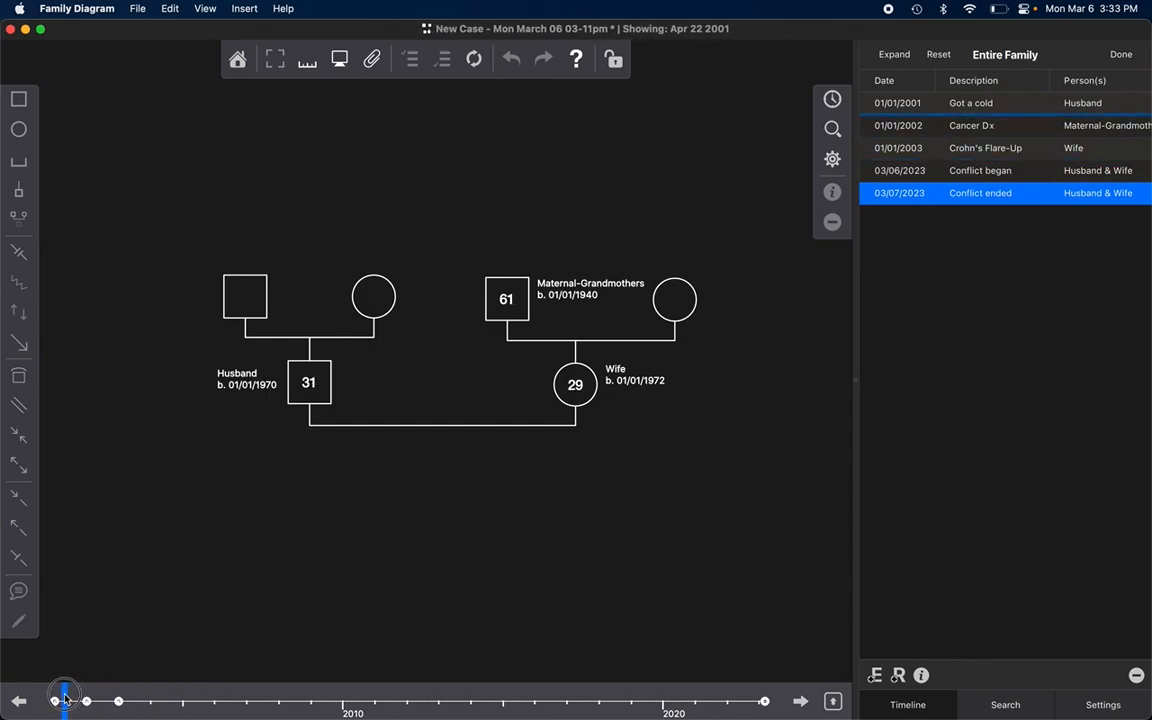
pyautogui.click(19, 701)
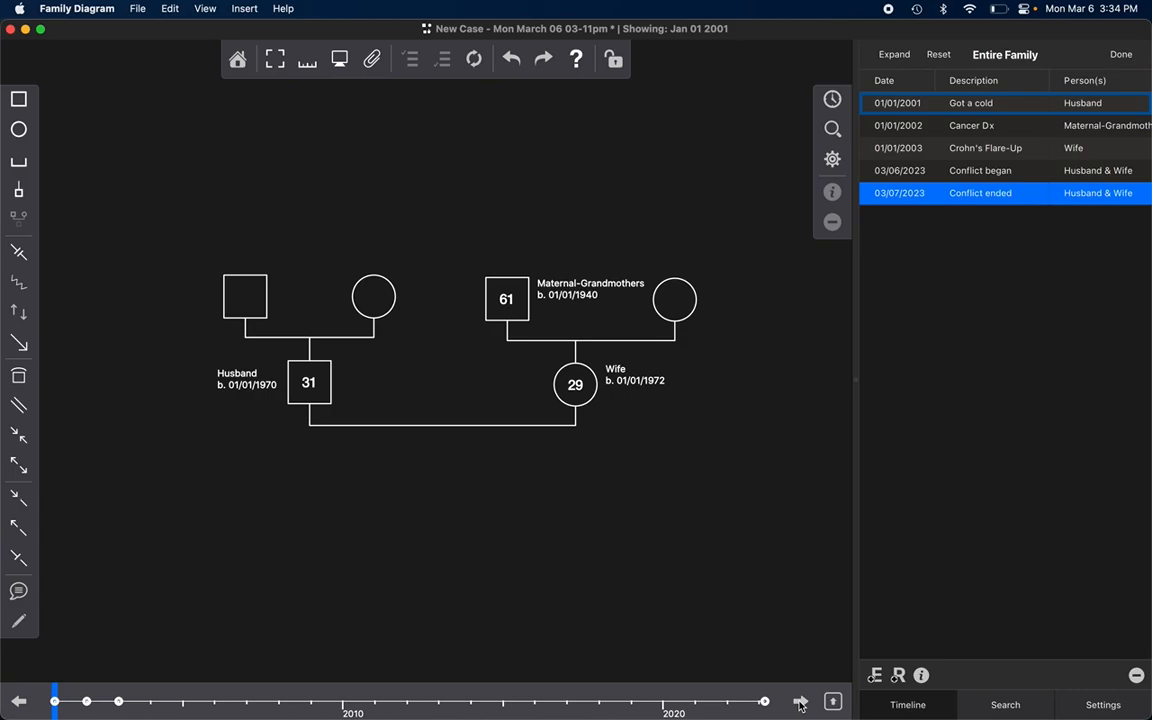
pyautogui.click(800, 703)
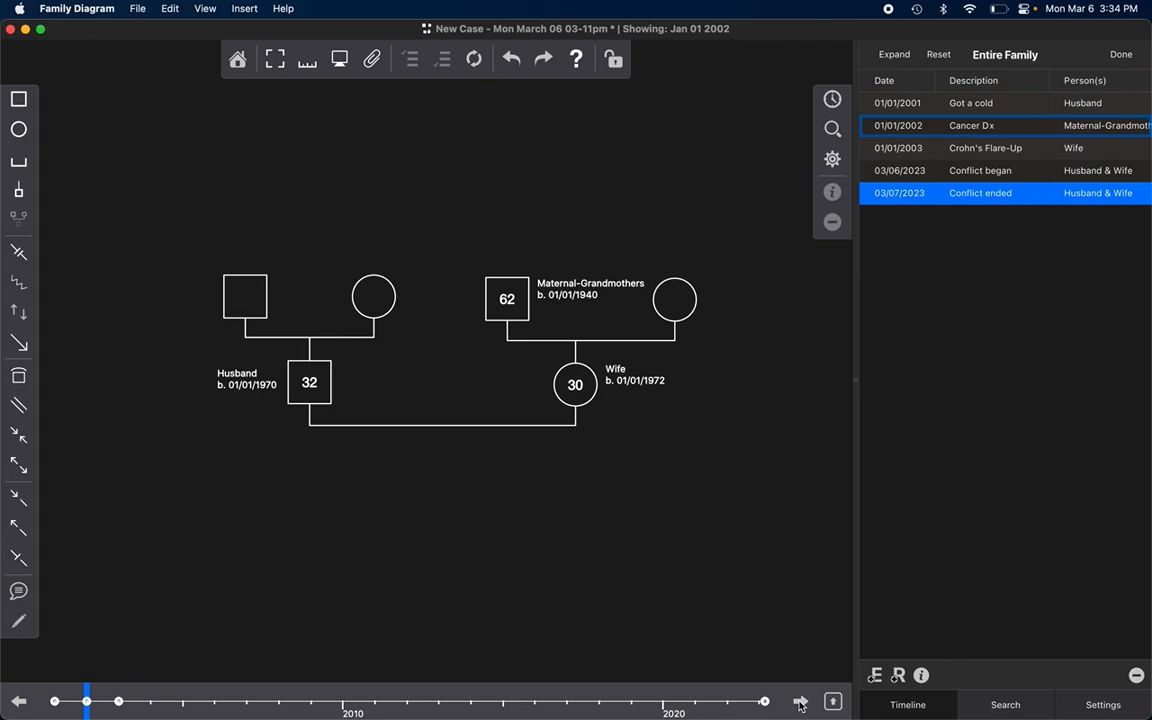
pyautogui.click(800, 703)
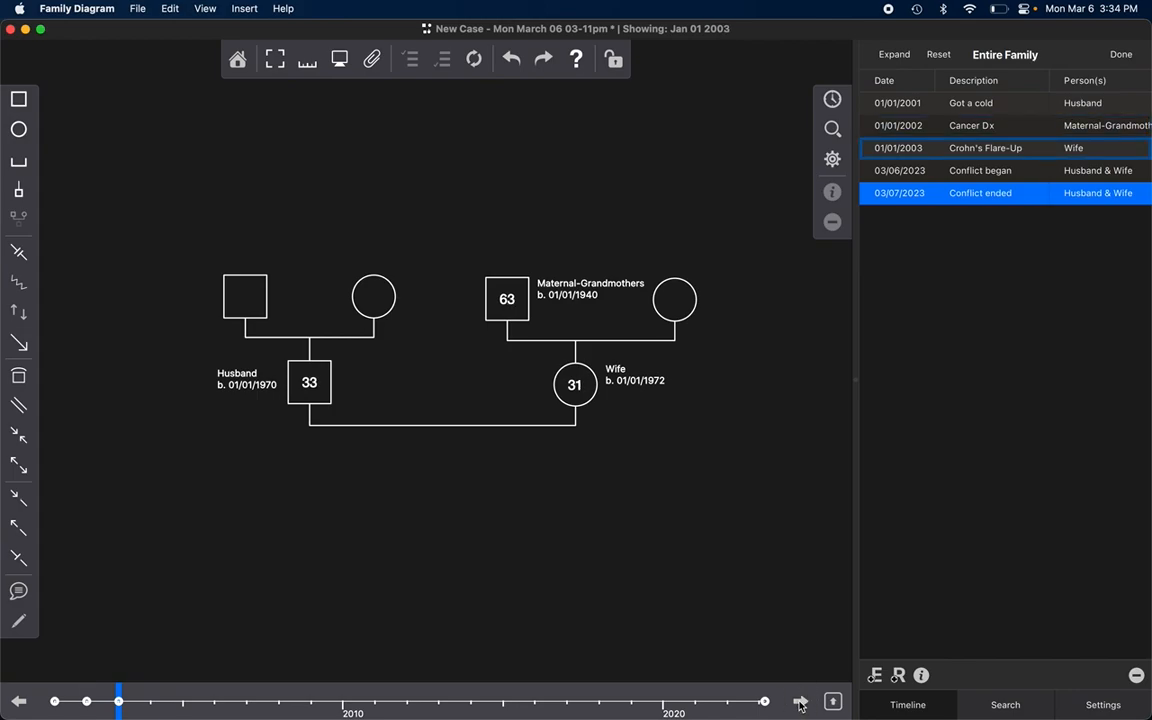
pyautogui.click(800, 703)
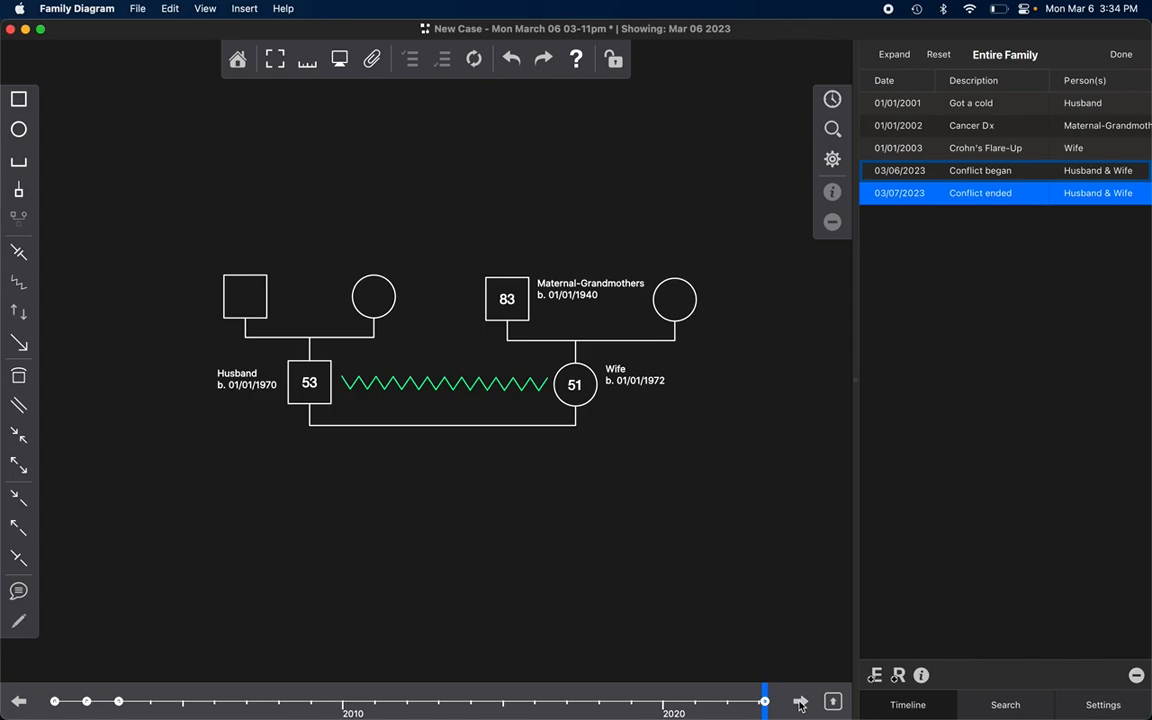
pyautogui.click(800, 703)
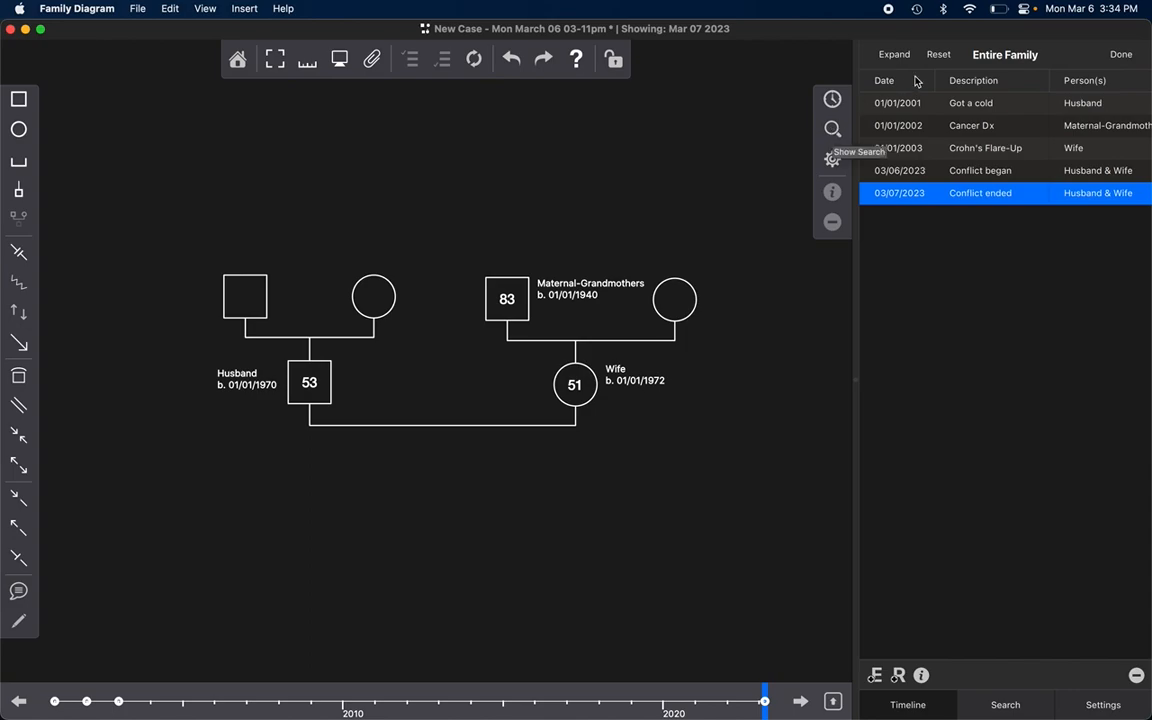
# Step: Reset the Symptom Changes filter and move the diagram date back to Mar 06 2023
pyautogui.click(939, 57)
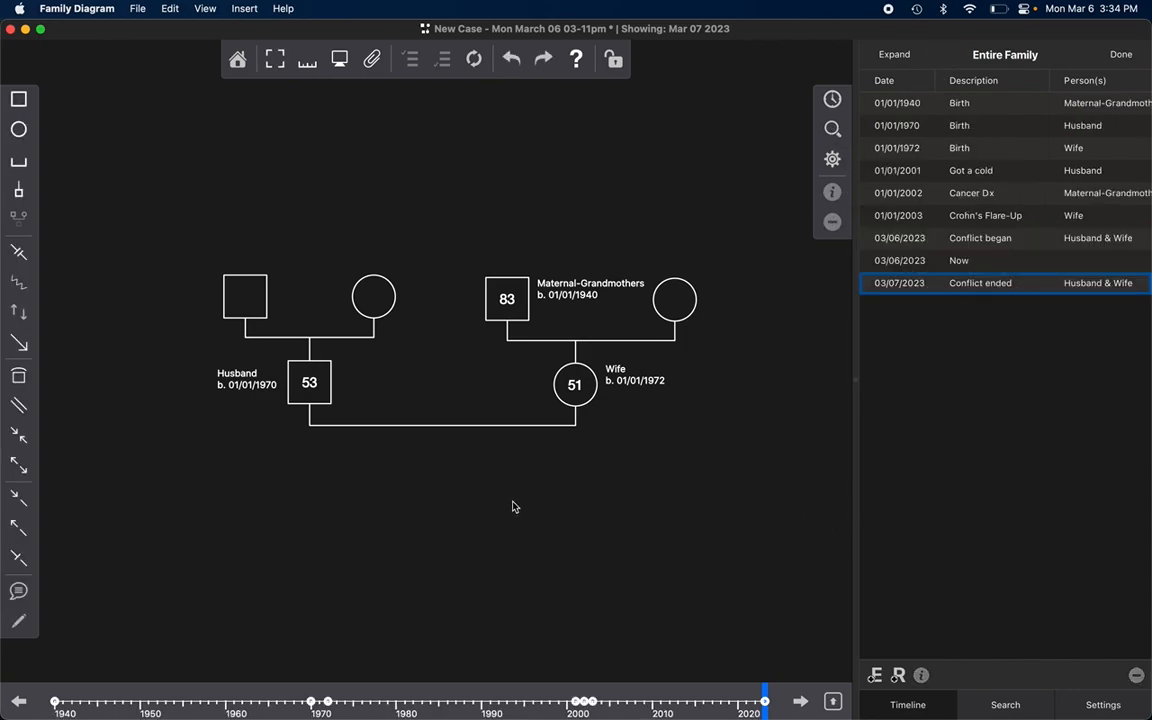
pyautogui.press('Up')
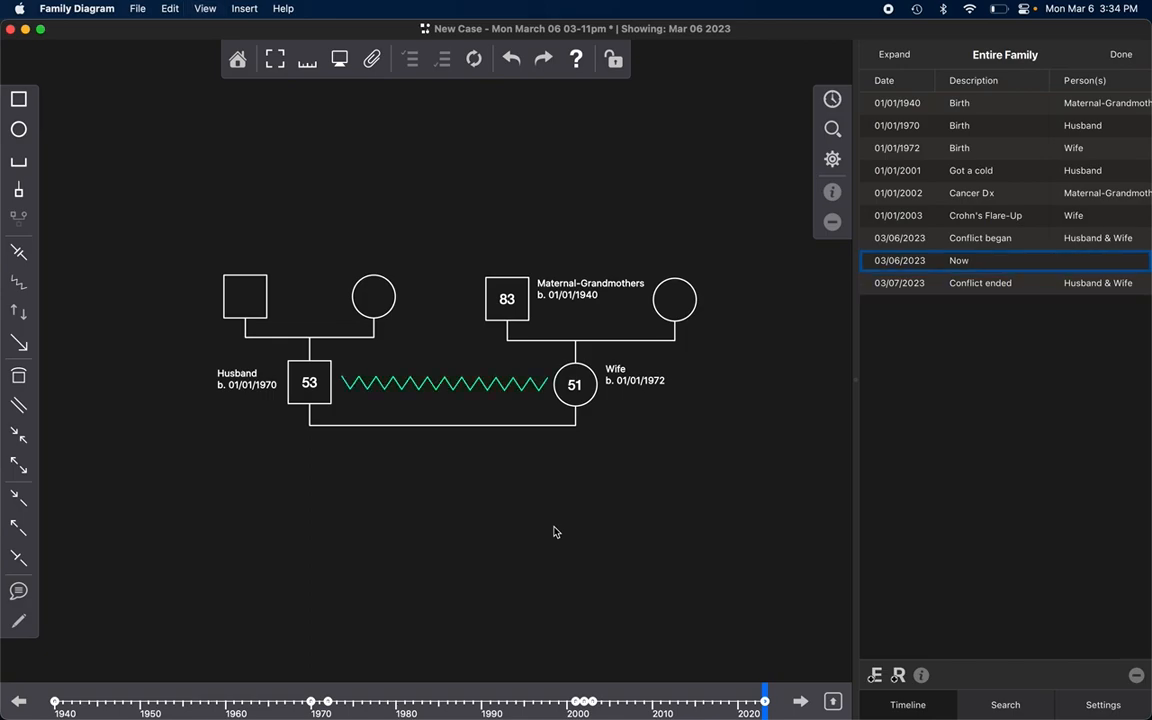
# Step: Reopen the Conflict relationship's properties and review its color choices and assigned event tags
pyautogui.doubleClick(437, 381)
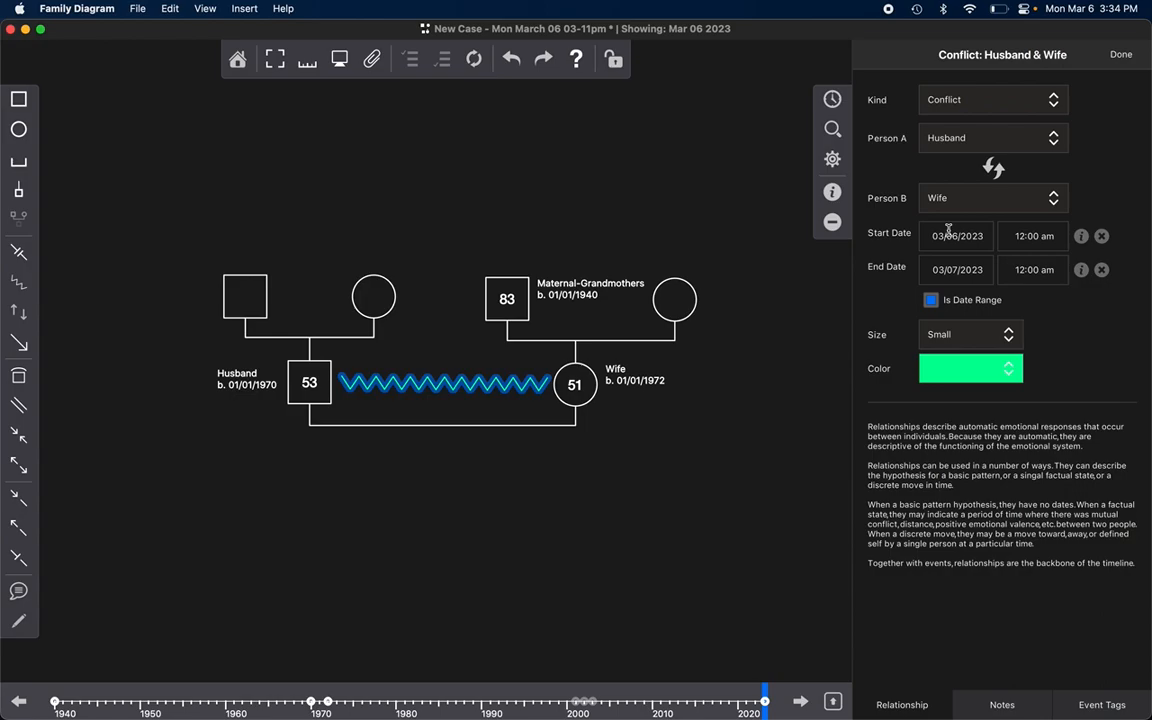
pyautogui.click(965, 368)
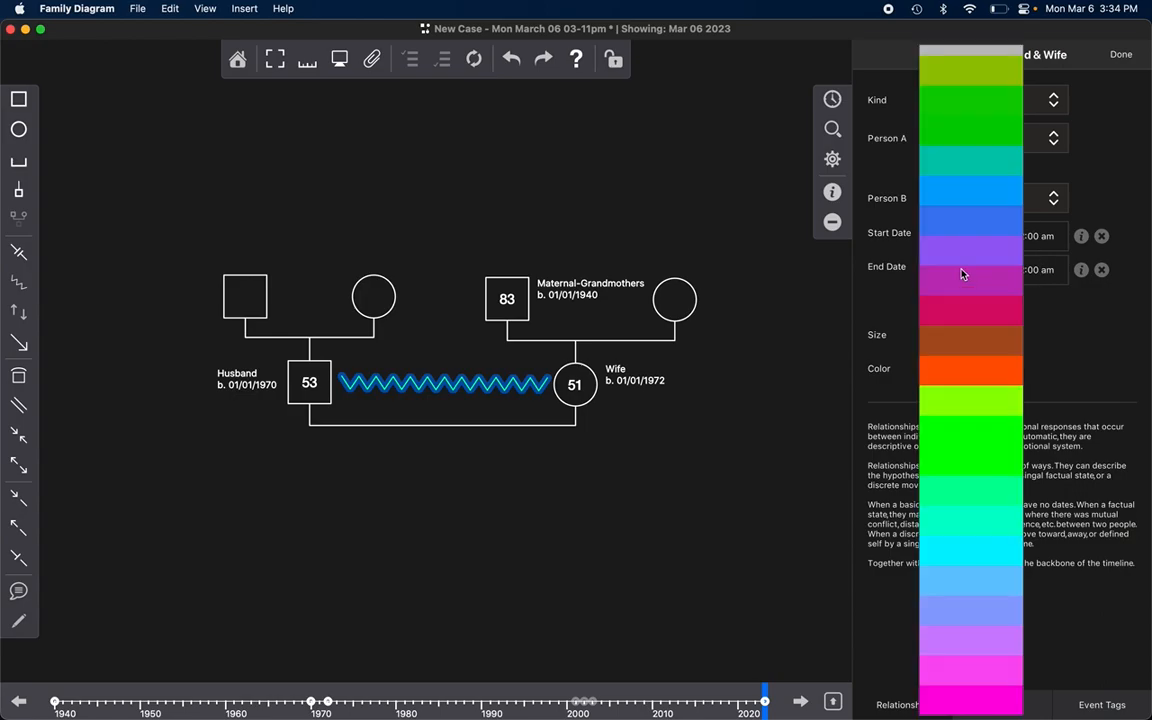
pyautogui.click(1018, 430)
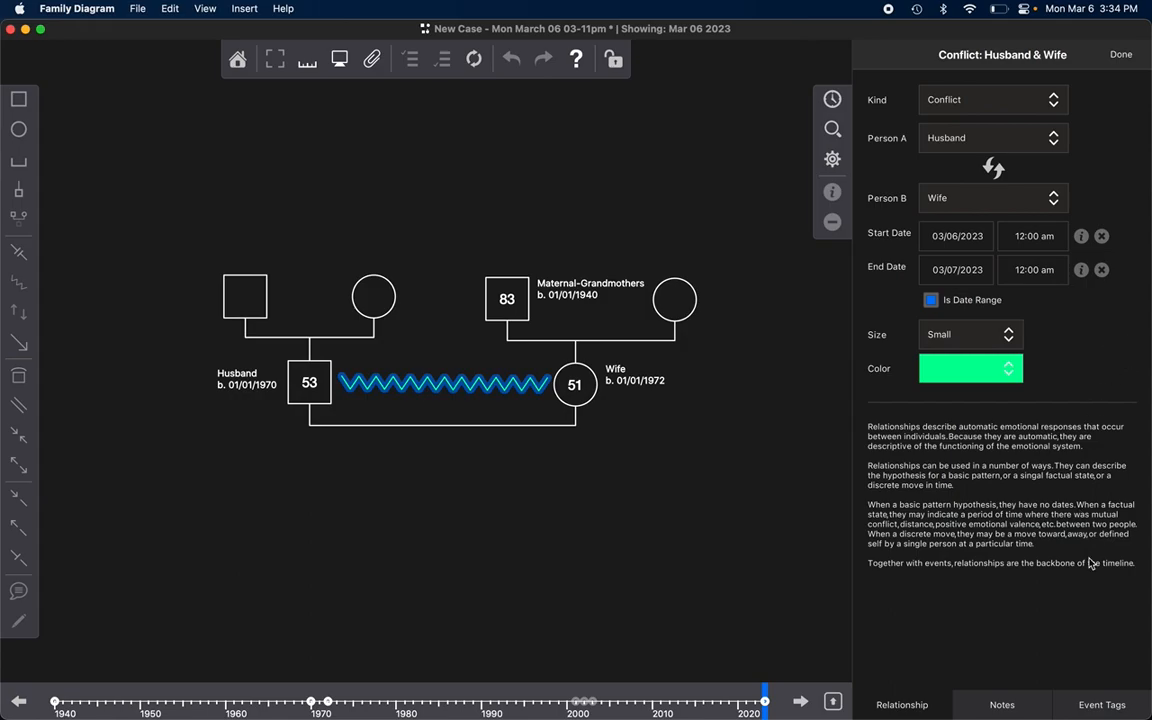
pyautogui.click(1103, 706)
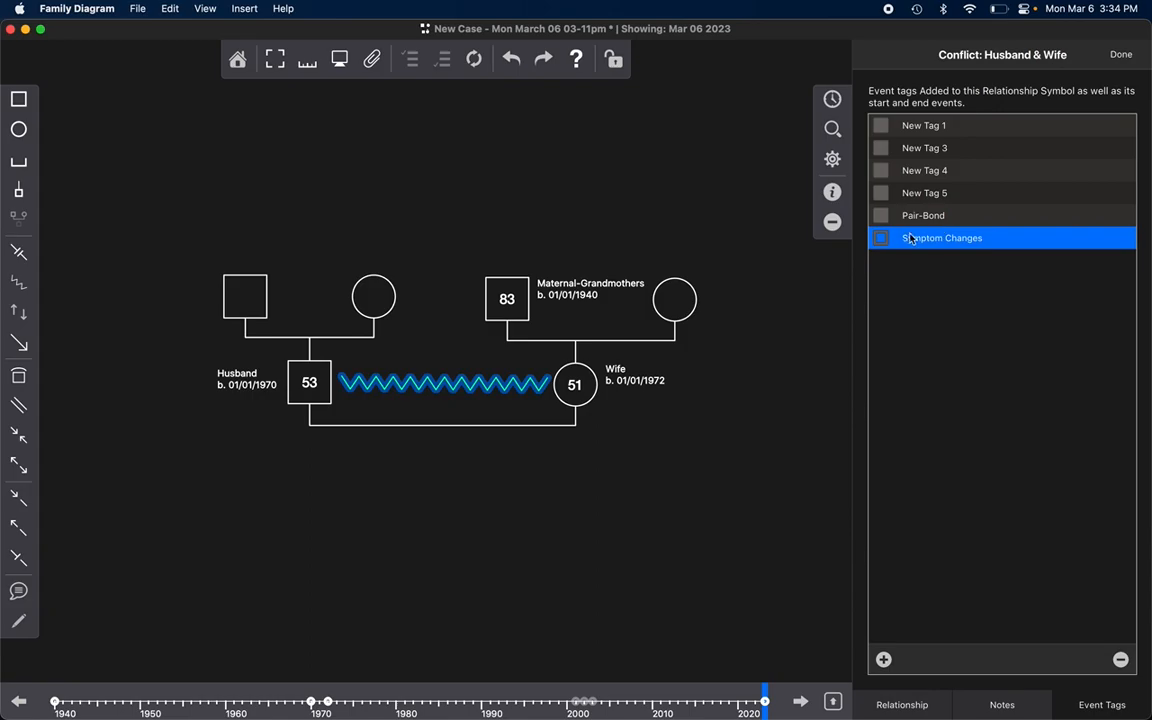
# Step: Look up the Conflict began and Conflict ended events in the family timeline and check the event search filters
pyautogui.click(768, 427)
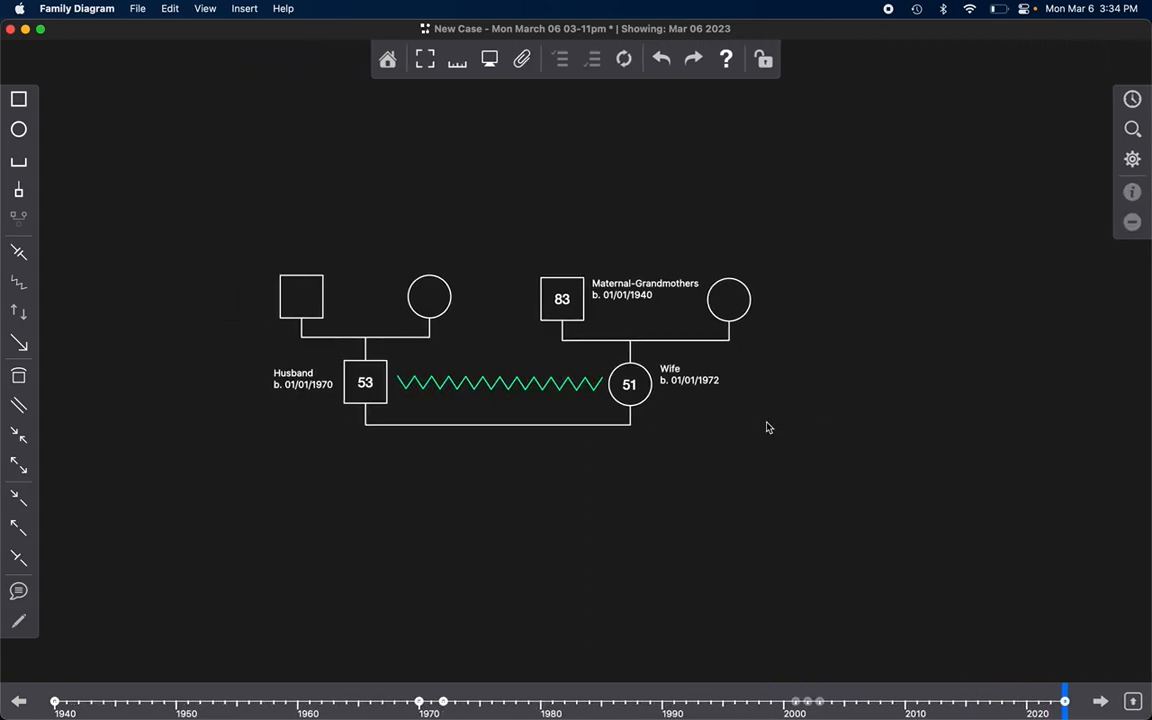
pyautogui.click(1133, 100)
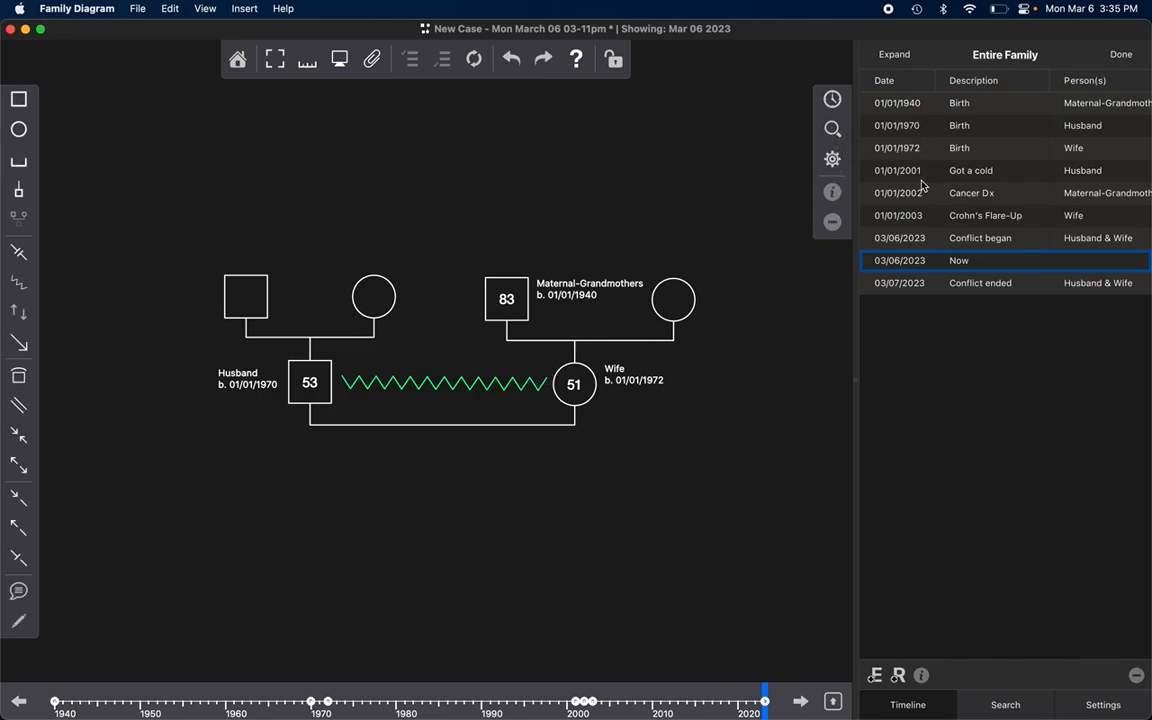
pyautogui.click(973, 242)
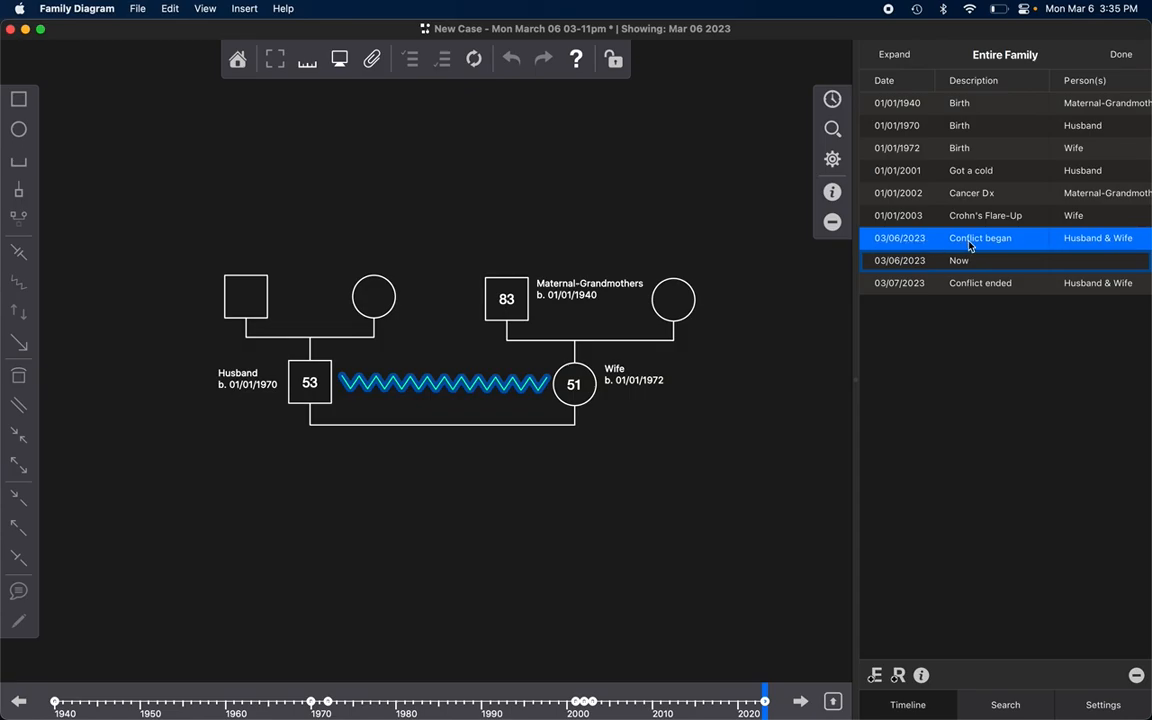
pyautogui.keyDown('super'); pyautogui.click(1012, 285); pyautogui.keyUp('super')
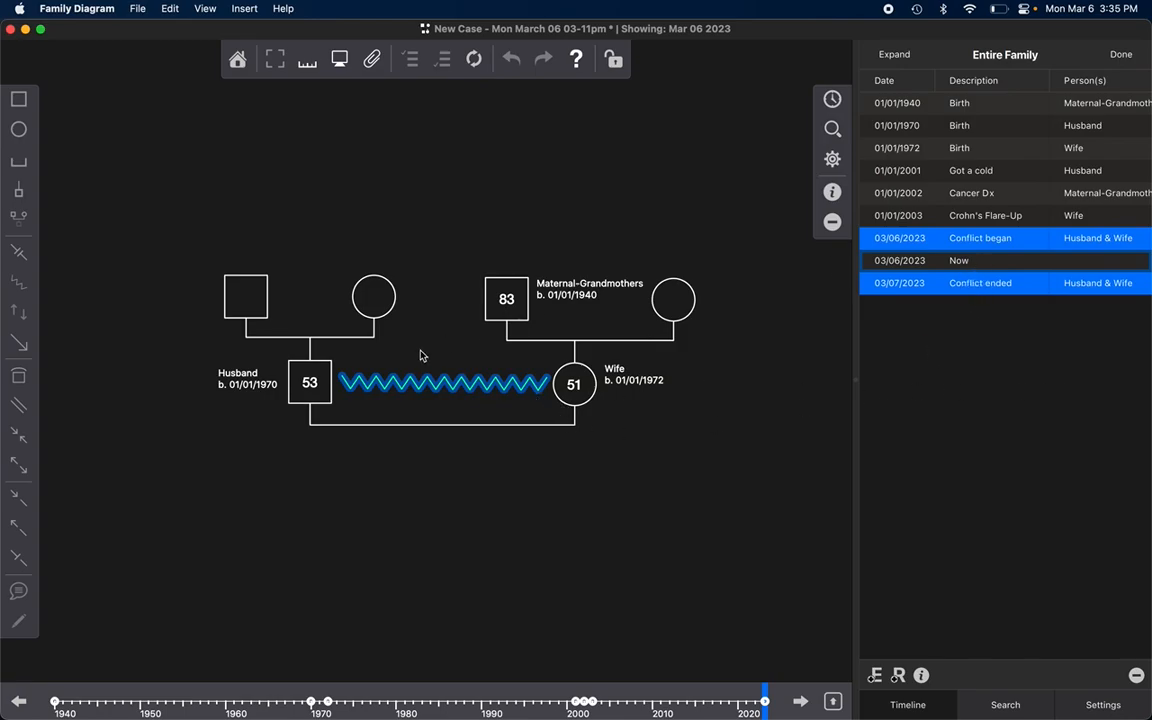
pyautogui.click(426, 422)
pyautogui.click(436, 338)
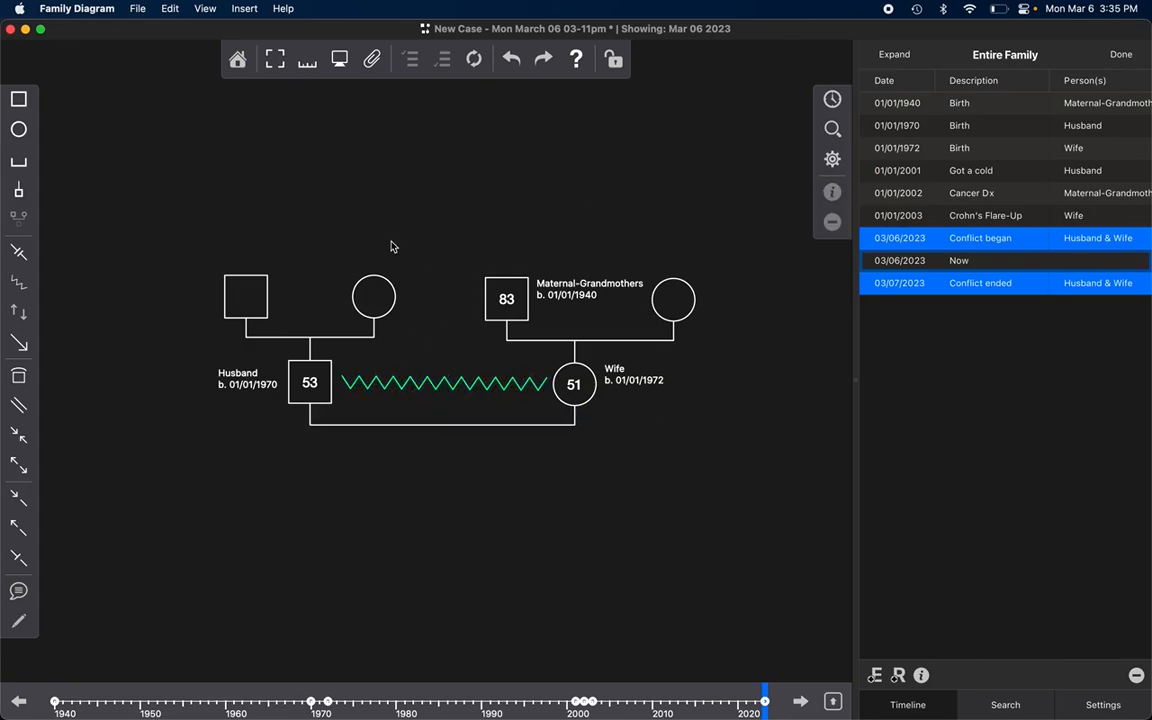
pyautogui.click(833, 131)
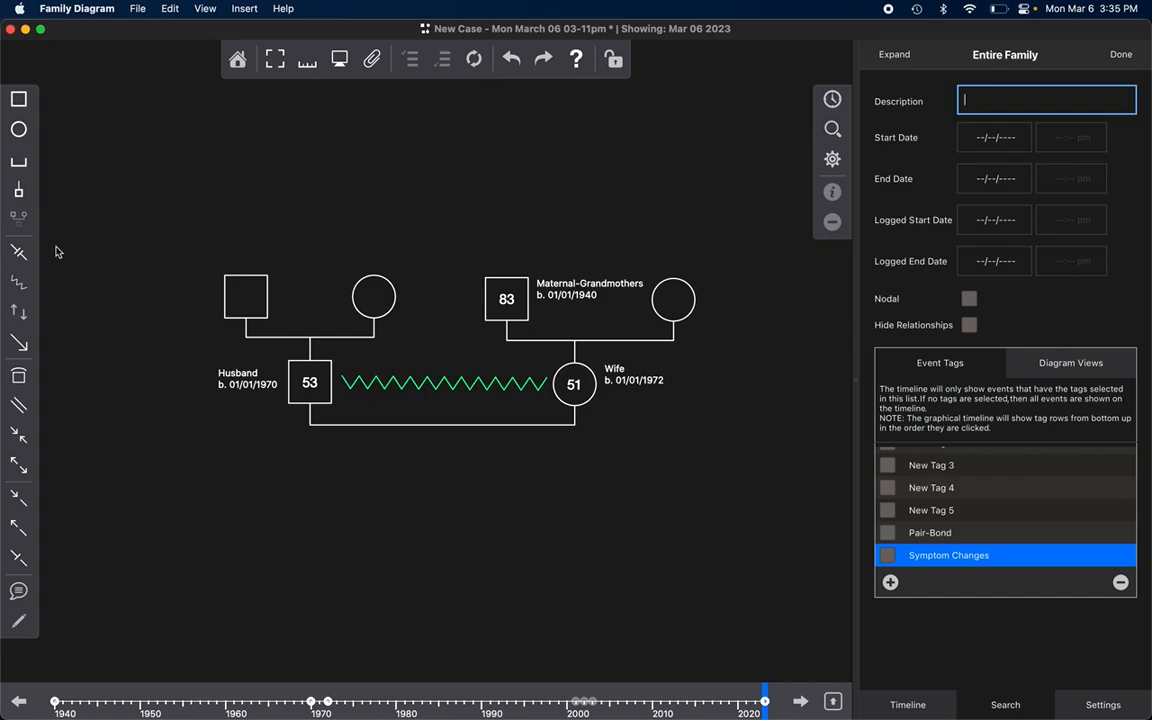
# Step: Add a Distance relationship symbol between the Husband's unnamed parents and date it 03/06/2016
pyautogui.click(18, 252)
pyautogui.moveTo(240, 290); pyautogui.dragTo(365, 303)
pyautogui.click(960, 238)
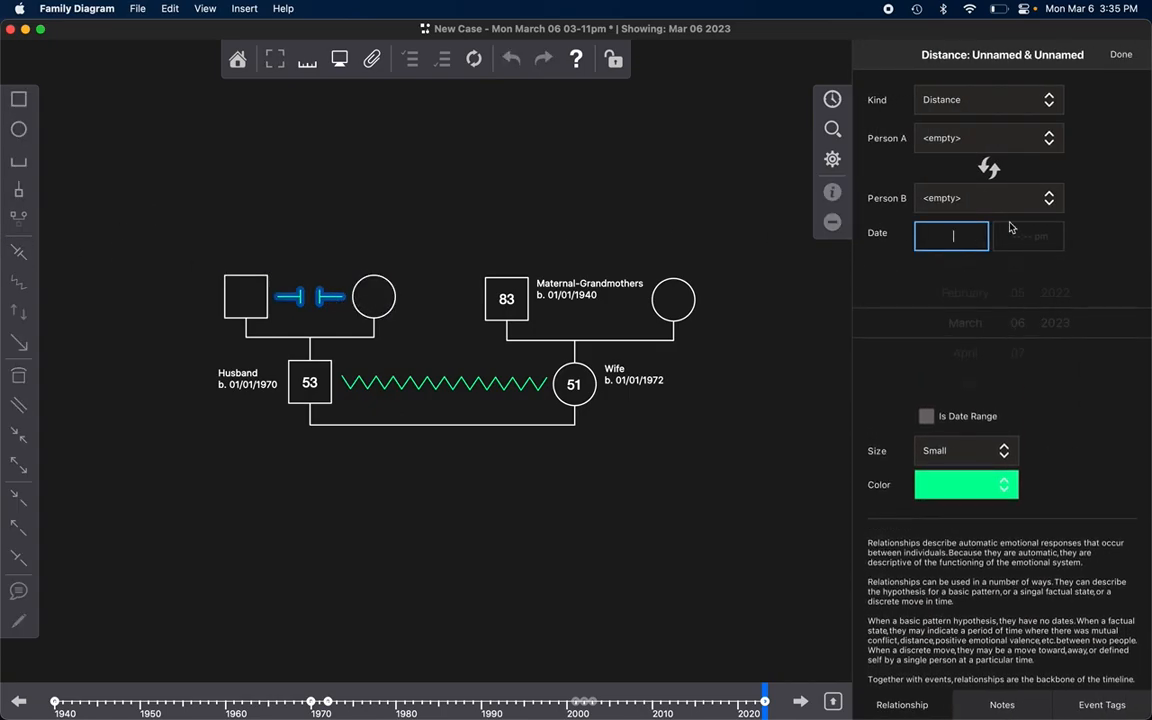
pyautogui.moveTo(1057, 278); pyautogui.dragTo(1100, 514)
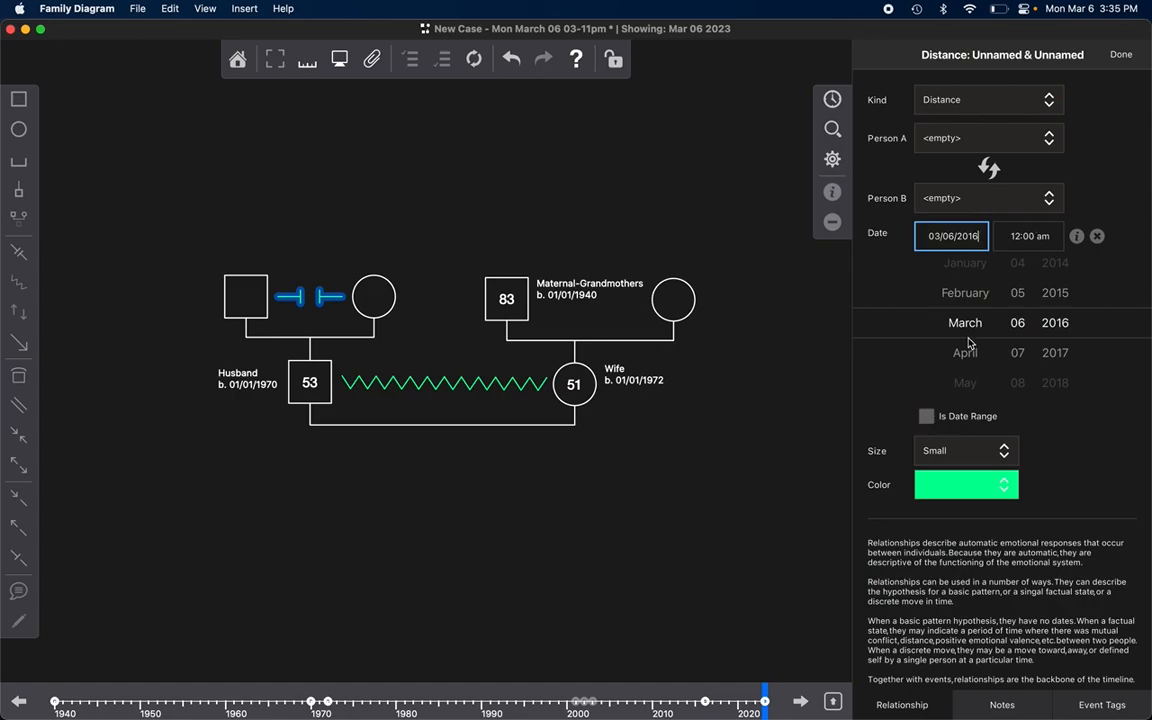
pyautogui.click(1098, 184)
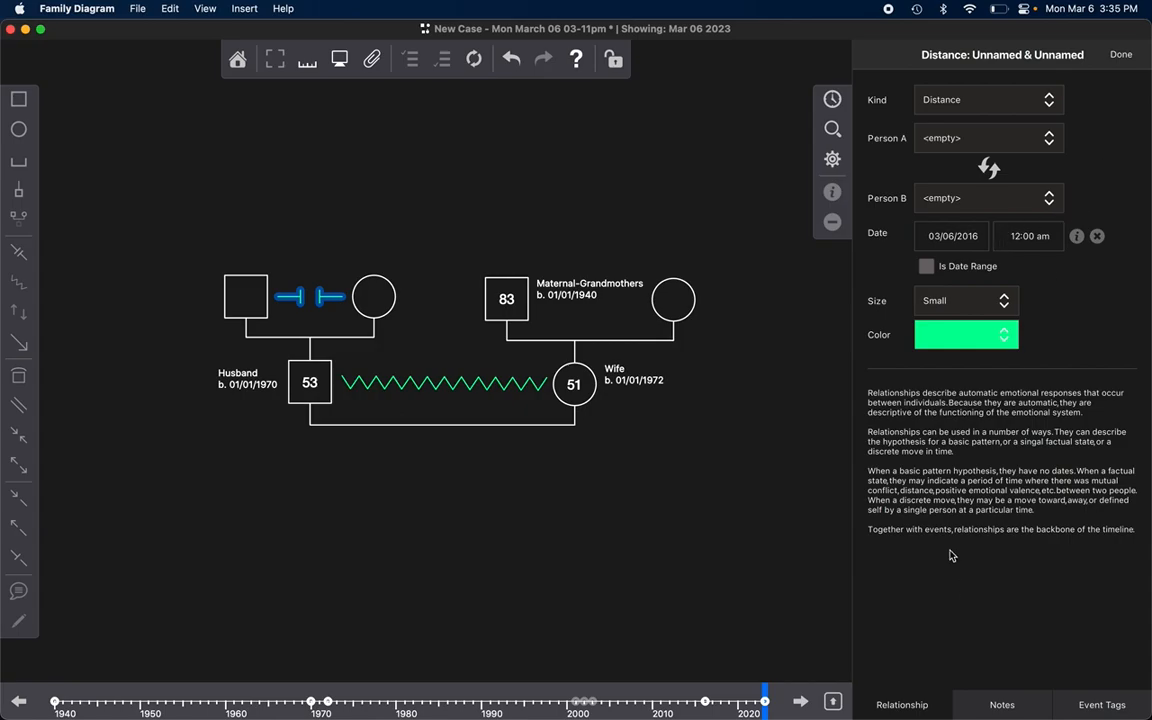
# Step: Examine the Distance began event in the family timeline and its event details
pyautogui.click(832, 100)
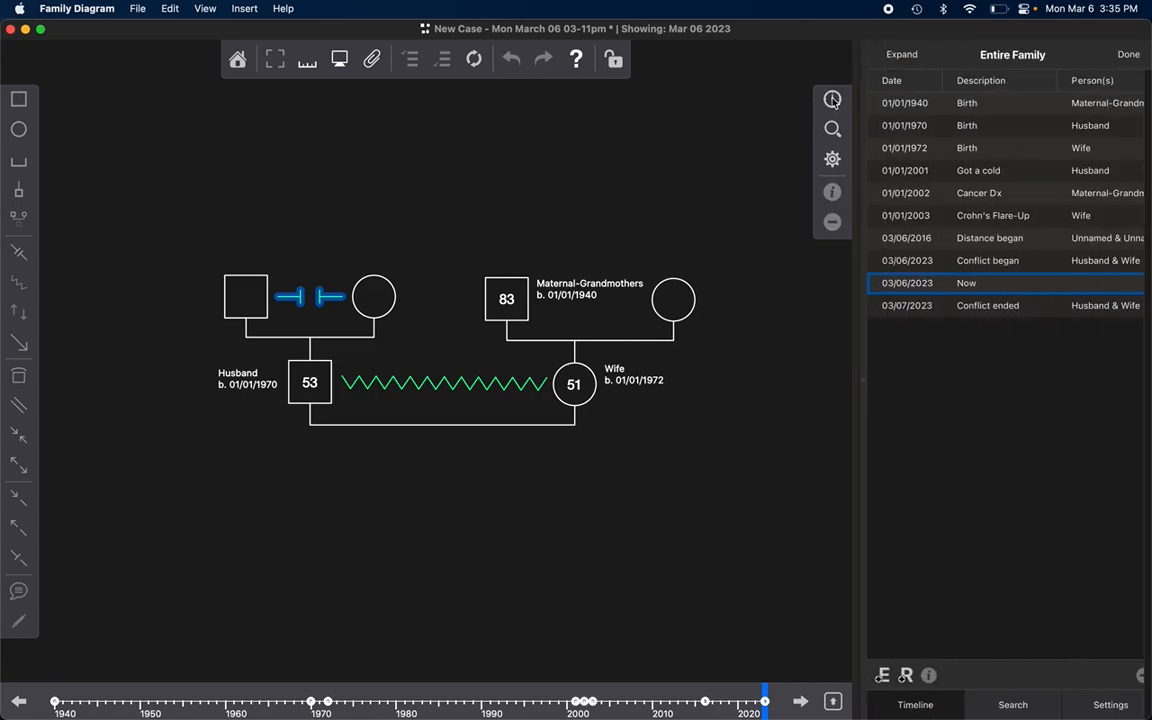
pyautogui.click(981, 237)
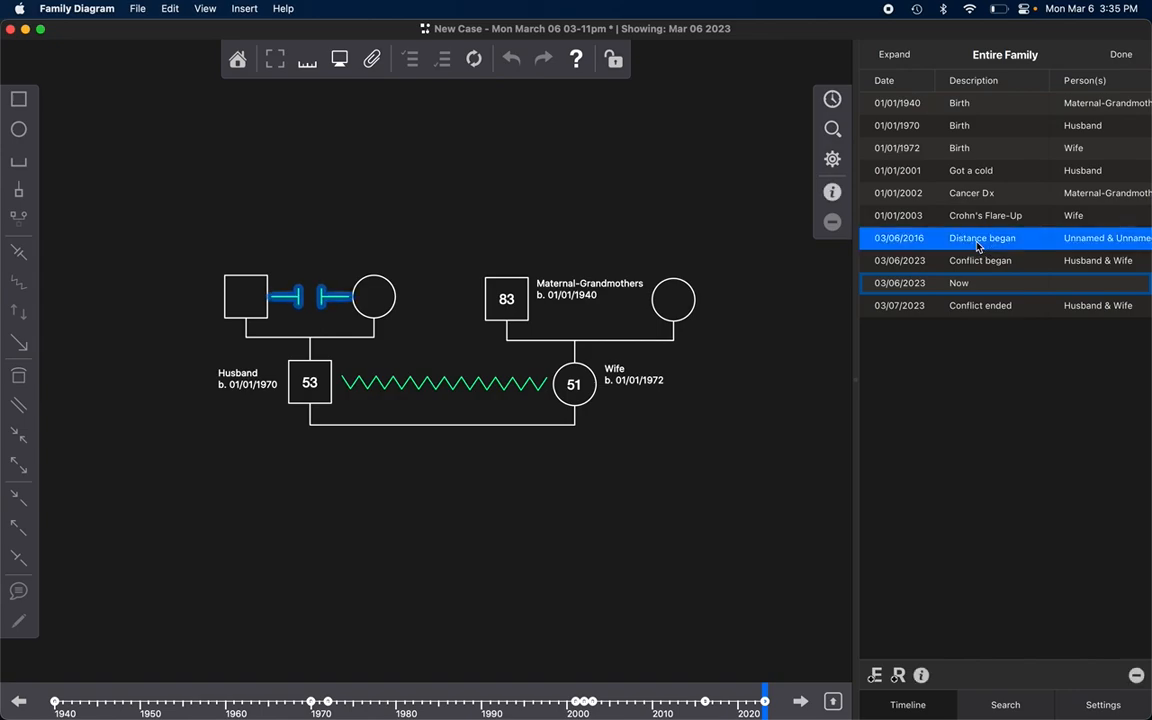
pyautogui.moveTo(856, 214)
pyautogui.mouseDown()
pyautogui.moveTo(766, 208)
pyautogui.moveTo(856, 214)
pyautogui.mouseUp()
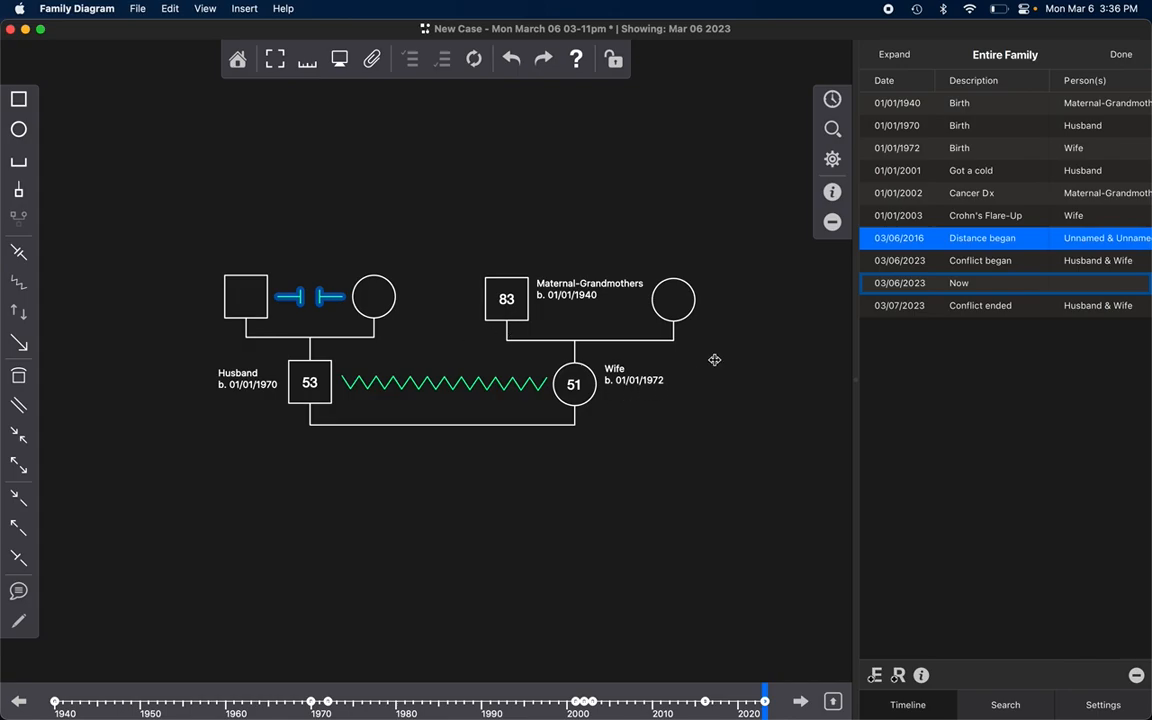
pyautogui.click(921, 676)
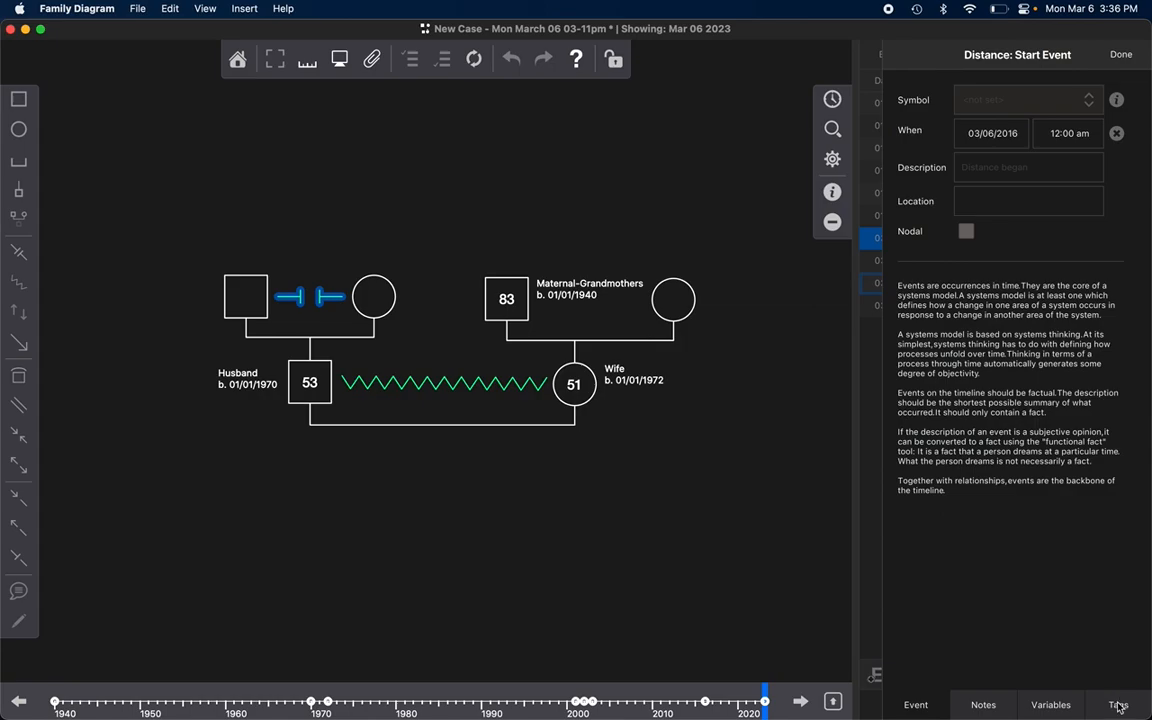
pyautogui.click(1121, 54)
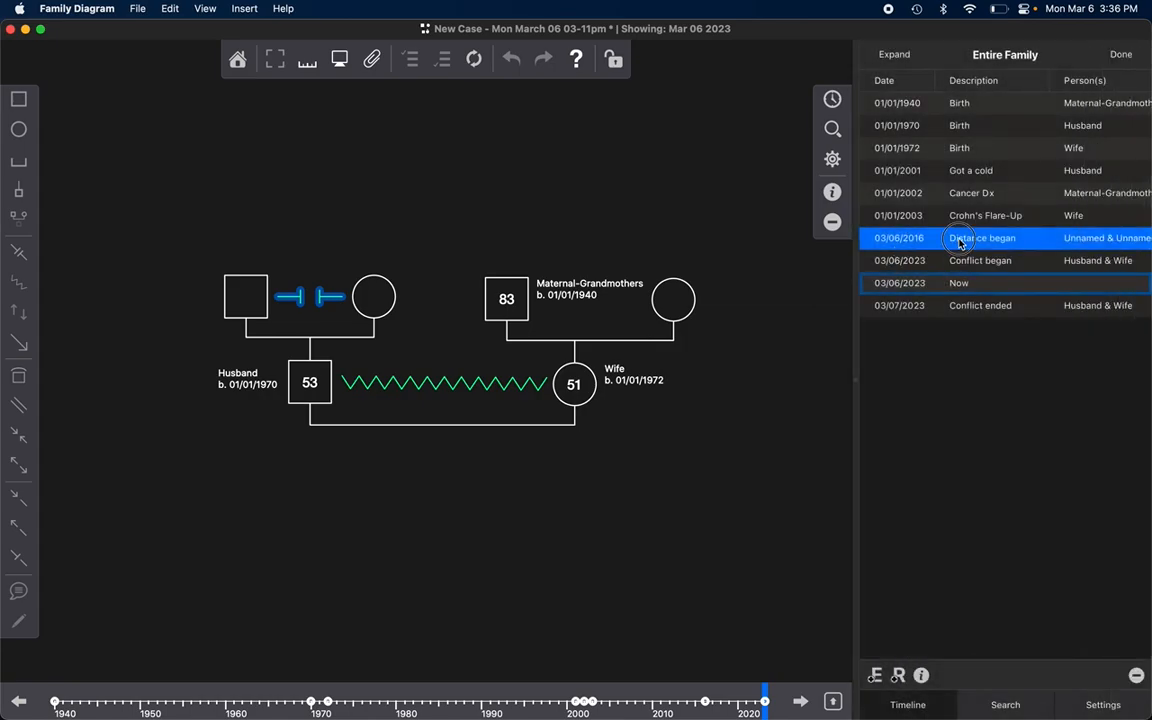
# Step: Rename New Tag 5 as Distances and assign that tag to the Distance relationship between the Husband's parents
pyautogui.doubleClick(327, 303)
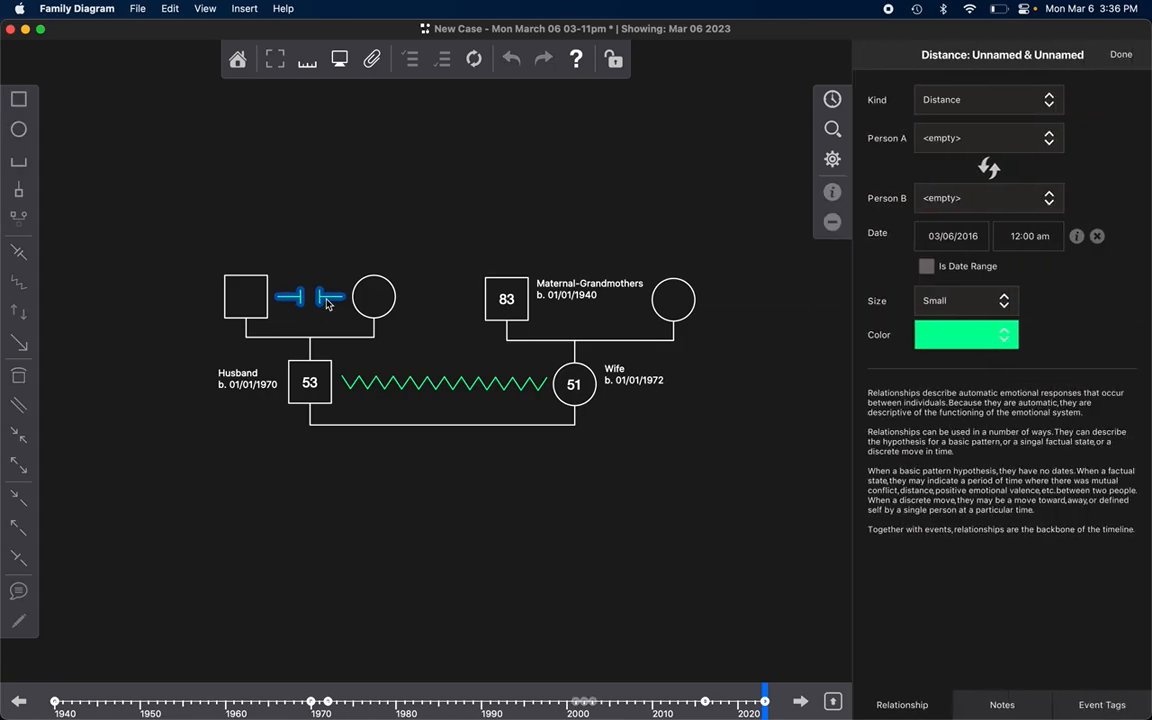
pyautogui.click(1097, 705)
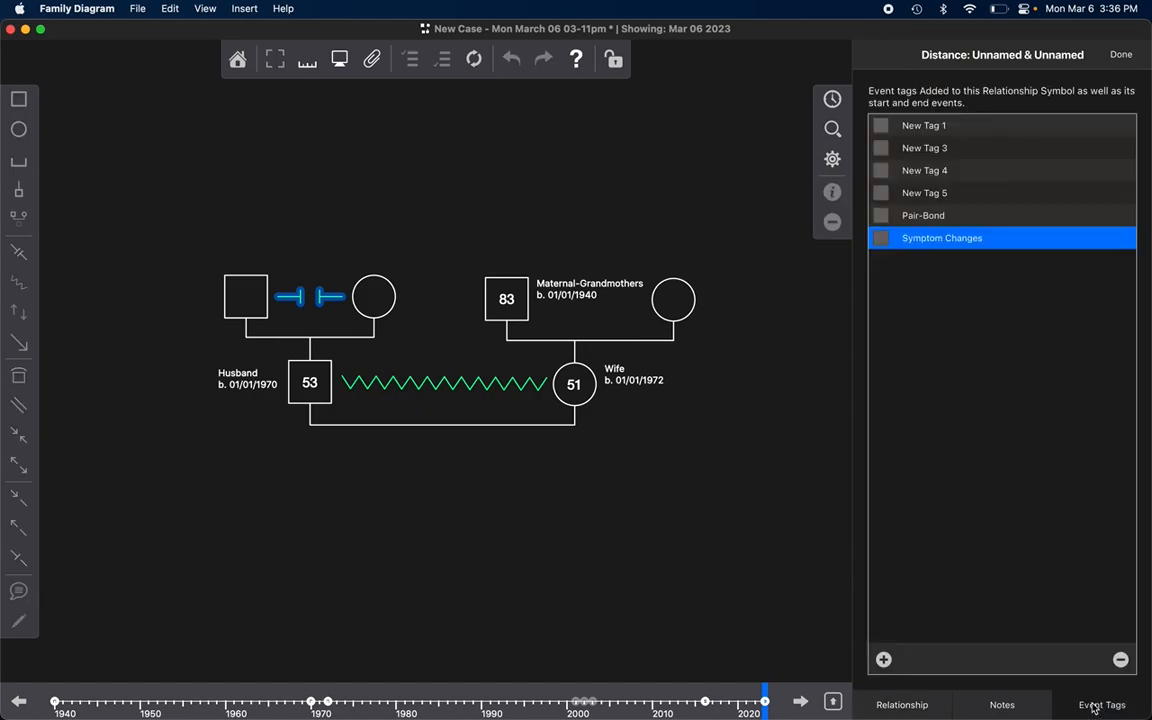
pyautogui.doubleClick(930, 195)
pyautogui.write('Distances')
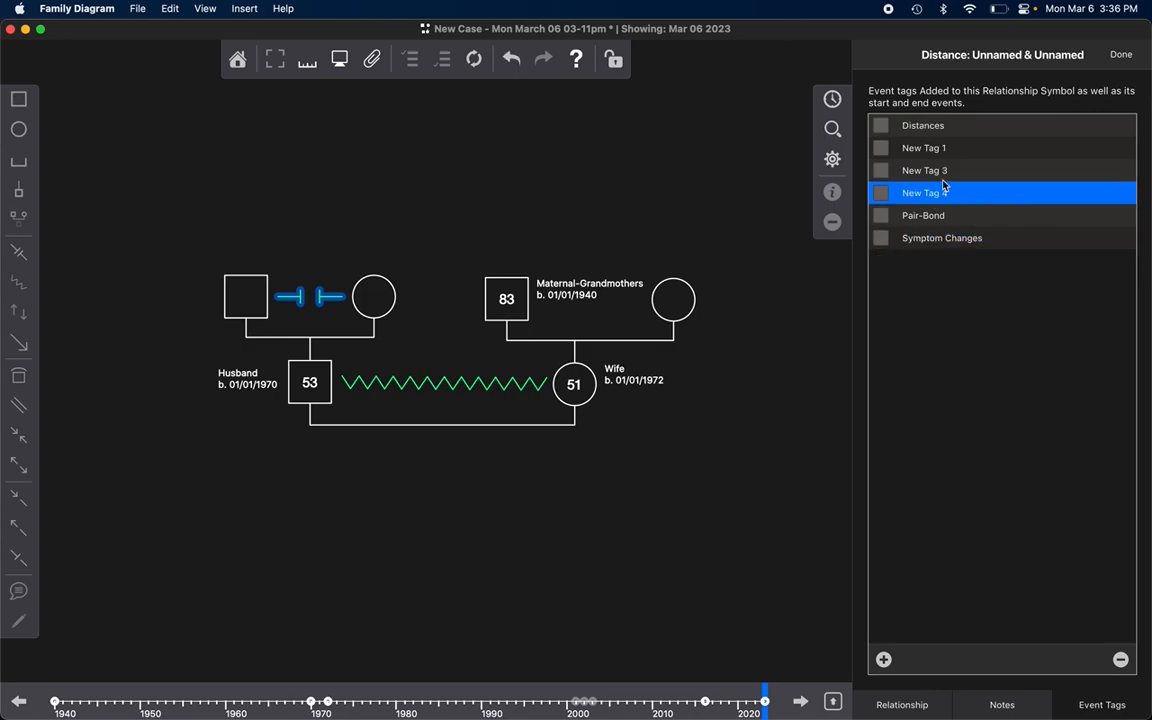
pyautogui.click(935, 125)
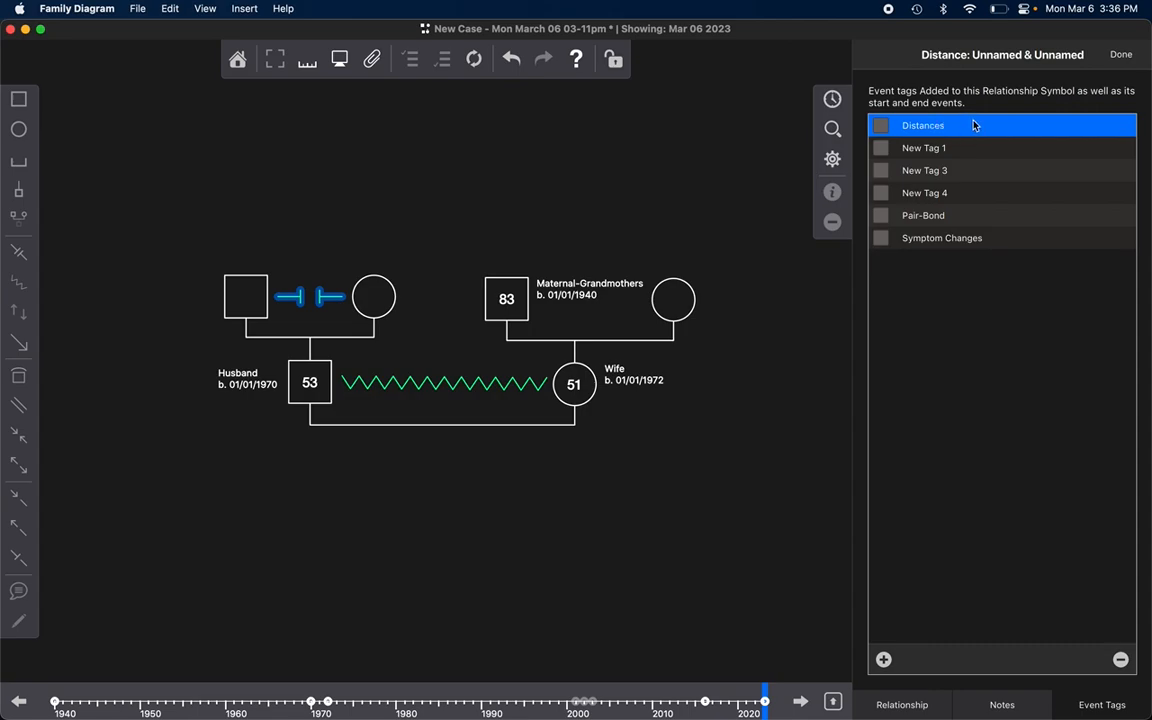
pyautogui.click(882, 126)
pyautogui.click(305, 285)
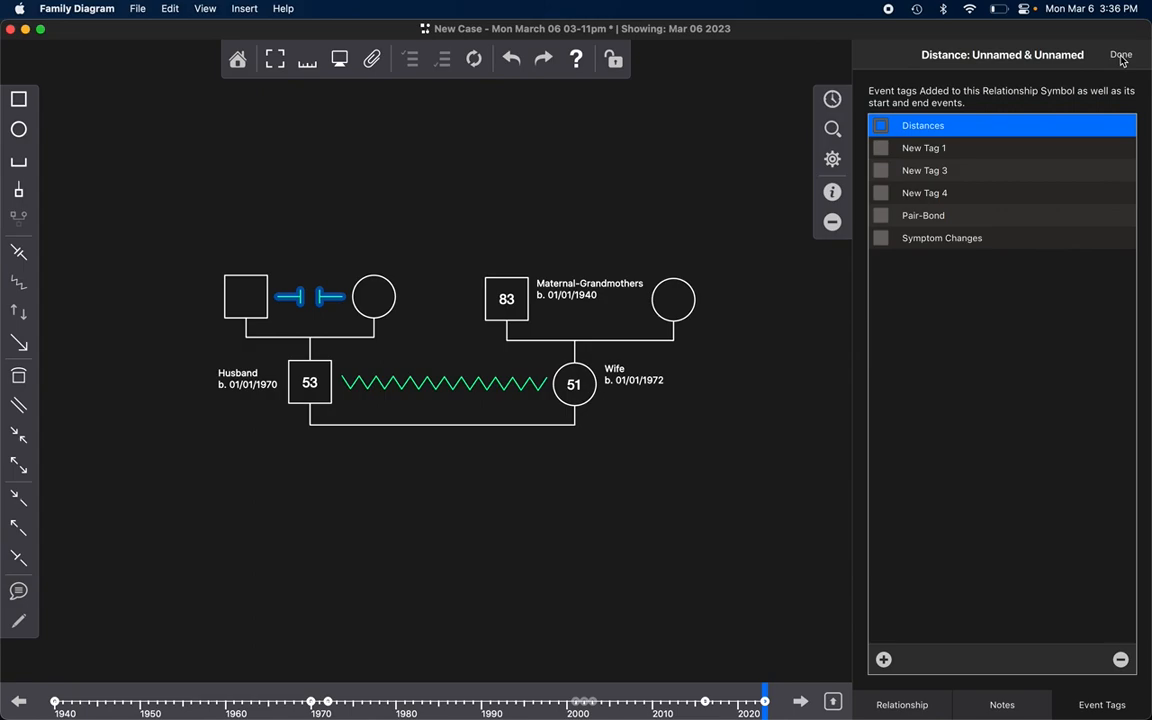
# Step: Filter the family timeline by the Symptom Changes event tag
pyautogui.click(832, 128)
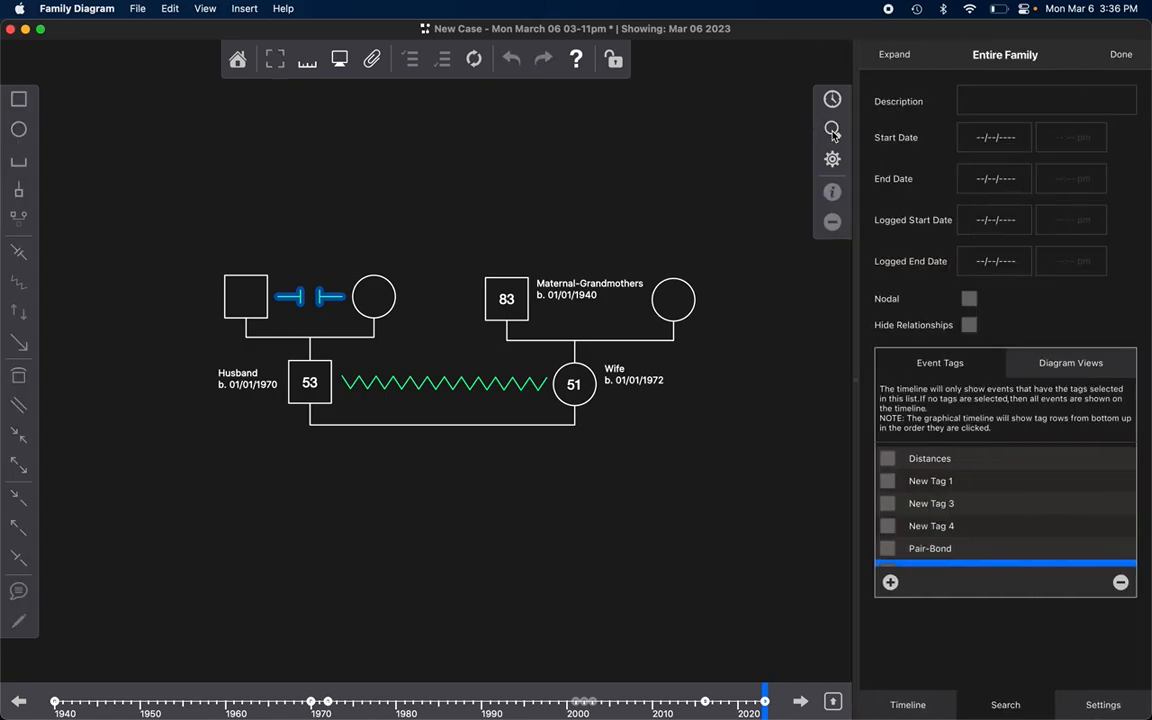
pyautogui.scroll(-1, 951, 548)
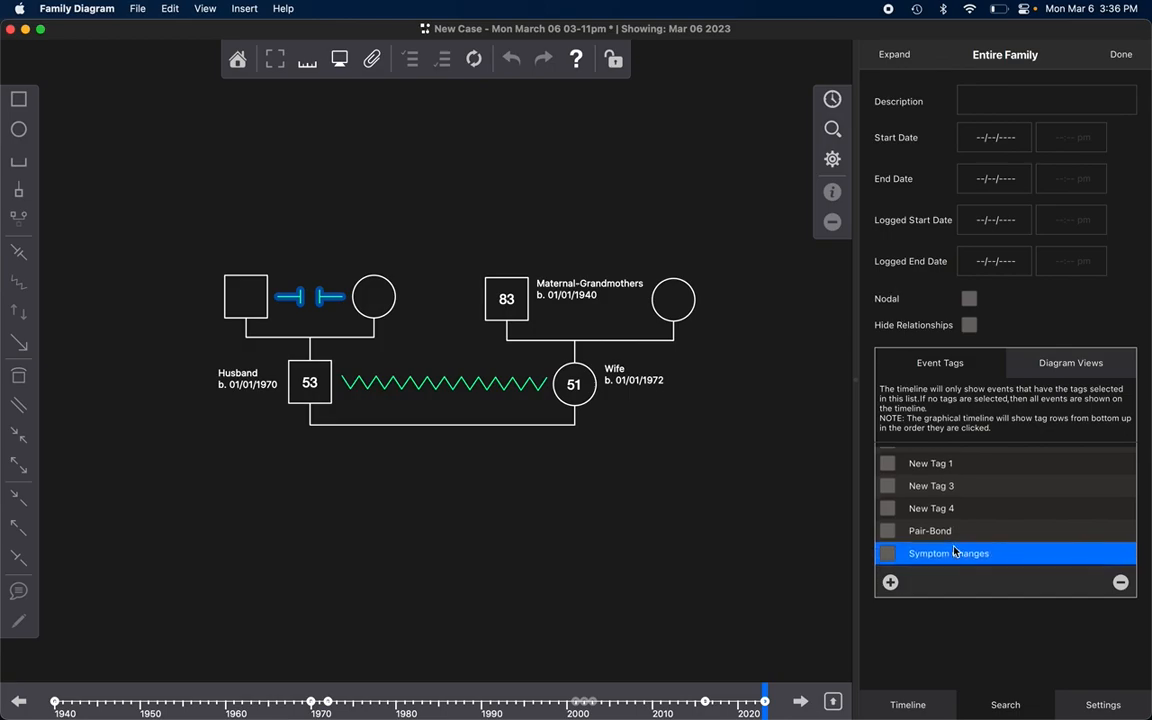
pyautogui.click(886, 556)
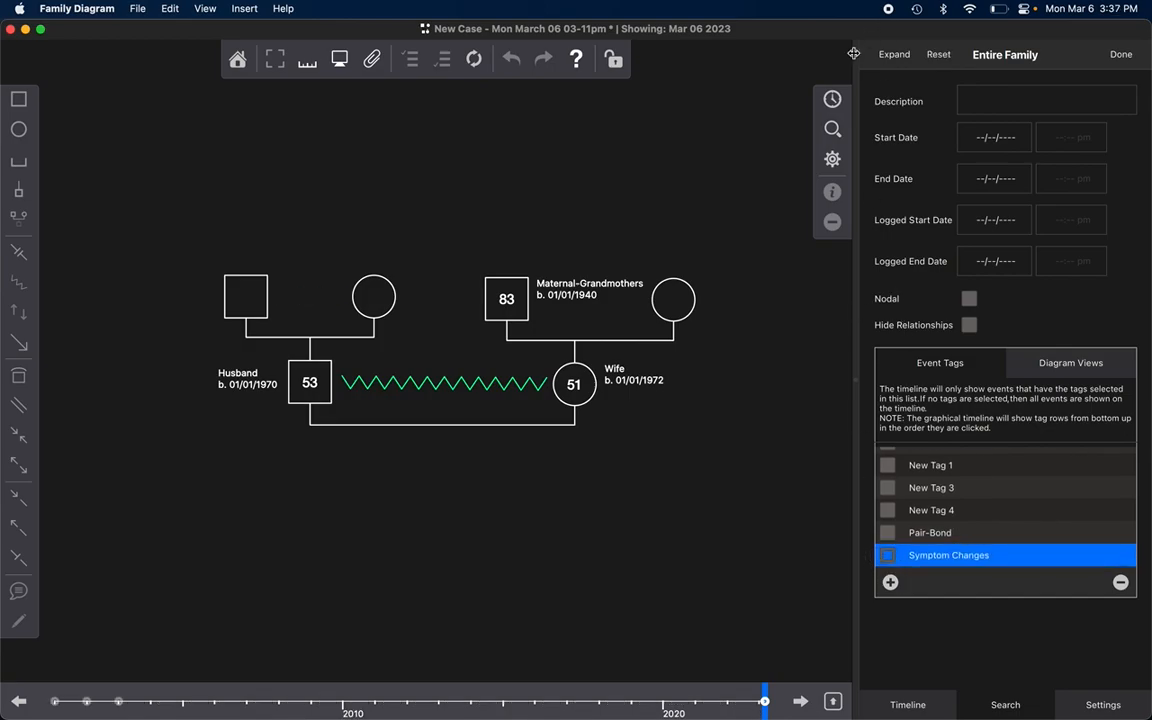
# Step: Go through the events on the filtered timeline and select the Conflict symbol between Husband and Wife
pyautogui.click(832, 99)
pyautogui.click(995, 108)
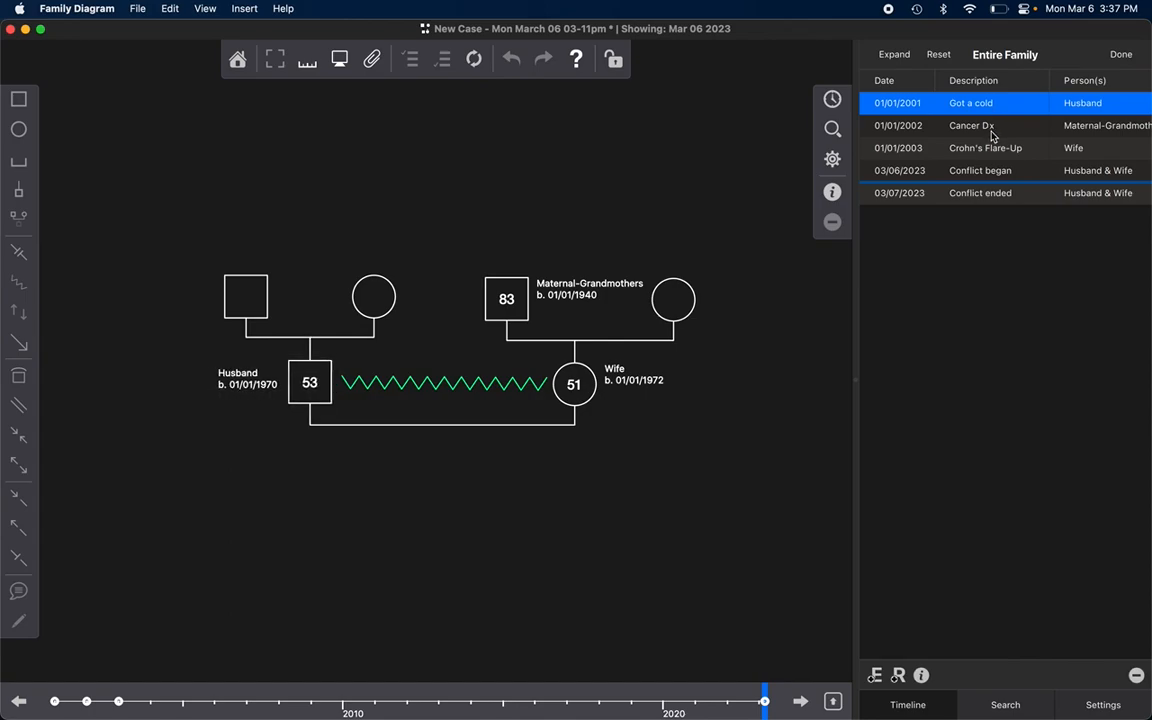
pyautogui.click(991, 124)
pyautogui.click(996, 148)
pyautogui.click(995, 173)
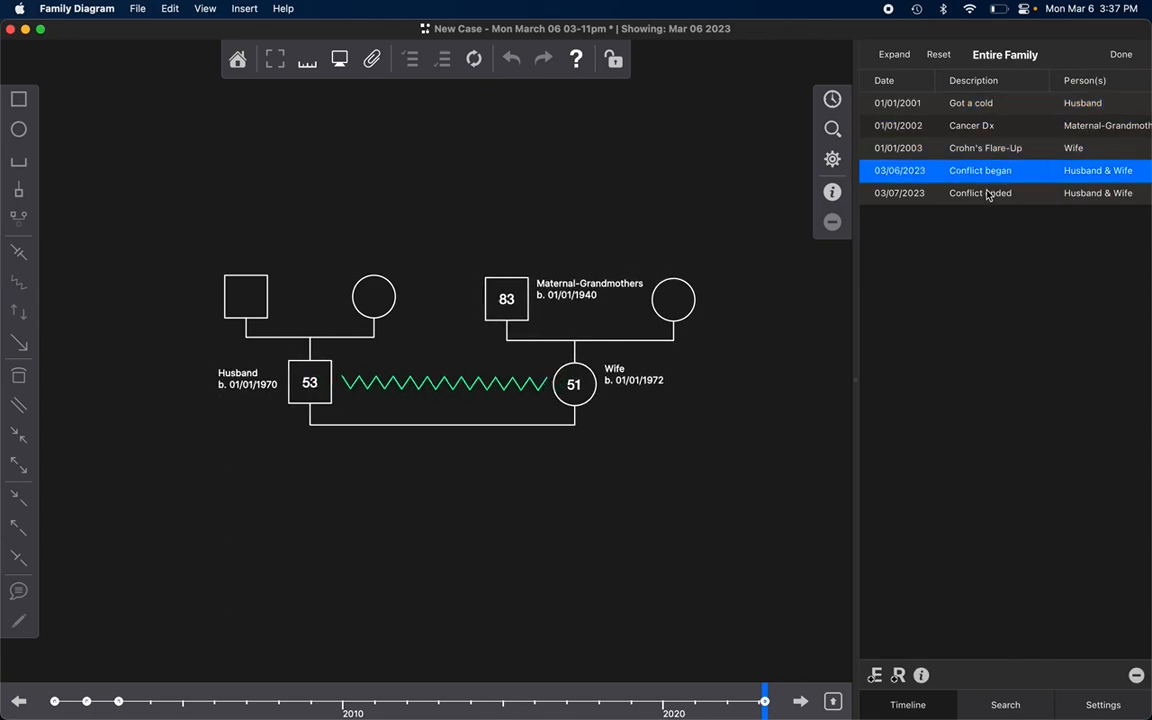
pyautogui.click(990, 192)
pyautogui.click(987, 171)
pyautogui.click(992, 195)
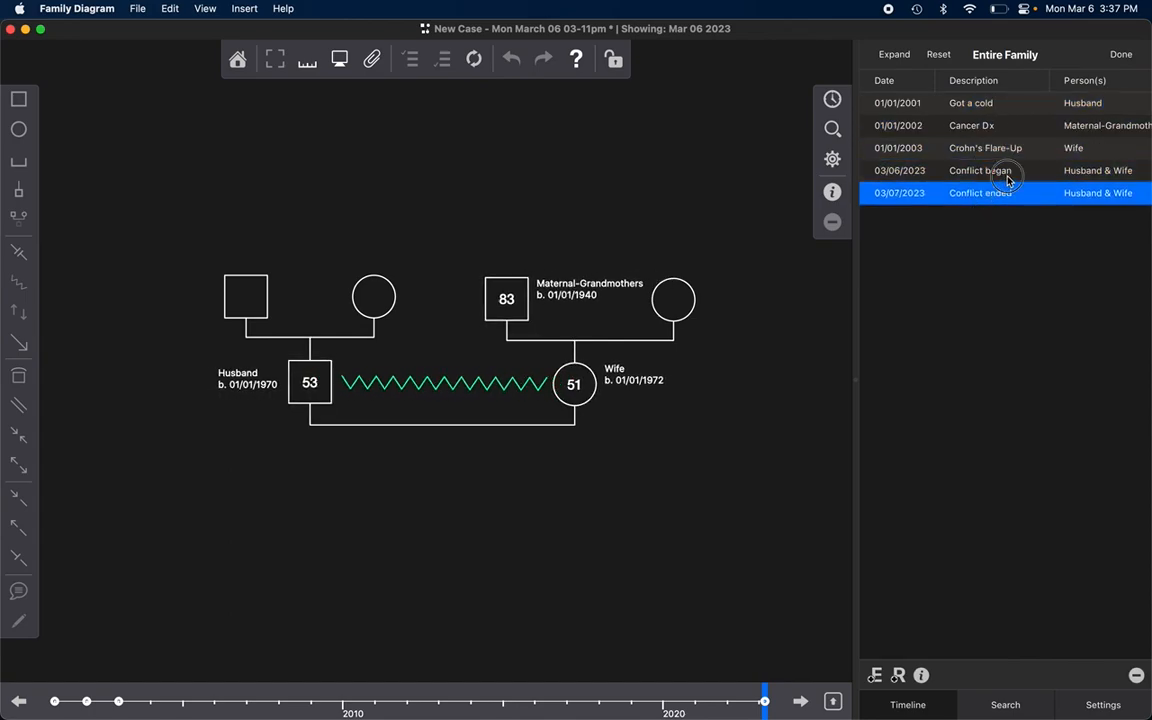
pyautogui.click(1000, 172)
pyautogui.click(1010, 193)
pyautogui.click(518, 387)
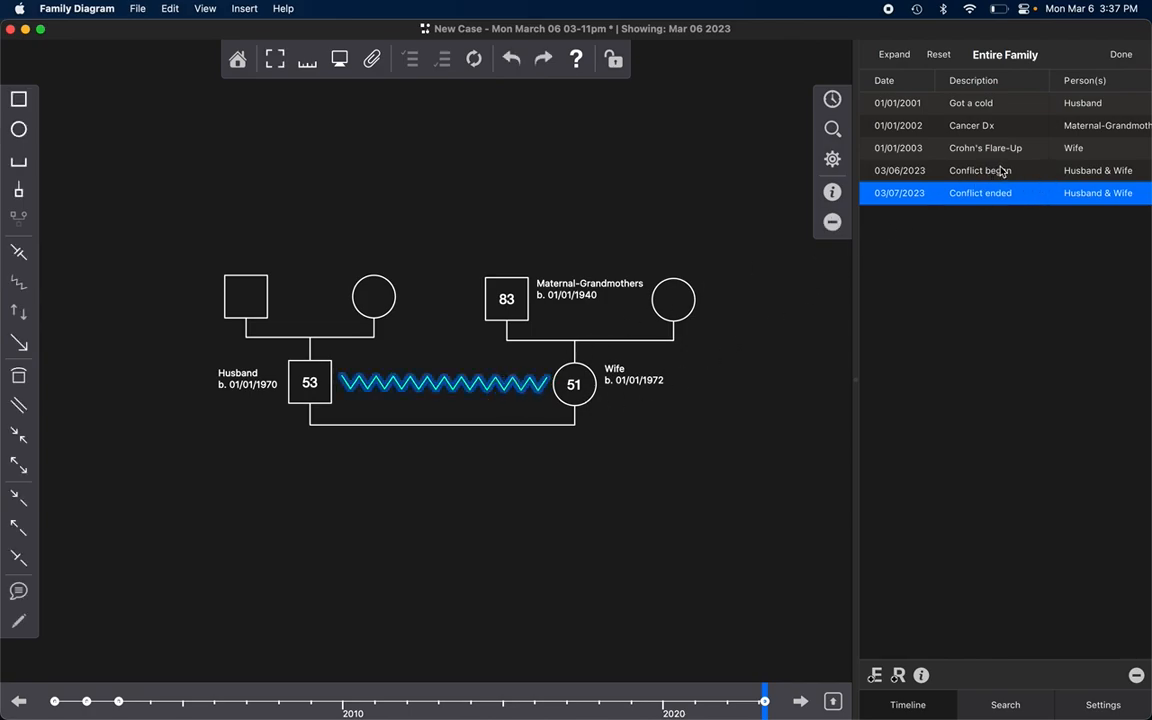
# Step: Check which tags are assigned to the Conflict ended event and the Cancer Dx event
pyautogui.click(921, 675)
pyautogui.click(1110, 705)
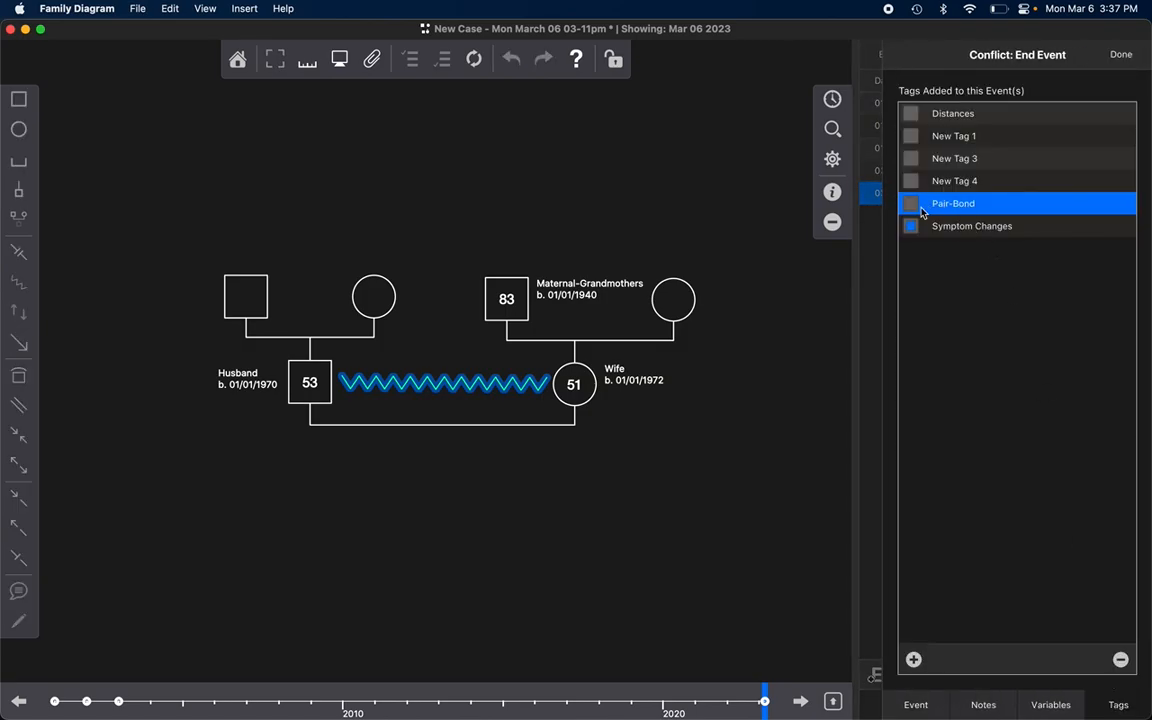
pyautogui.click(1120, 56)
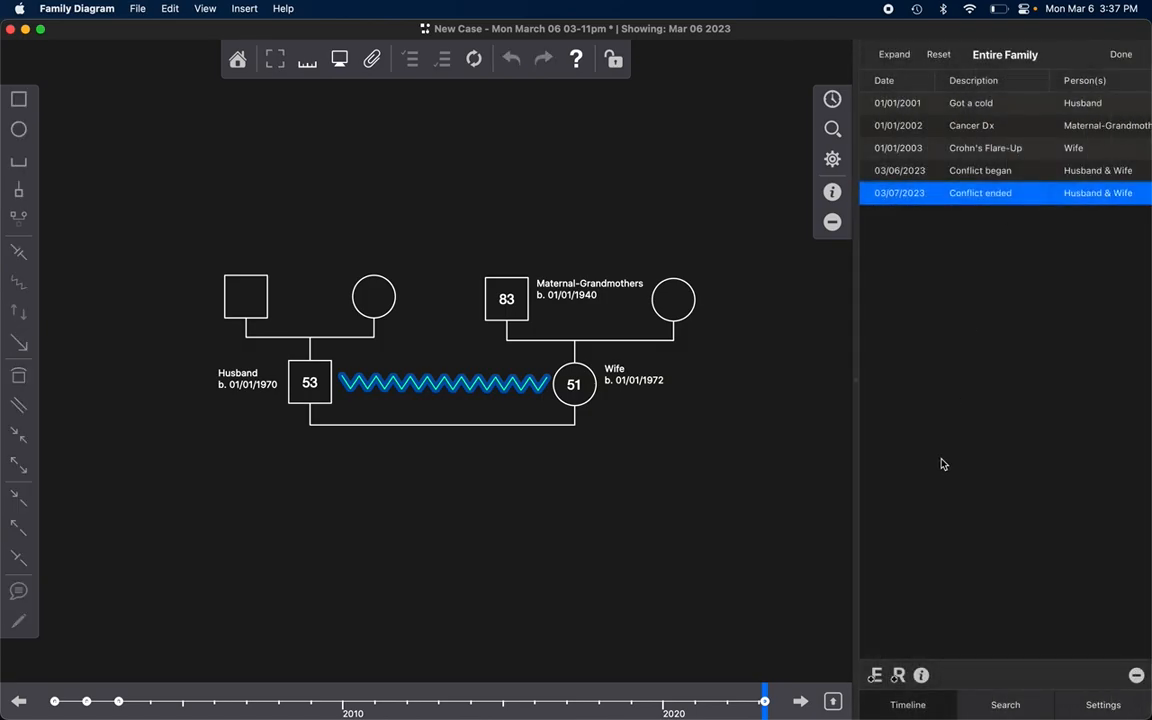
pyautogui.click(984, 125)
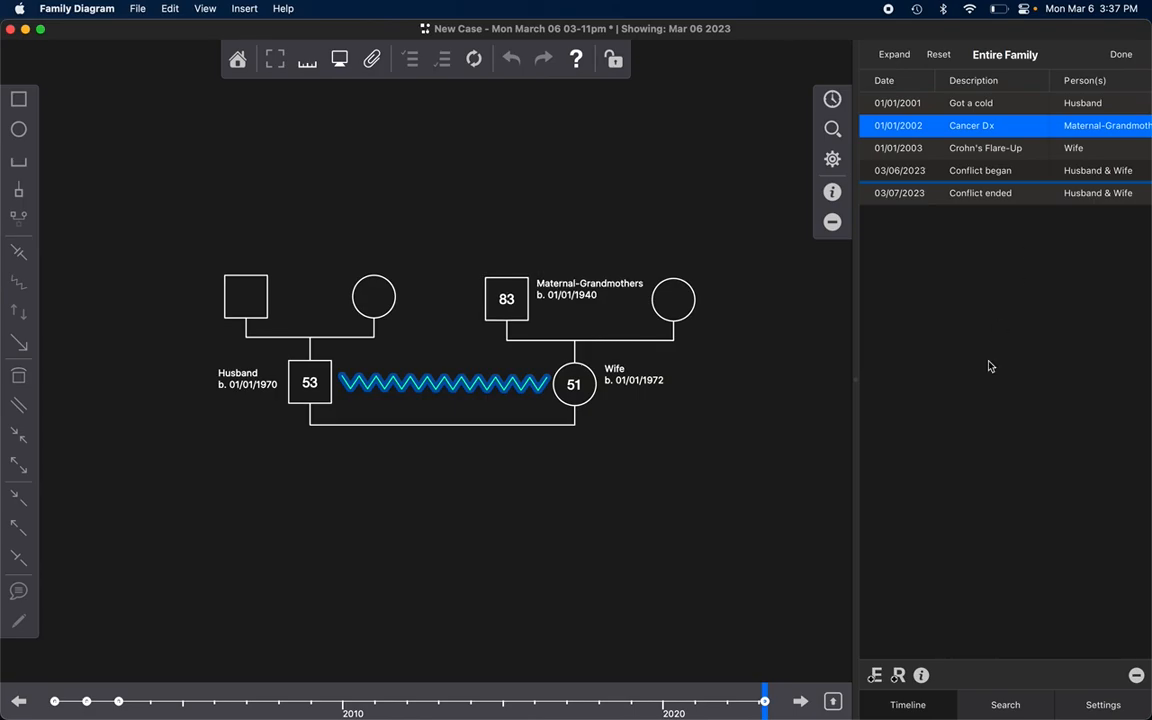
pyautogui.click(921, 675)
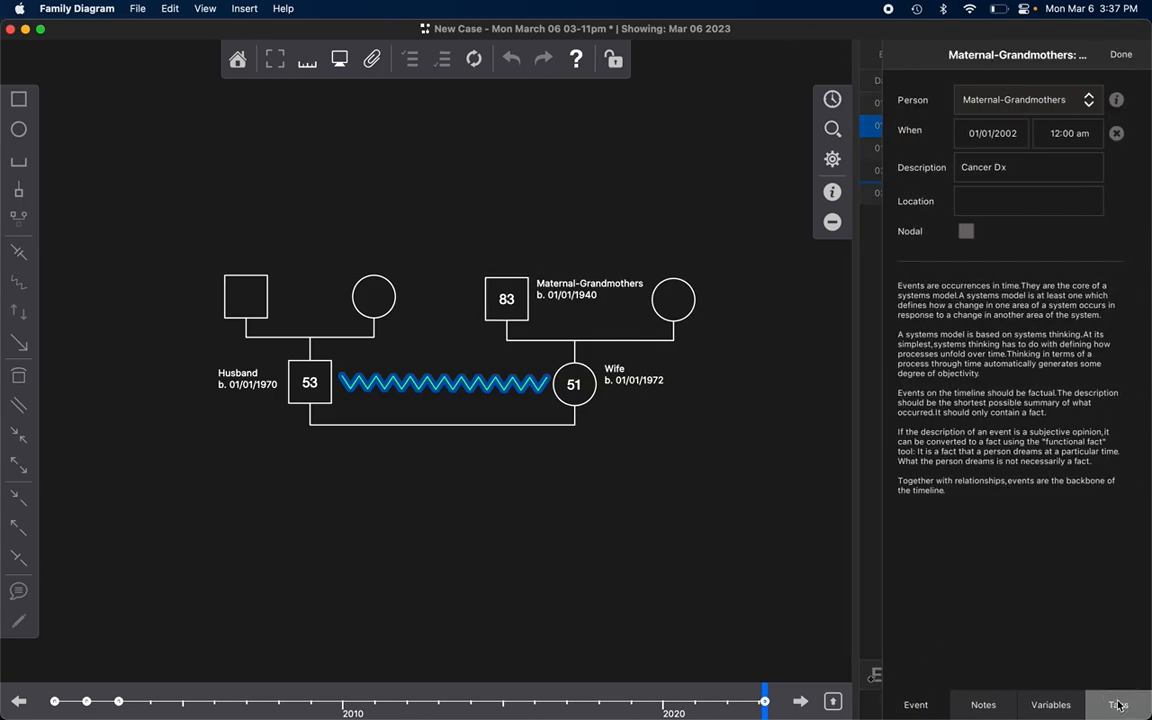
pyautogui.click(1118, 705)
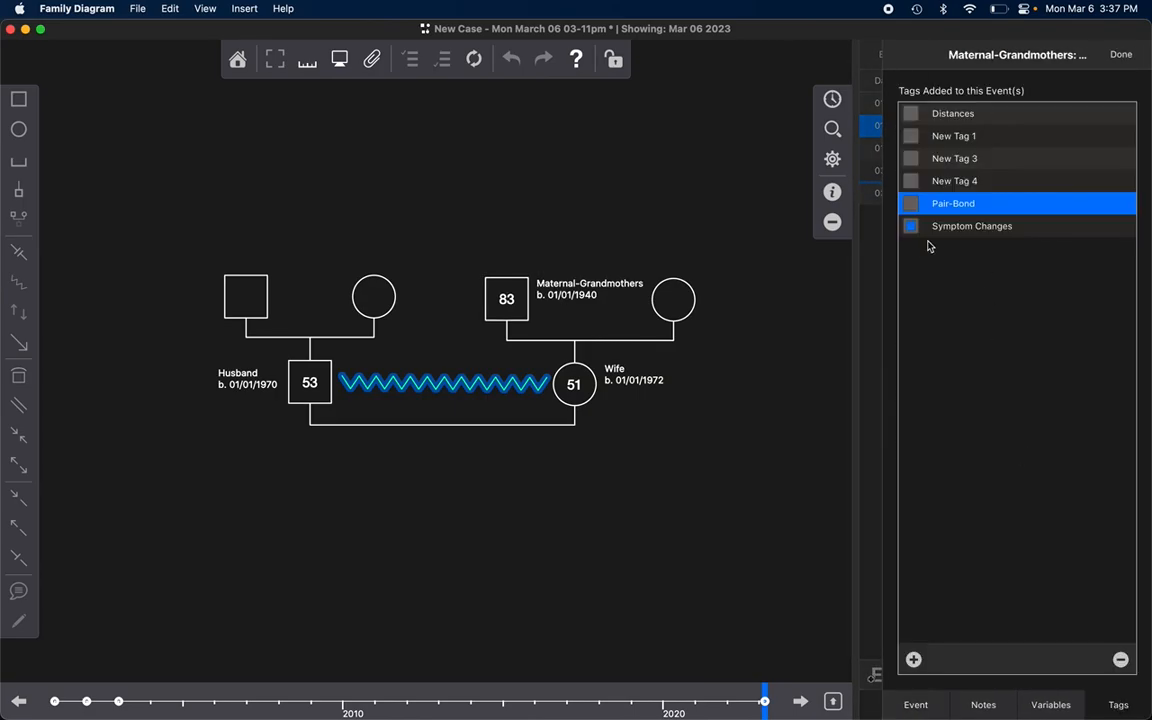
pyautogui.click(1120, 56)
# Step: Review the Symptom Changes search filter against the events listed on the family timeline
pyautogui.click(1118, 65)
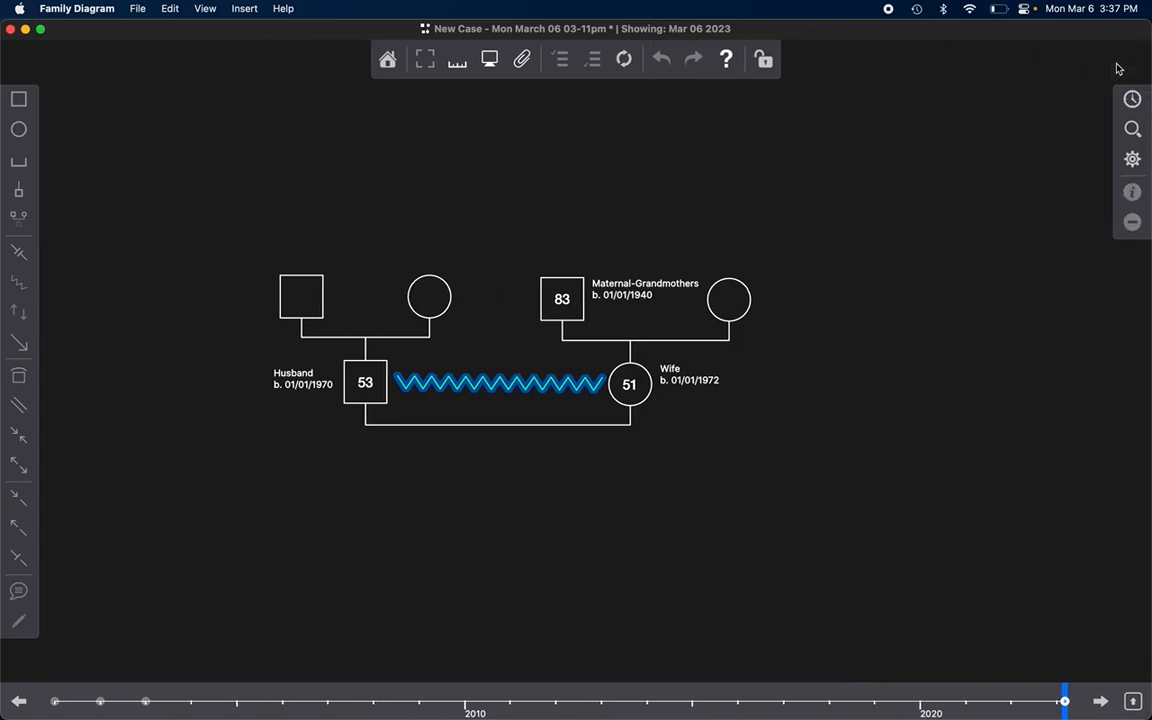
pyautogui.click(1131, 100)
pyautogui.click(836, 132)
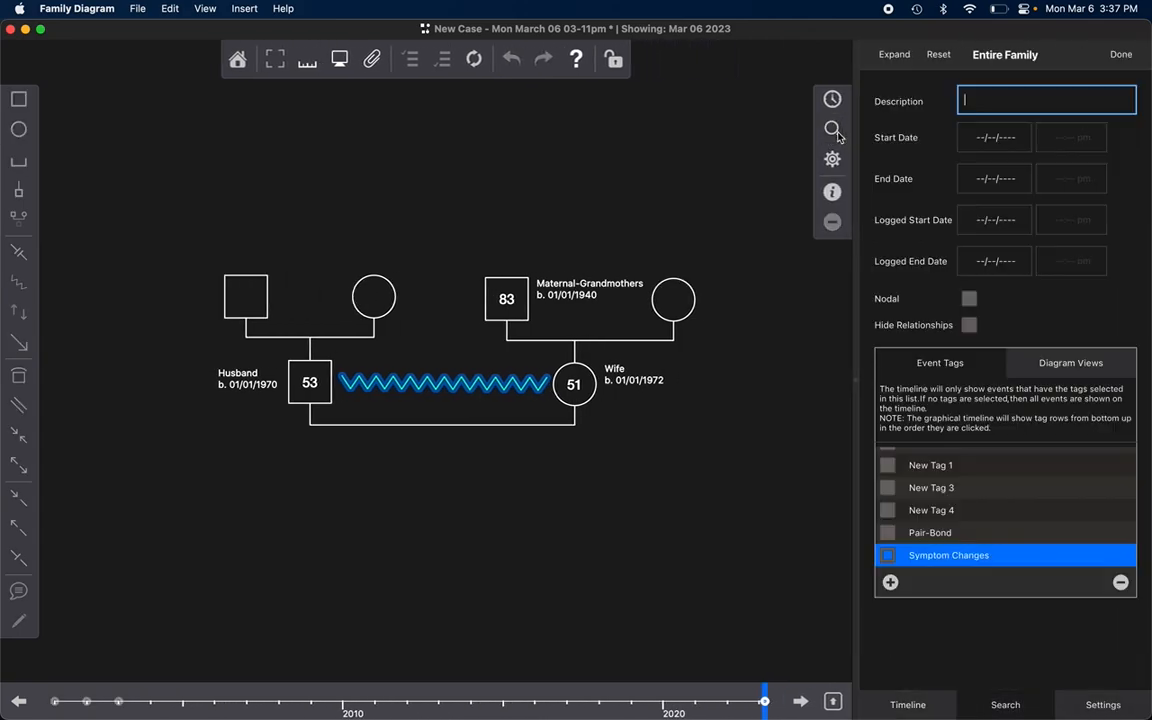
pyautogui.click(834, 103)
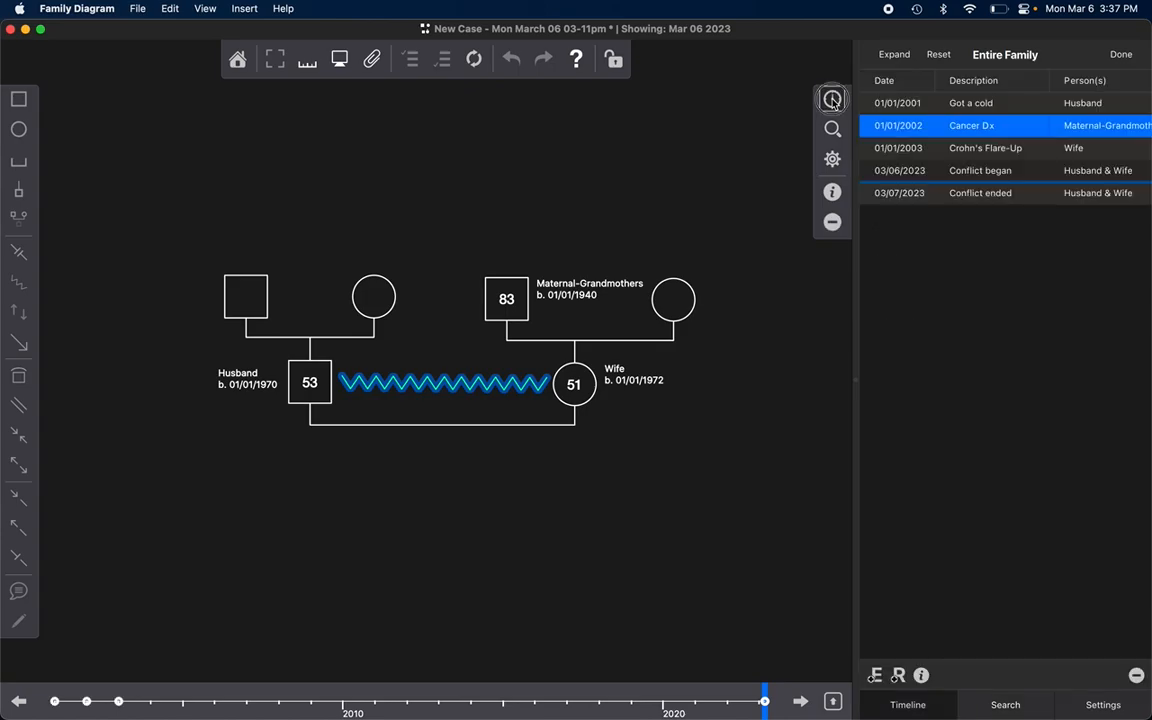
pyautogui.click(832, 100)
pyautogui.click(1131, 100)
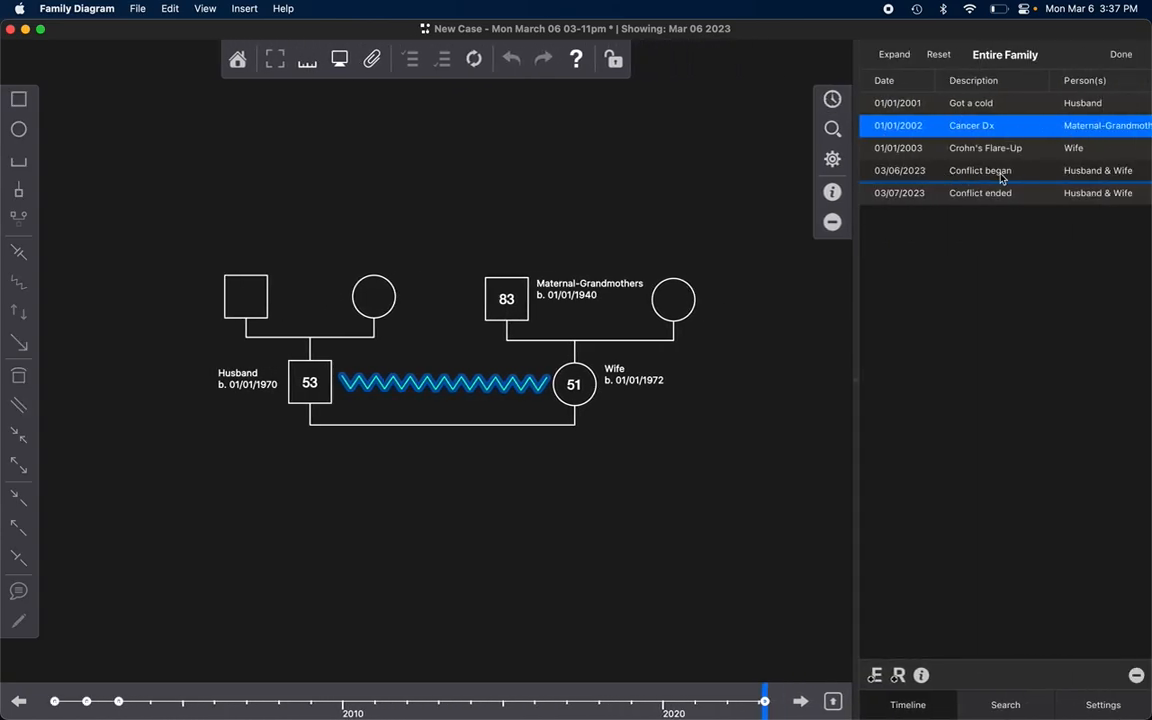
# Step: Deselect the Conflict symbol and step back through the Symptom Changes events to the Got a cold event
pyautogui.click(430, 612)
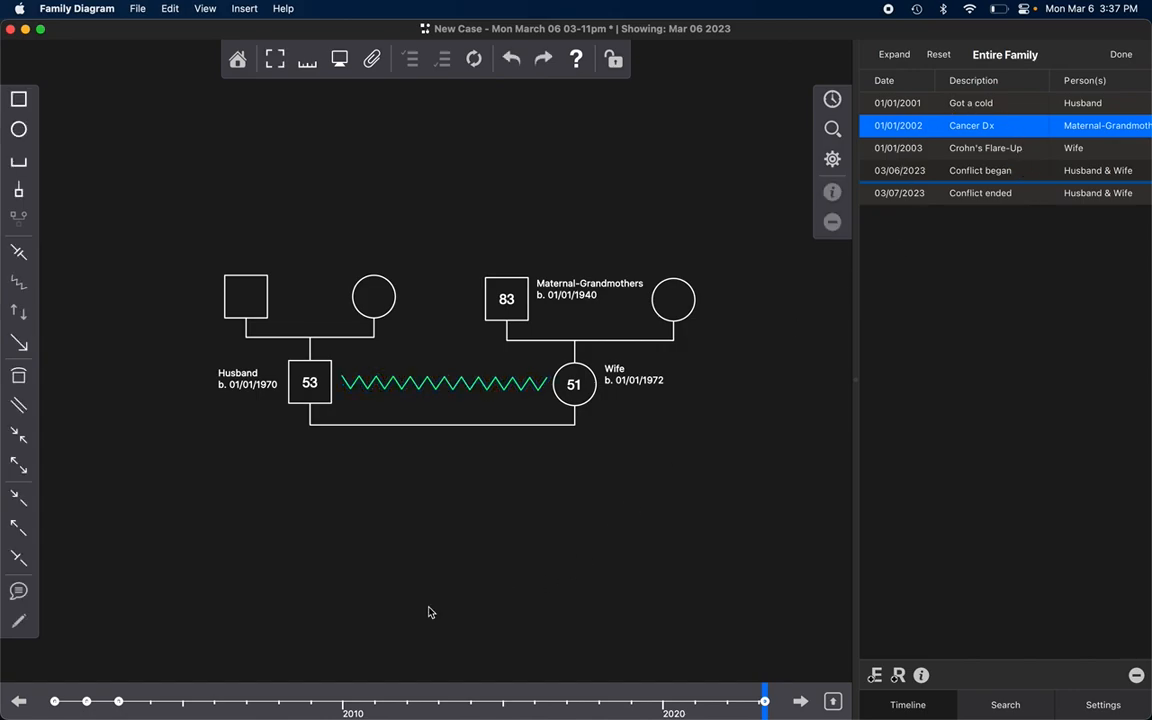
pyautogui.click(12, 704)
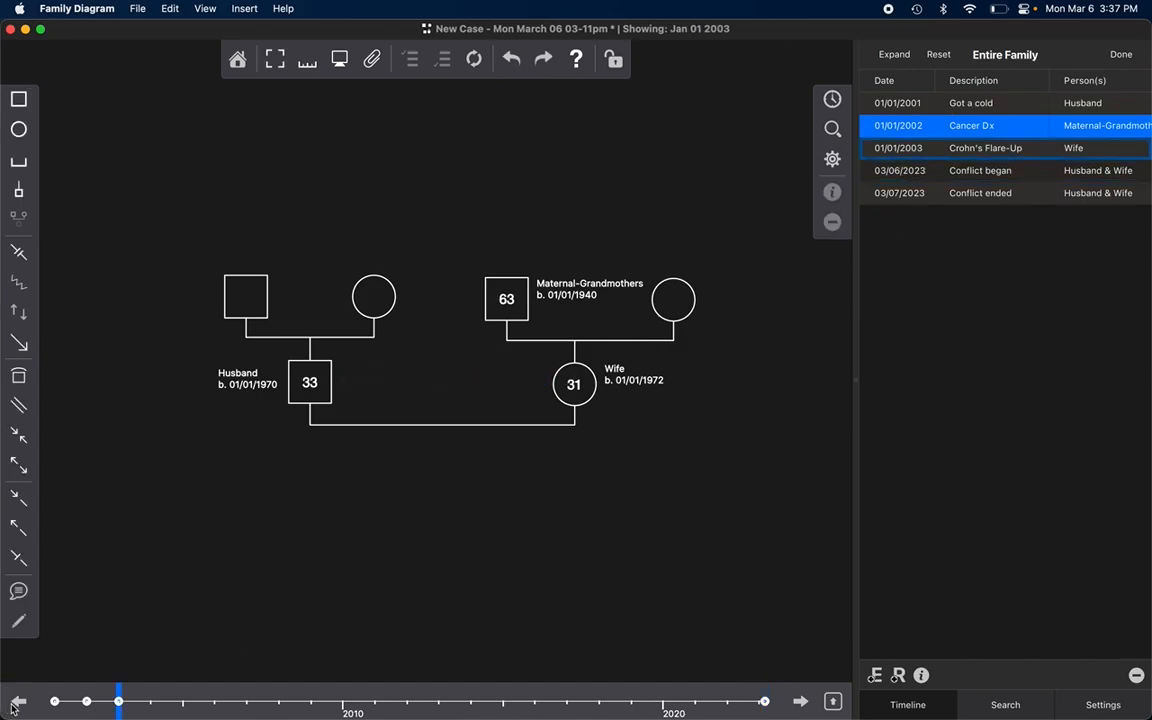
pyautogui.click(12, 704)
pyautogui.click(18, 704)
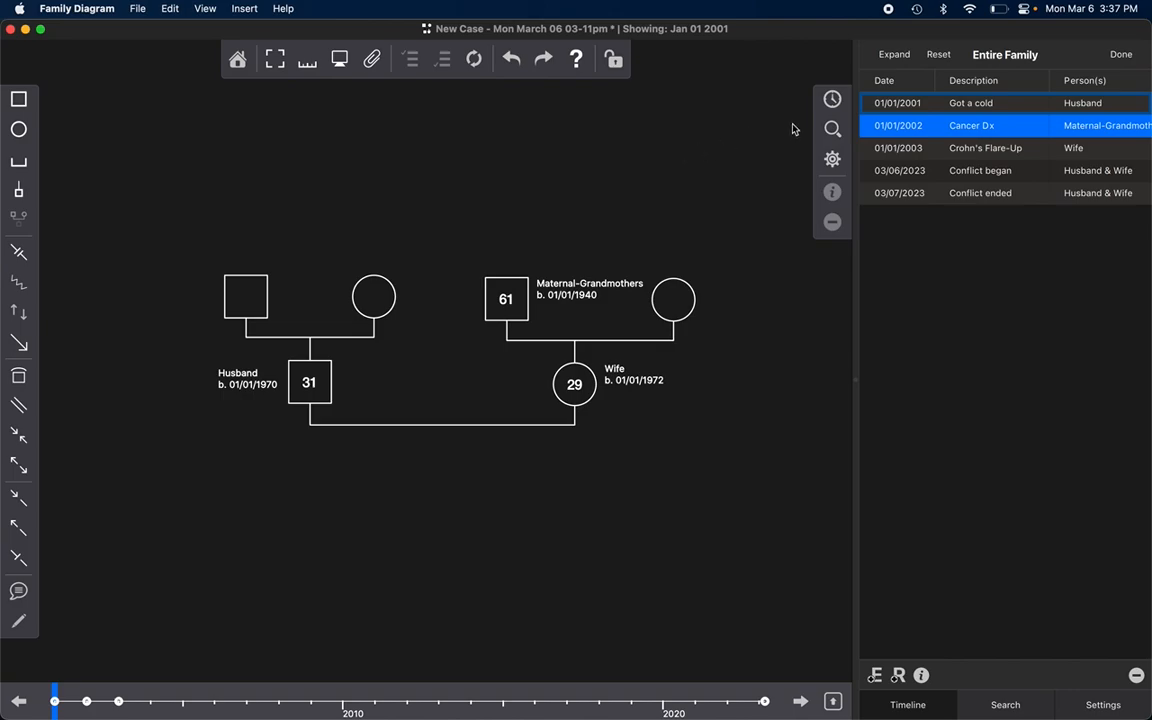
# Step: Reset the family timeline search and filter the events by the Distances tag instead
pyautogui.click(832, 129)
pyautogui.scroll(1, 962, 521)
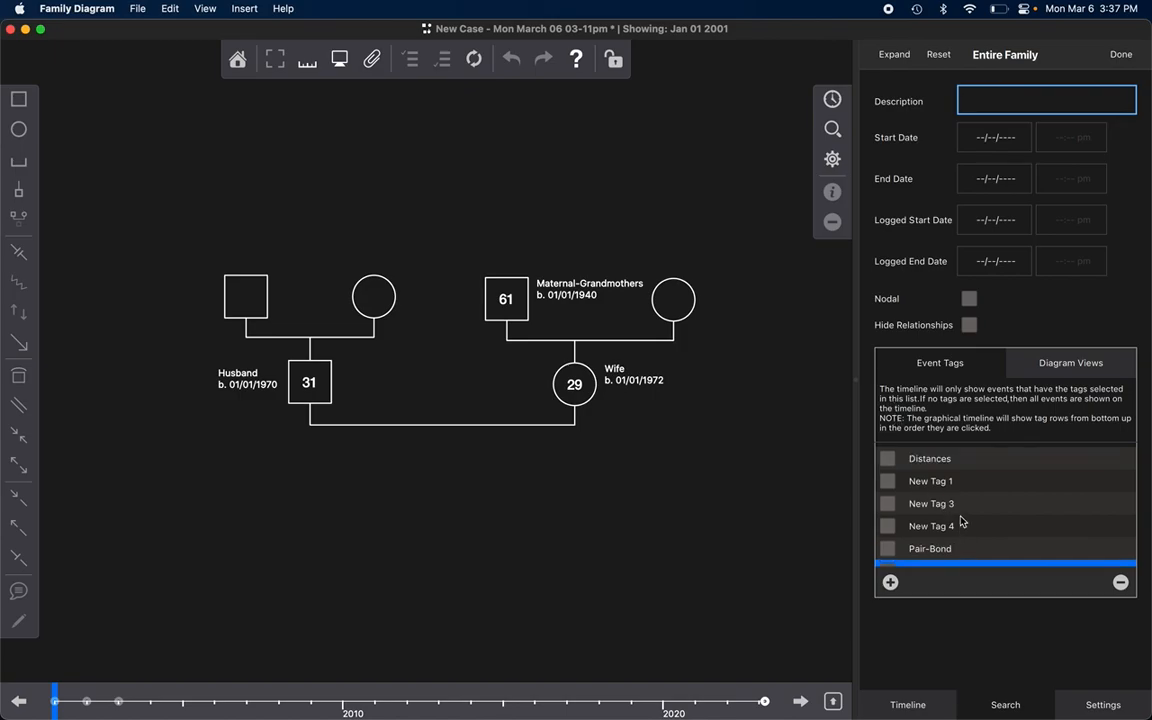
pyautogui.scroll(-1, 962, 521)
pyautogui.click(938, 54)
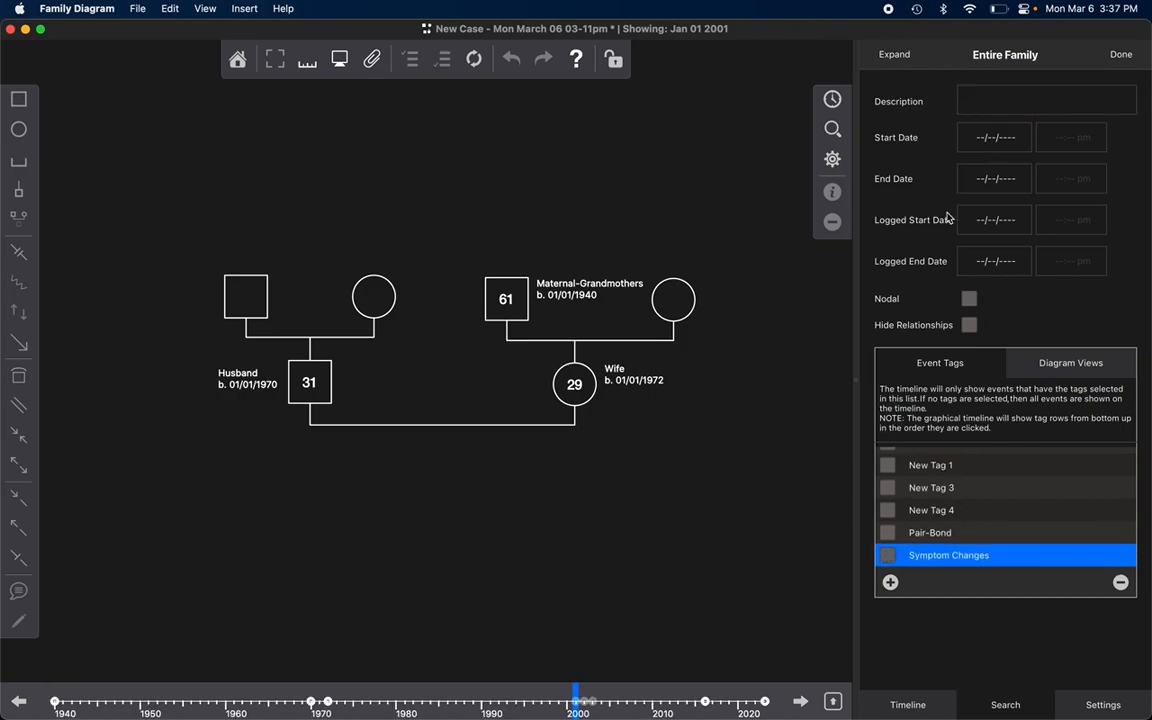
pyautogui.scroll(1, 920, 476)
pyautogui.click(886, 462)
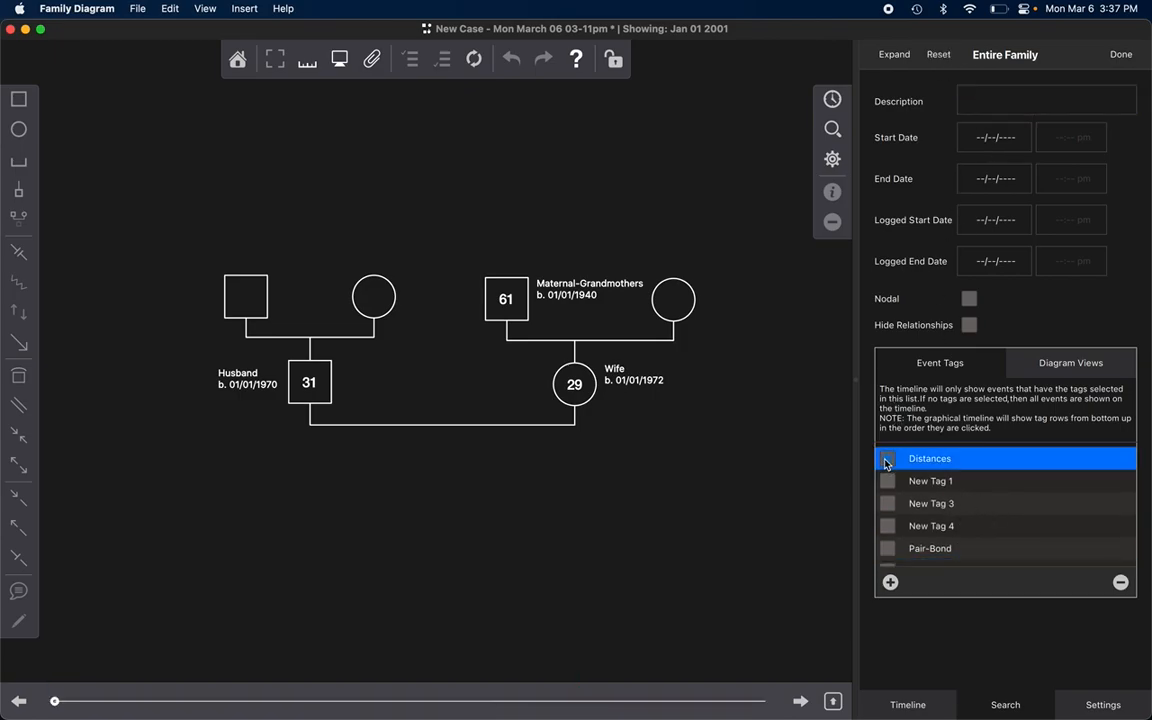
# Step: Go to the Distance event on the filtered timeline and examine the Distance symbol between Husband's parents
pyautogui.click(318, 562)
pyautogui.press('super+Right')
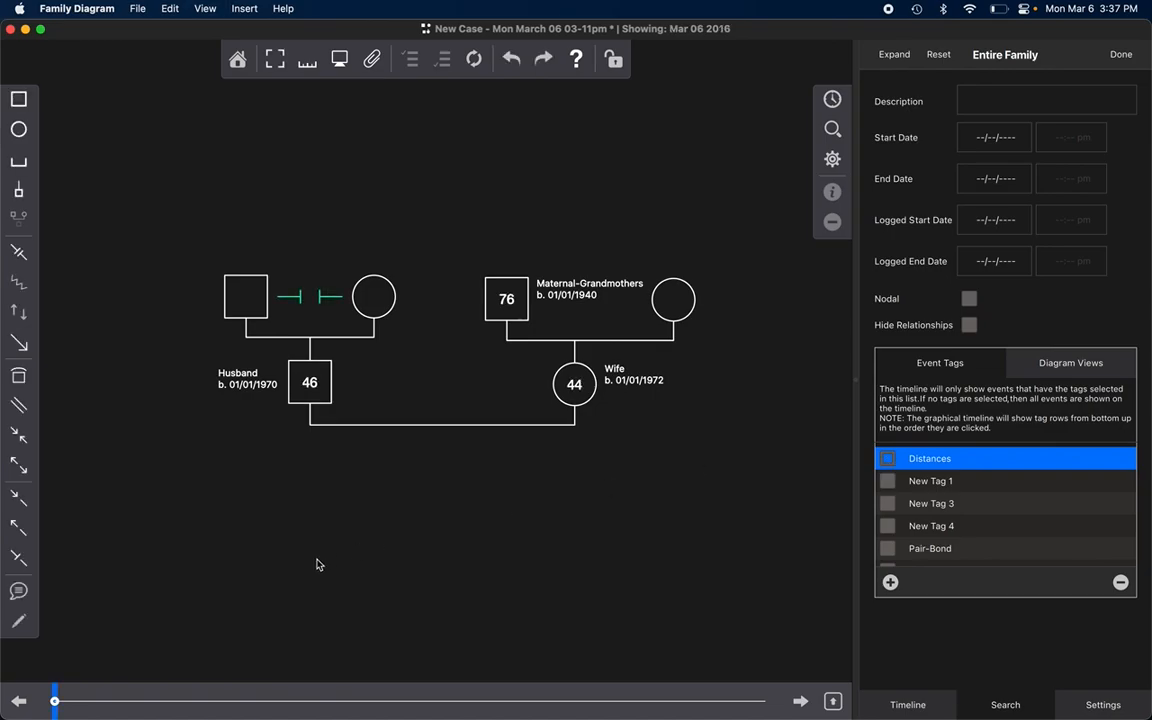
pyautogui.click(324, 299)
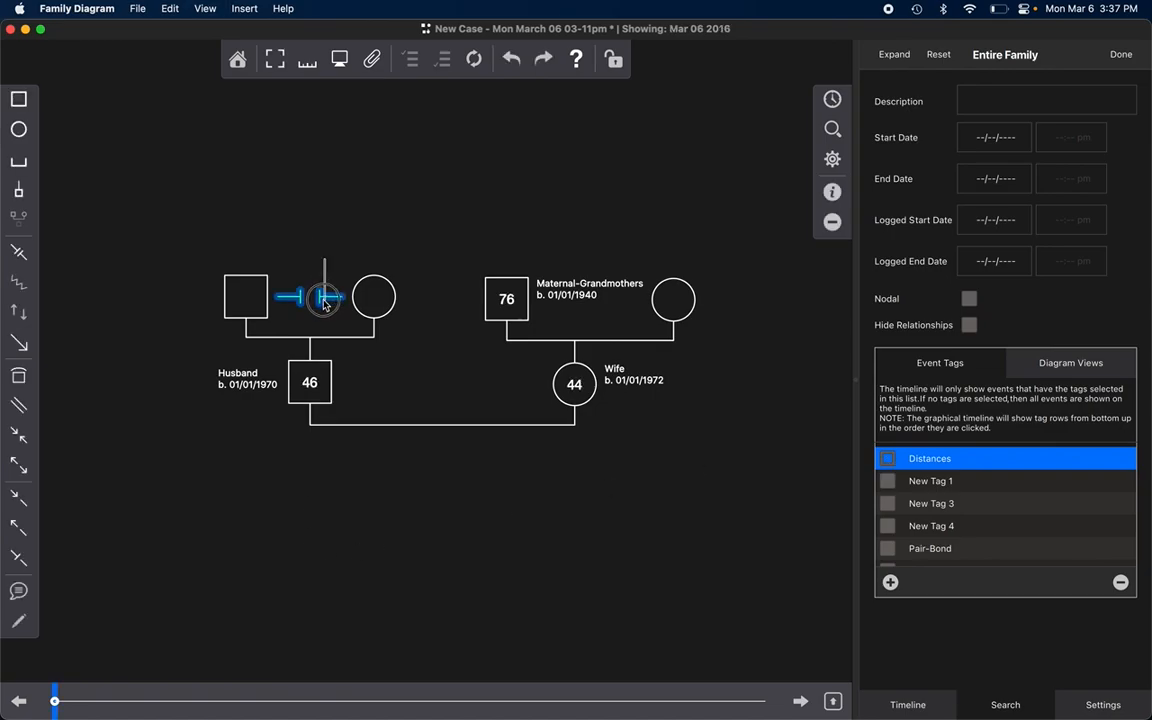
pyautogui.click(371, 222)
pyautogui.click(668, 234)
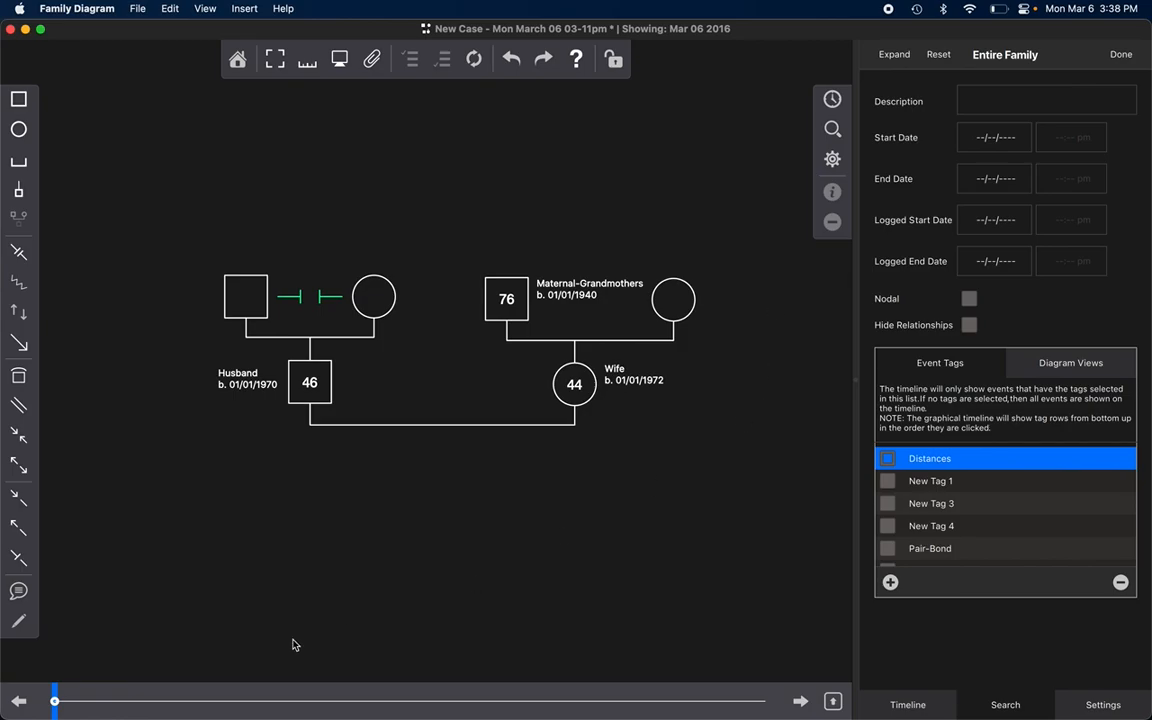
# Step: Expand the graphical timeline and replace the Distances filter with the Symptom Changes tag, followed by Pair-Bond
pyautogui.click(832, 99)
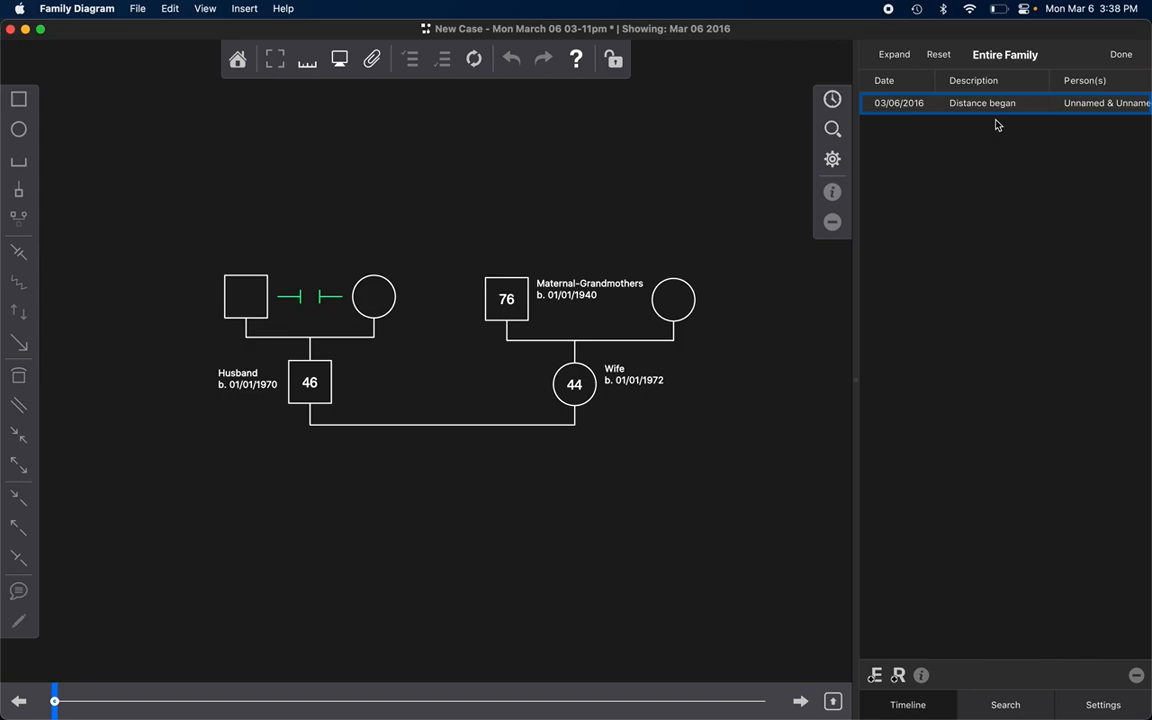
pyautogui.click(833, 702)
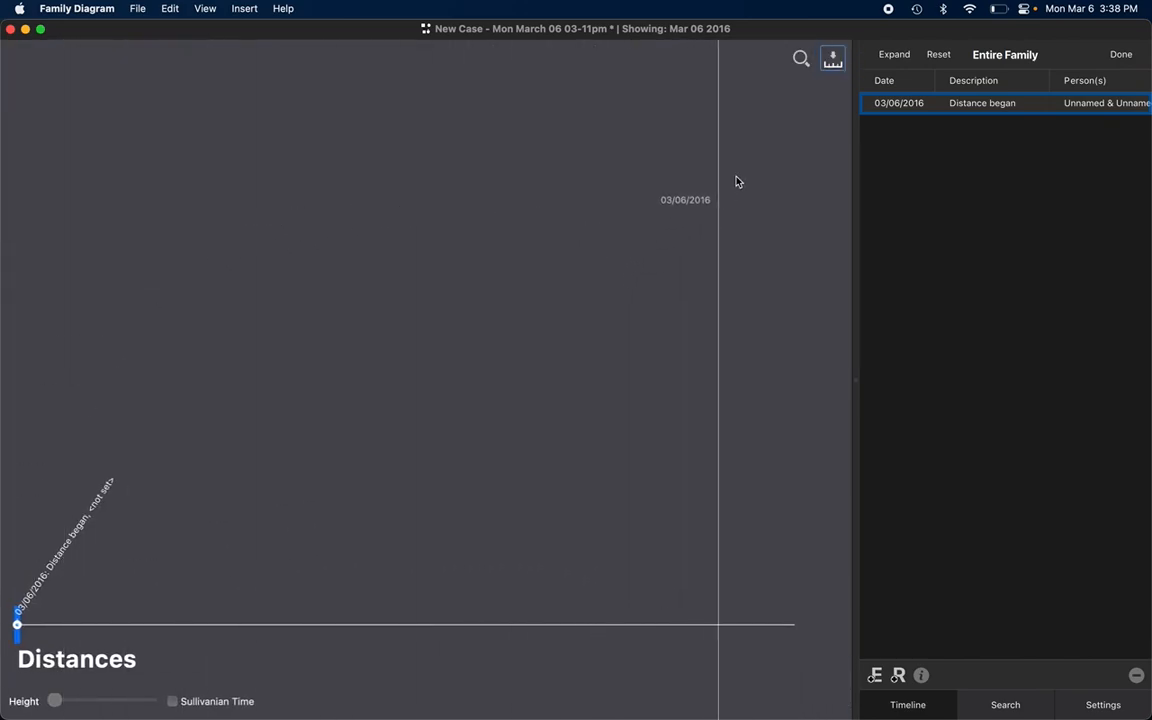
pyautogui.click(801, 59)
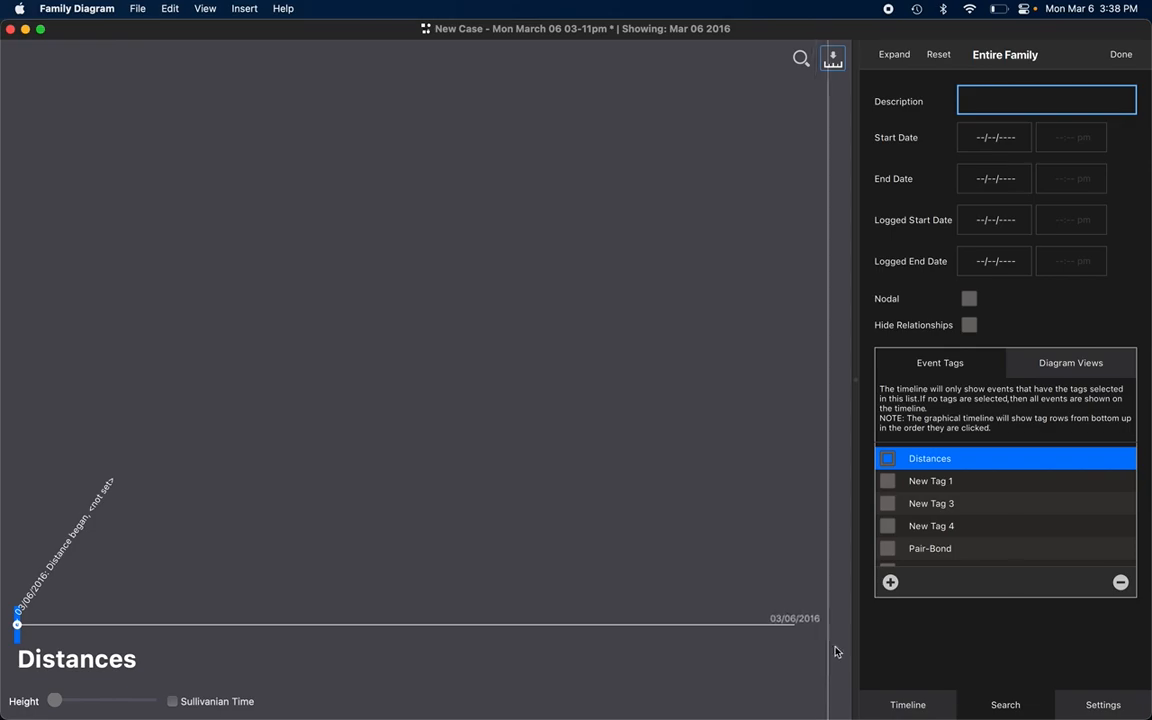
pyautogui.click(887, 458)
pyautogui.scroll(-1, 995, 508)
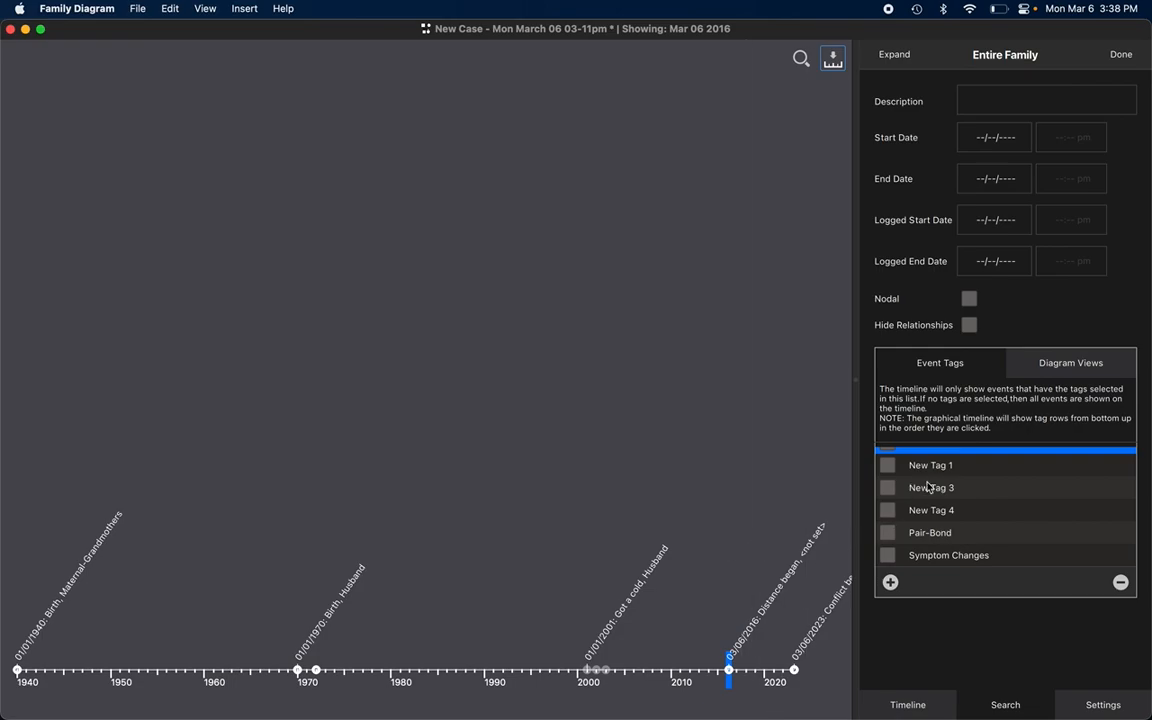
pyautogui.scroll(1, 931, 483)
pyautogui.scroll(-1, 933, 482)
pyautogui.click(980, 555)
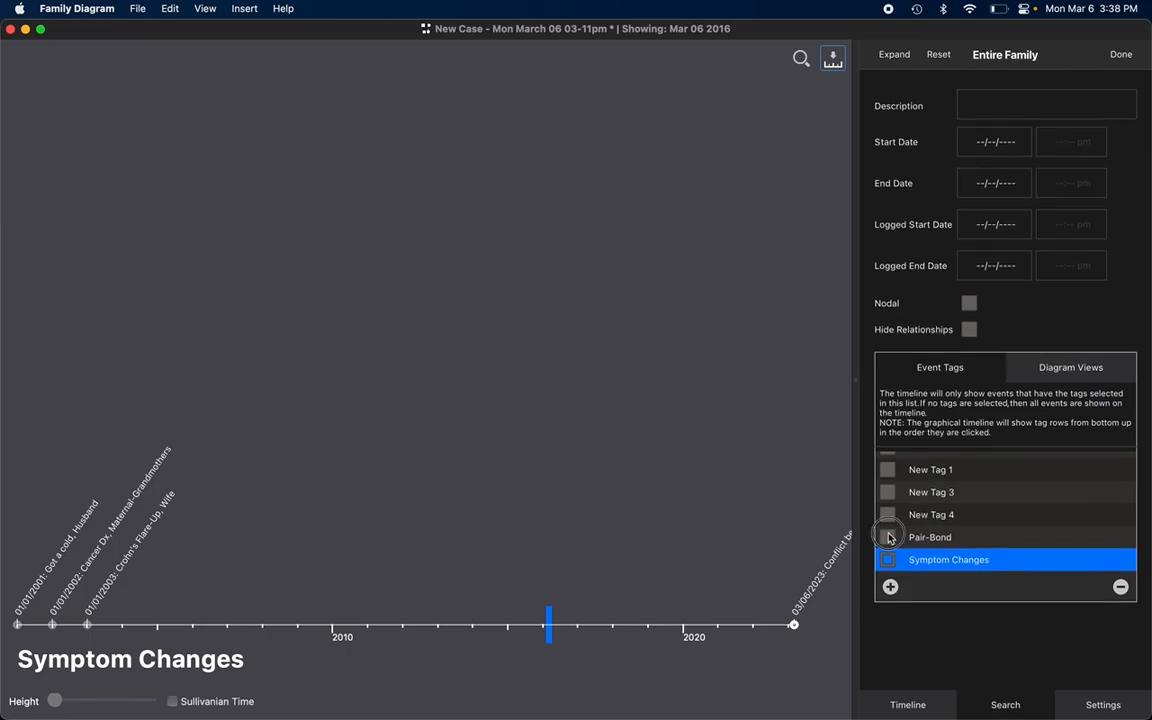
pyautogui.click(886, 533)
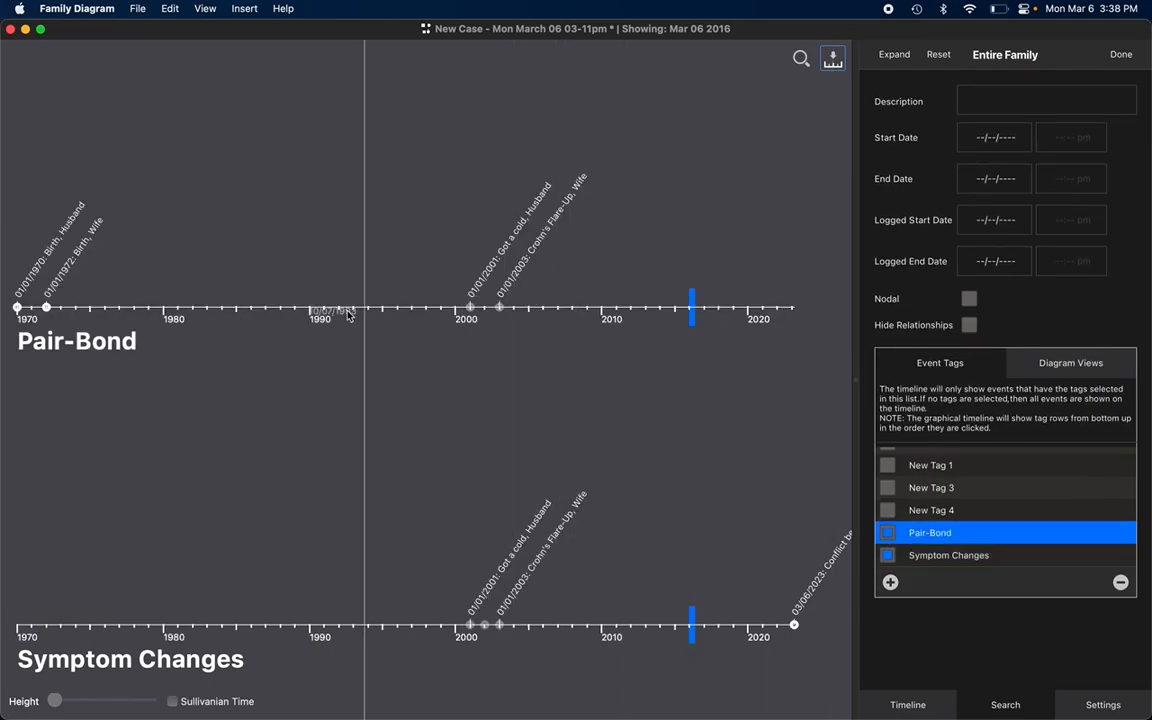
# Step: Move the current date along the Pair-Bond and Symptom Changes rows, stepping through events to Crohn's Flare-Up
pyautogui.moveTo(342, 300); pyautogui.dragTo(277, 299)
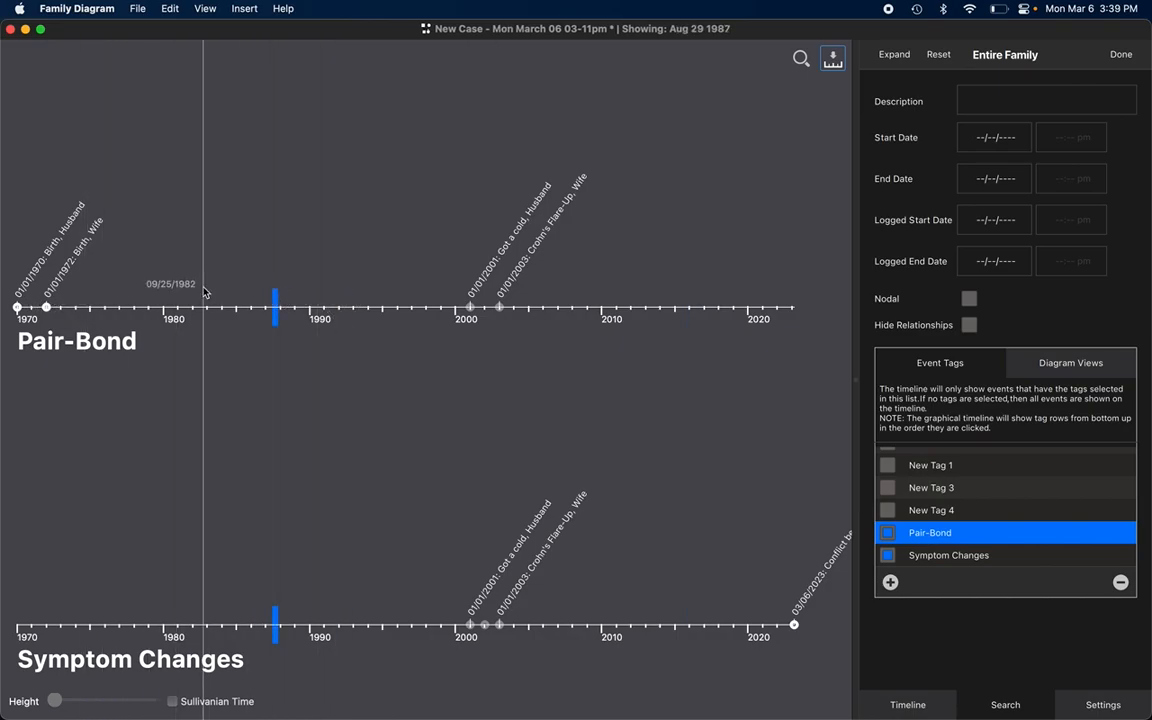
pyautogui.press('super+Left')
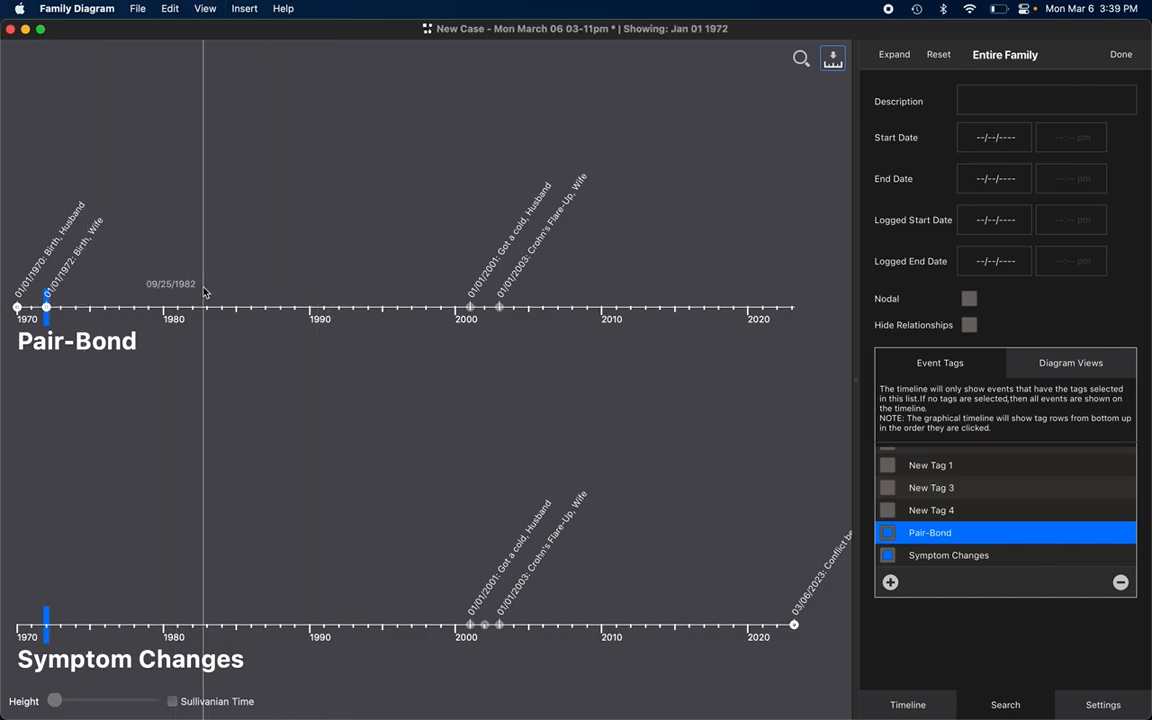
pyautogui.press('super+Right')
pyautogui.press('super+Right')
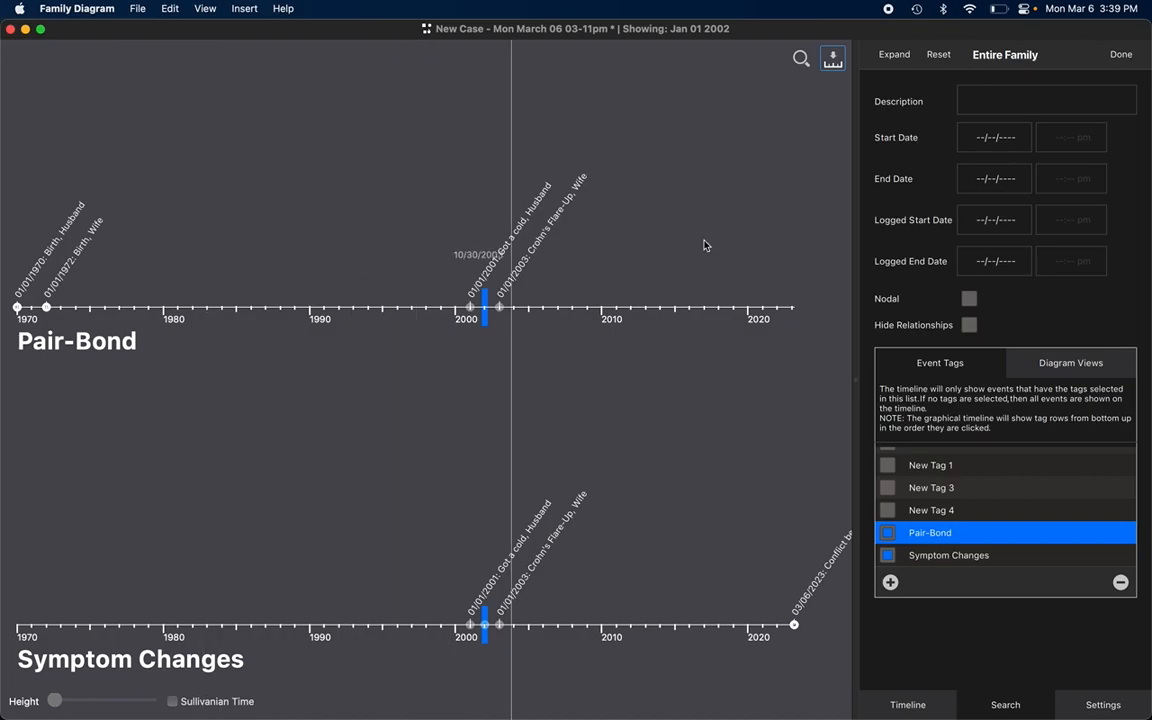
pyautogui.press('super+Right')
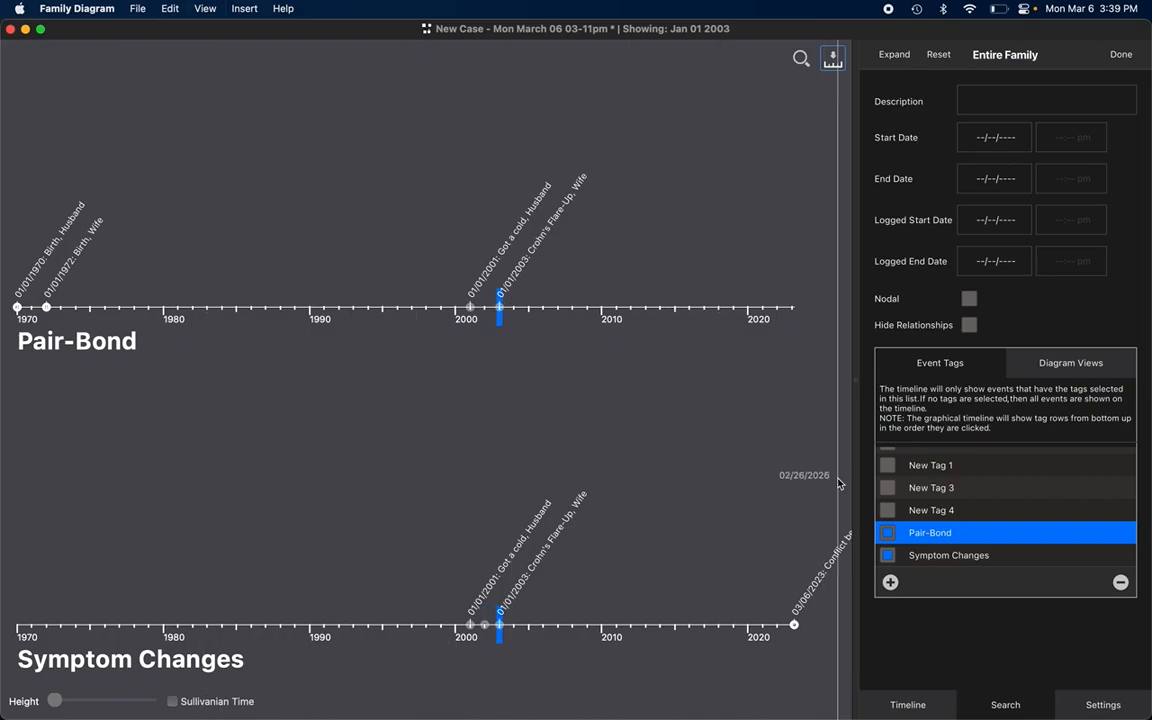
# Step: Add the Distances tag as a third row on the graphical timeline and return to the family diagram
pyautogui.scroll(2, 897, 470)
pyautogui.click(893, 462)
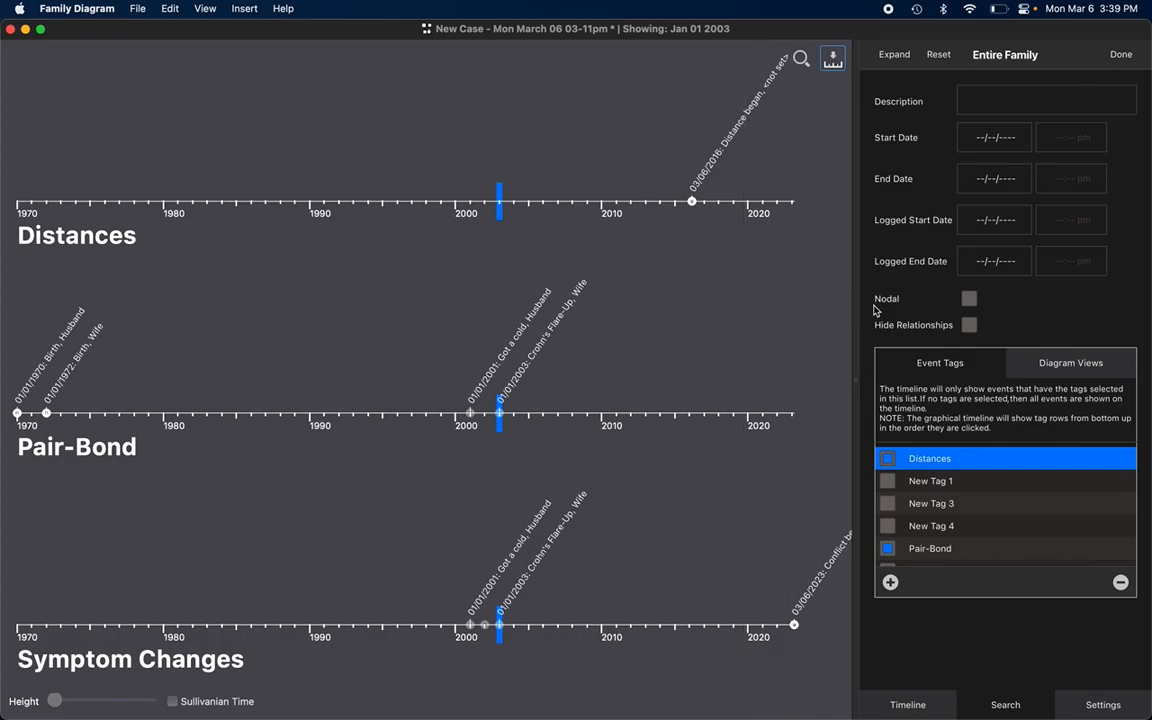
pyautogui.click(833, 60)
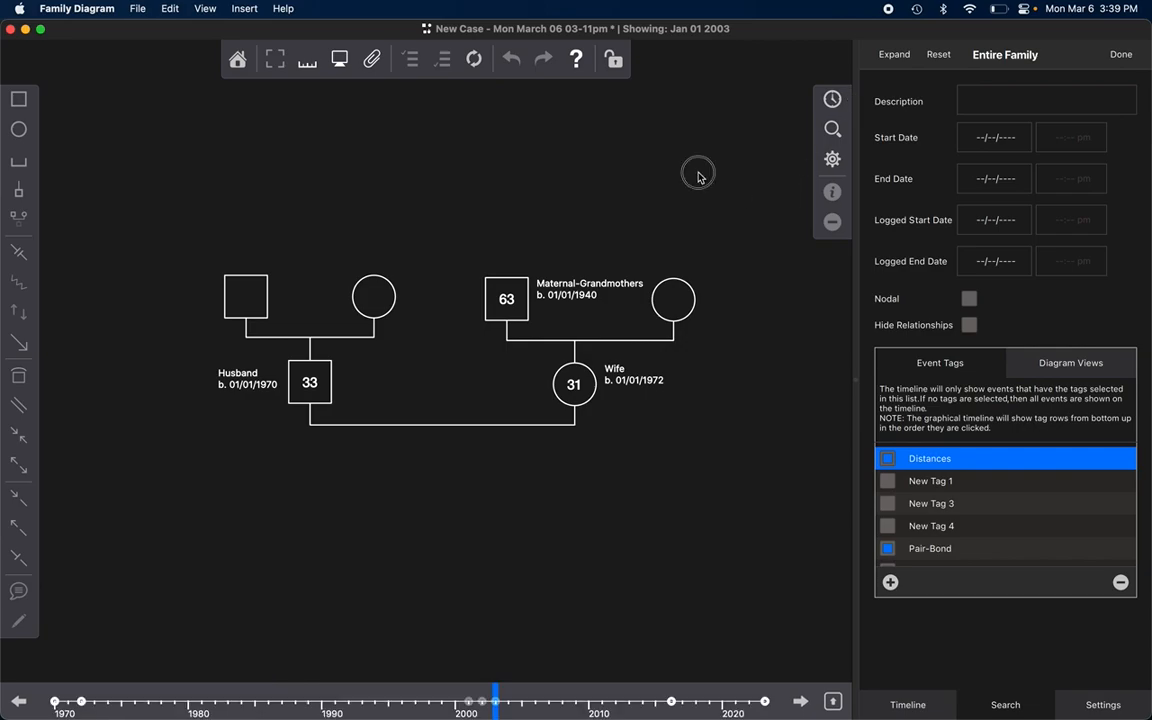
# Step: Review the family event list under the three-tag filter, going through the events from Husband's birth to Cancer Dx
pyautogui.click(838, 100)
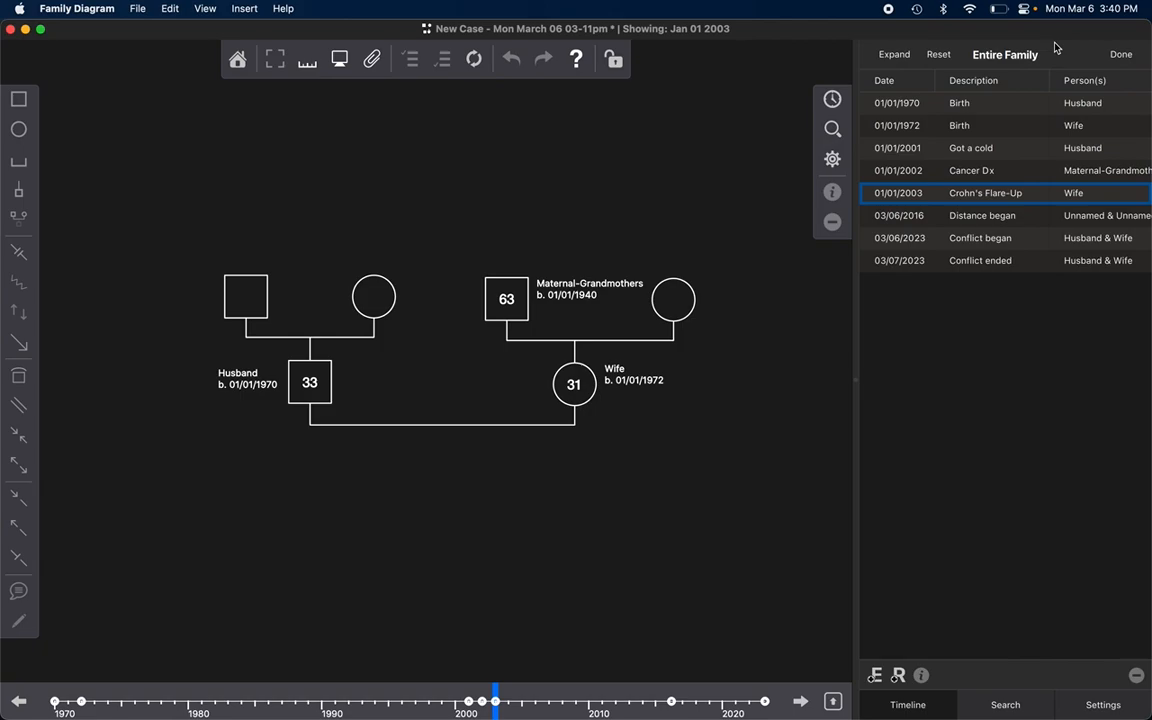
pyautogui.click(967, 103)
pyautogui.click(992, 124)
pyautogui.click(991, 150)
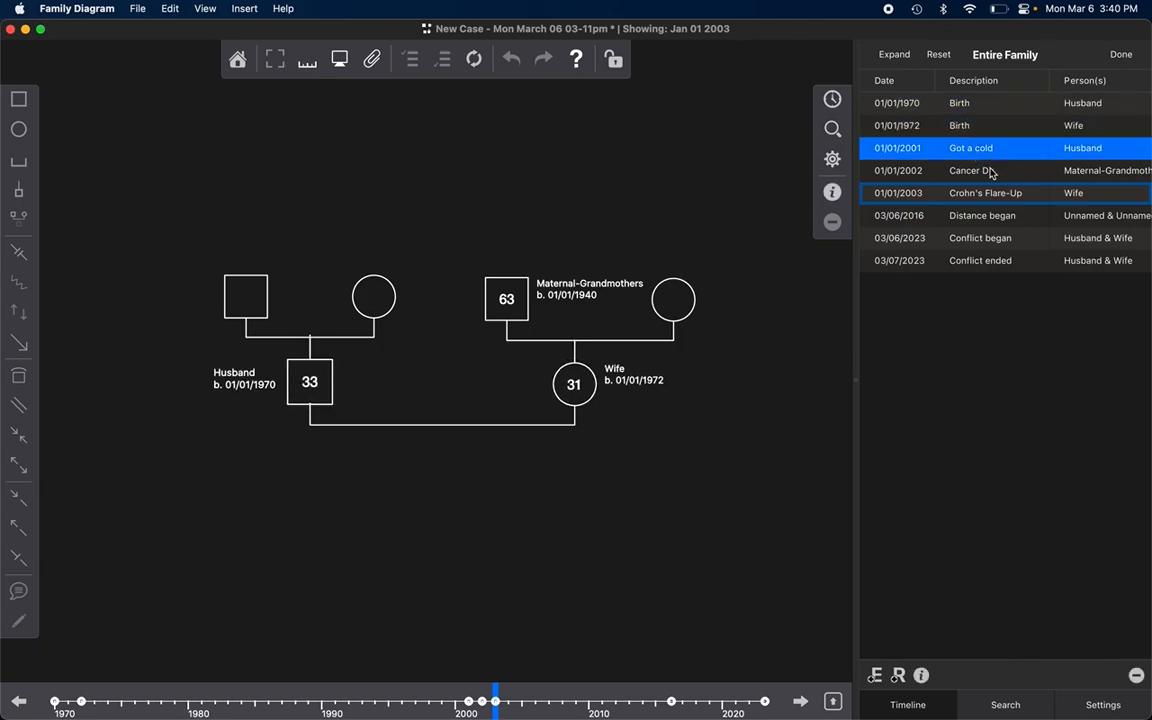
pyautogui.click(991, 172)
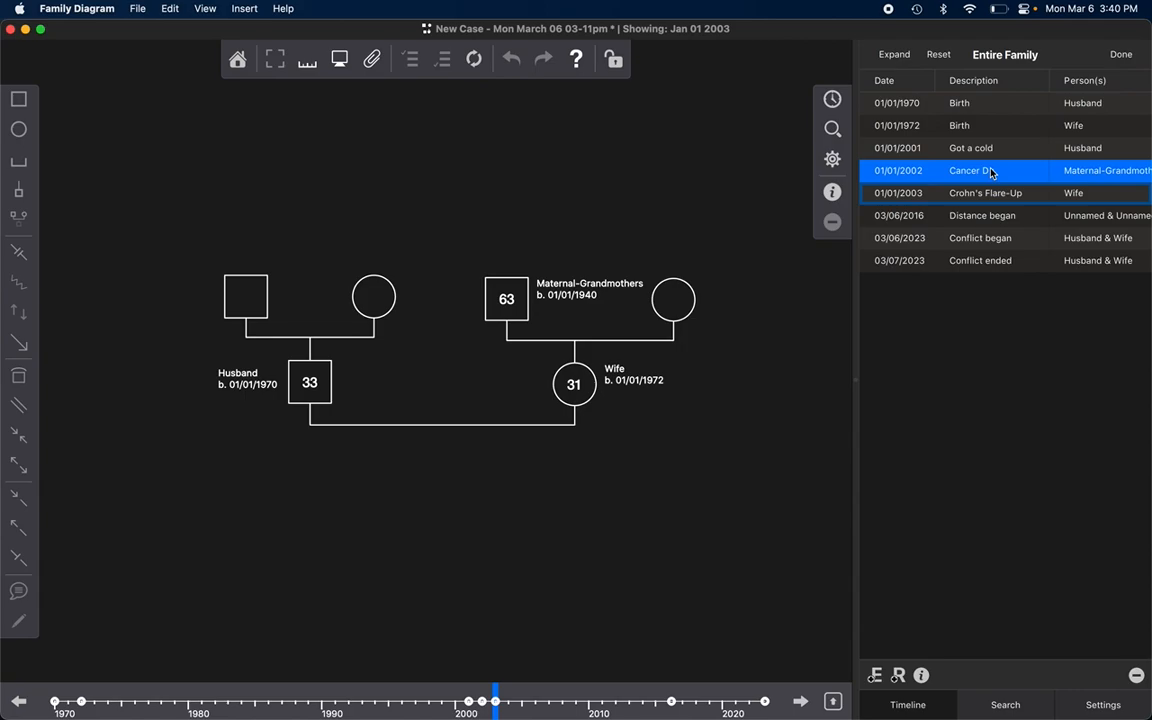